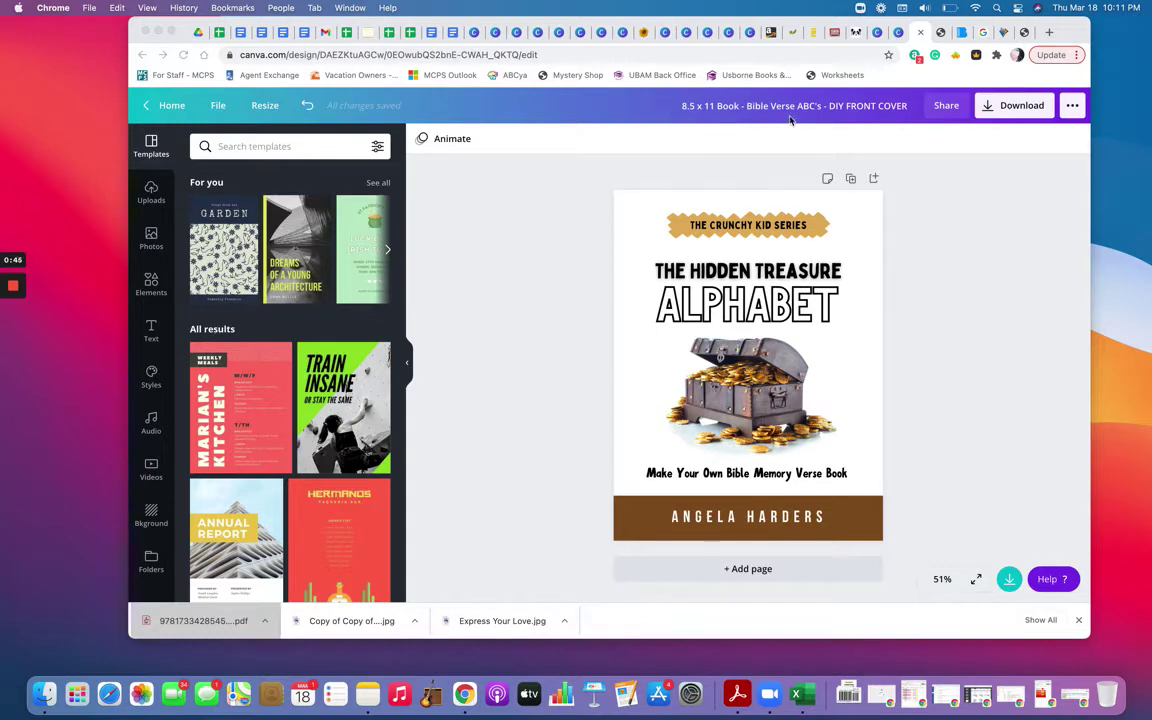
Step: Open the DIY BOOK COVER design and resize the ISBN barcode on the back cover to about 2 by 1.2
{"action": "left_click", "coordinate": [887, 32]}
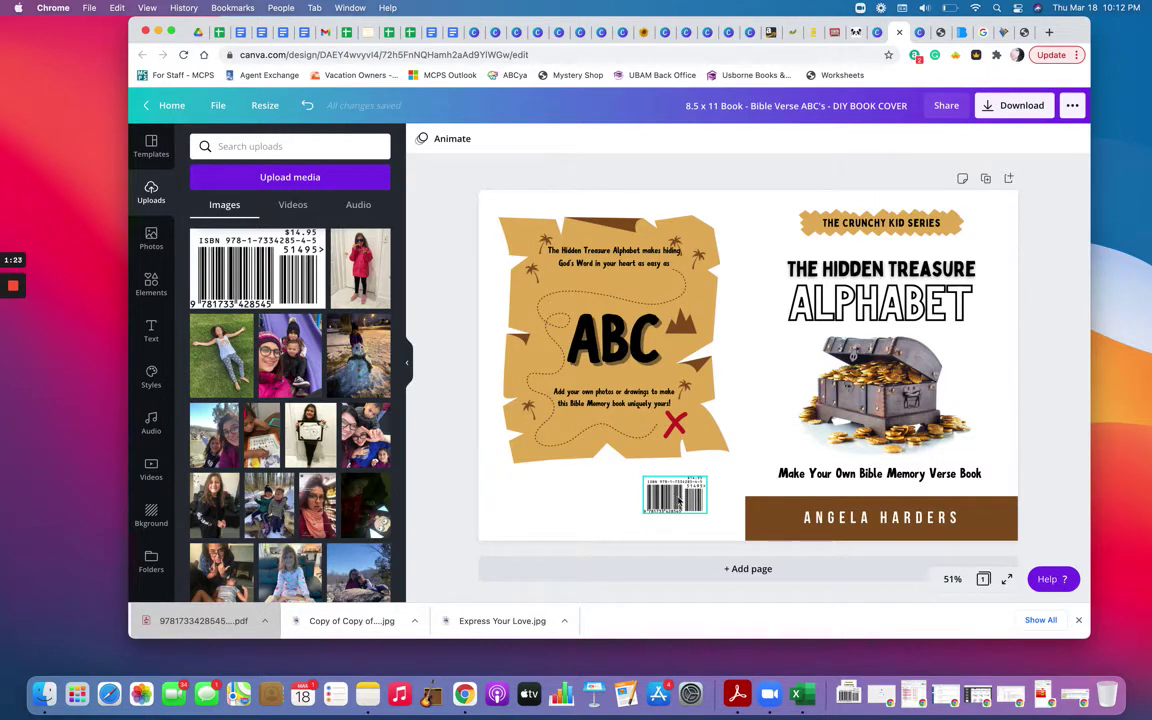
{"action": "left_click", "coordinate": [688, 494]}
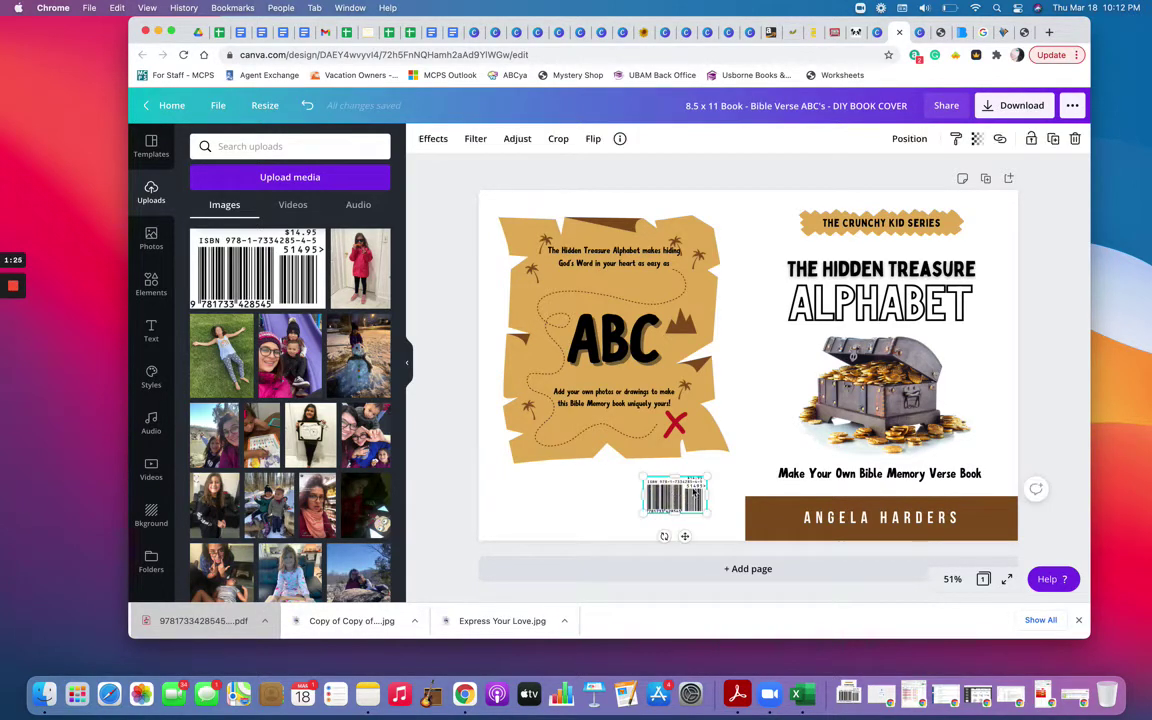
{"action": "left_click_drag", "start_coordinate": [706, 481], "coordinate": [704, 482]}
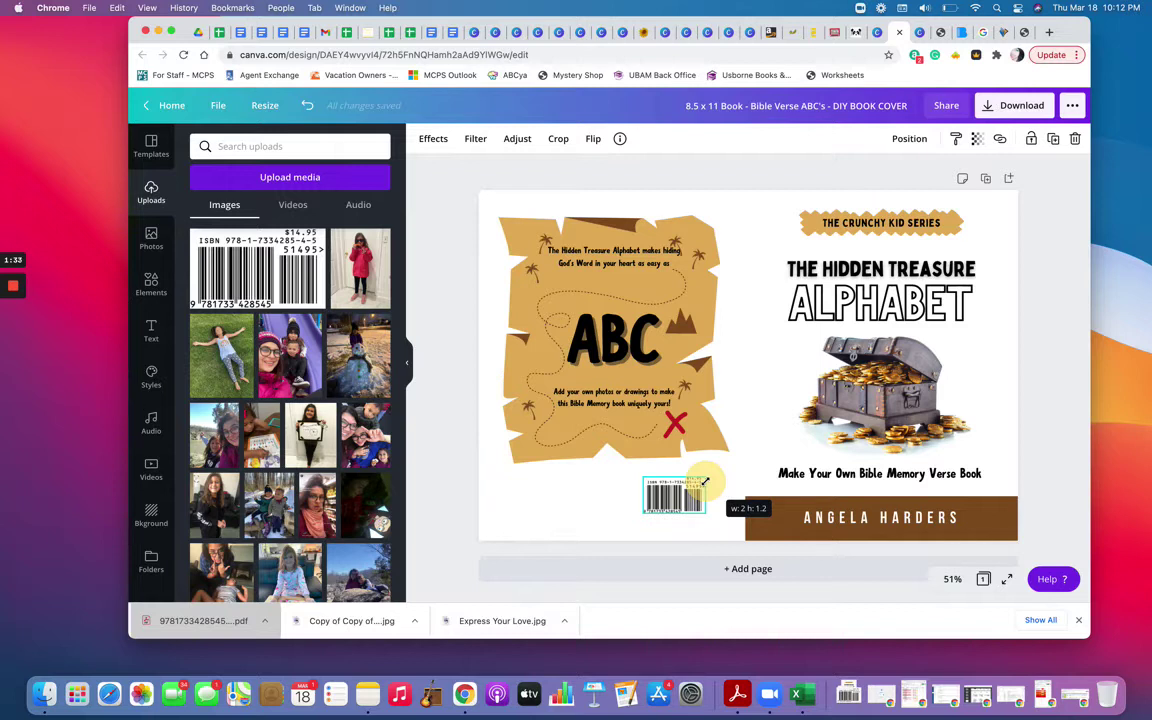
{"action": "left_click_drag", "start_coordinate": [705, 481], "coordinate": [705, 482]}
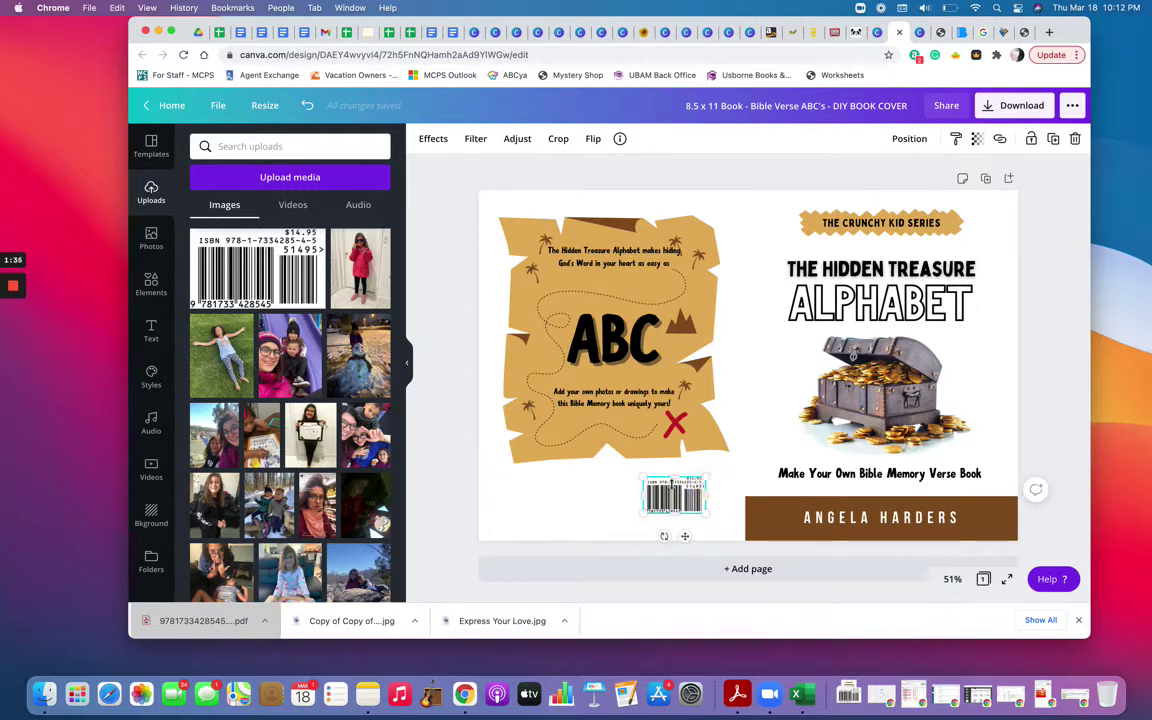
{"action": "left_click", "coordinate": [617, 496]}
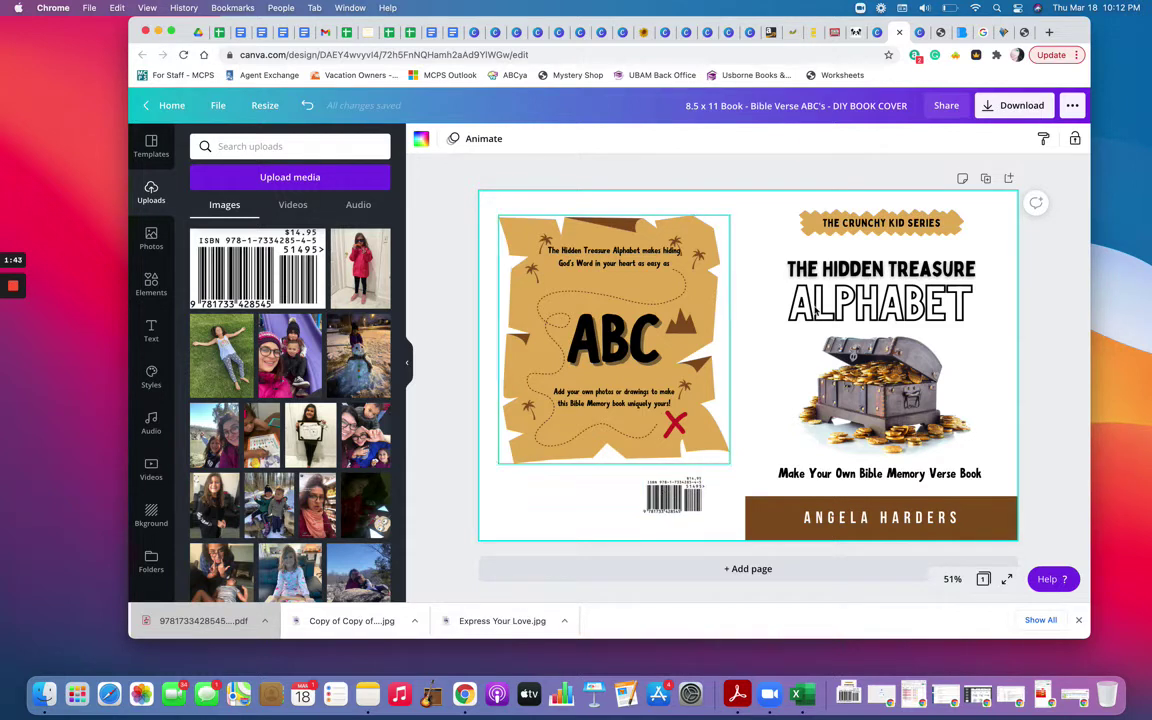
Step: Download the full book cover as a PDF Print file and return to the design
{"action": "left_click", "coordinate": [1010, 105]}
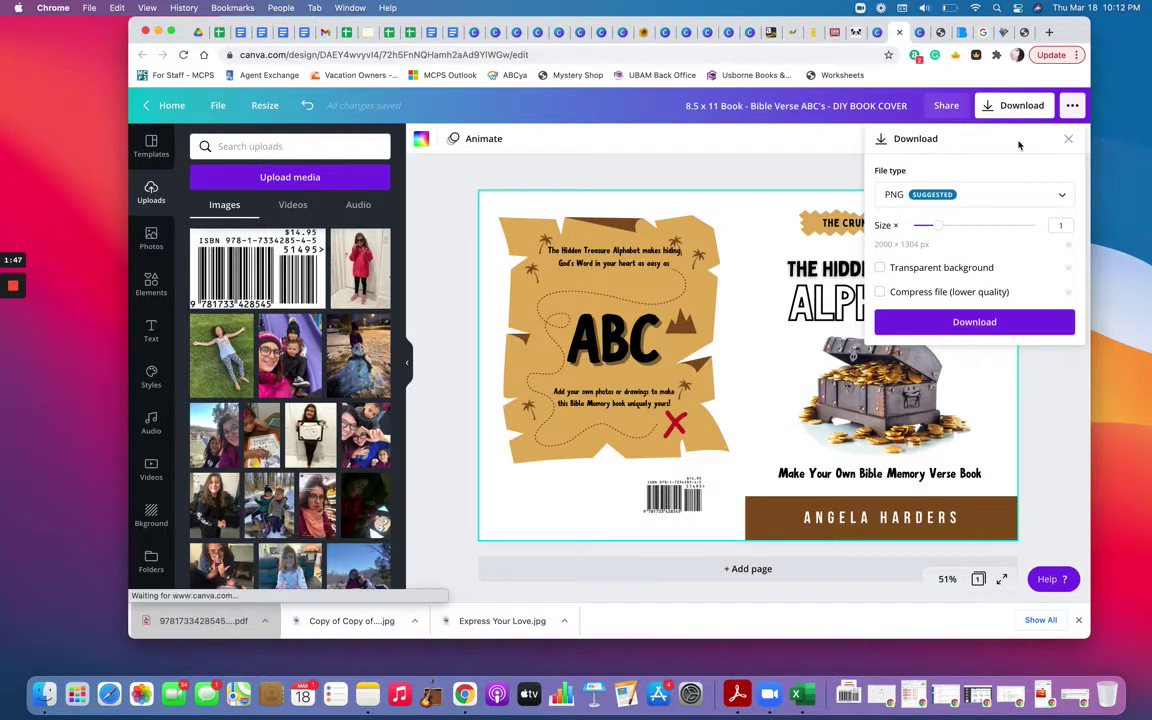
{"action": "left_click", "coordinate": [1062, 195]}
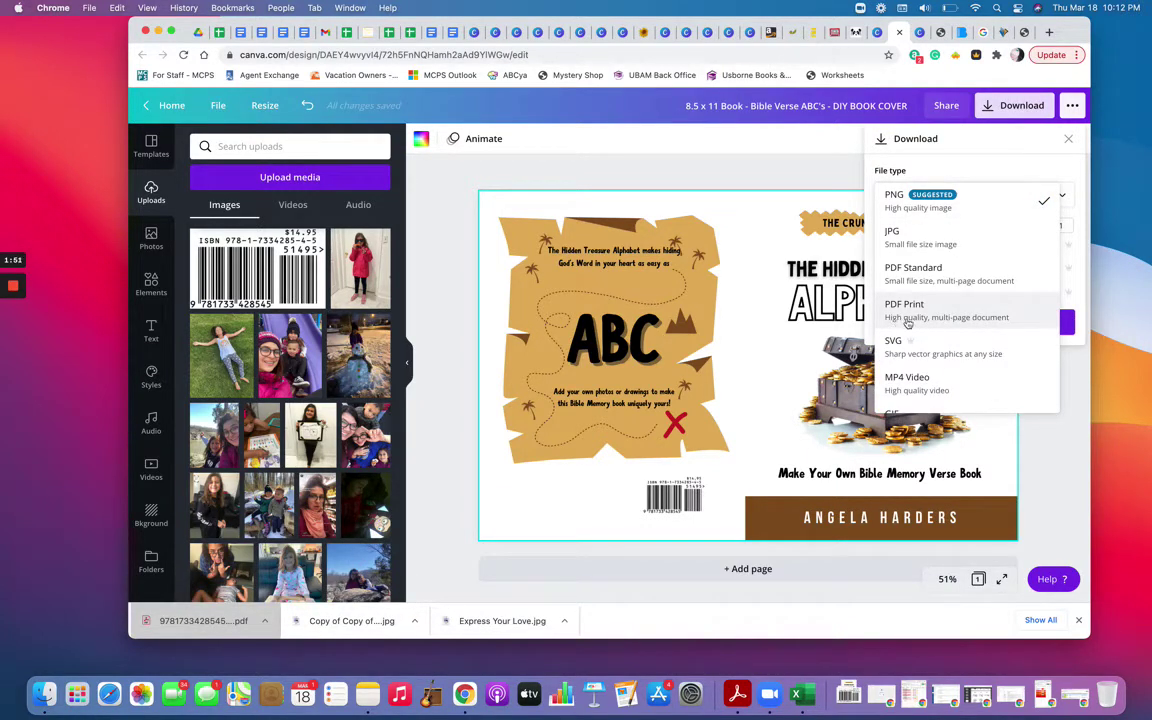
{"action": "left_click", "coordinate": [947, 318]}
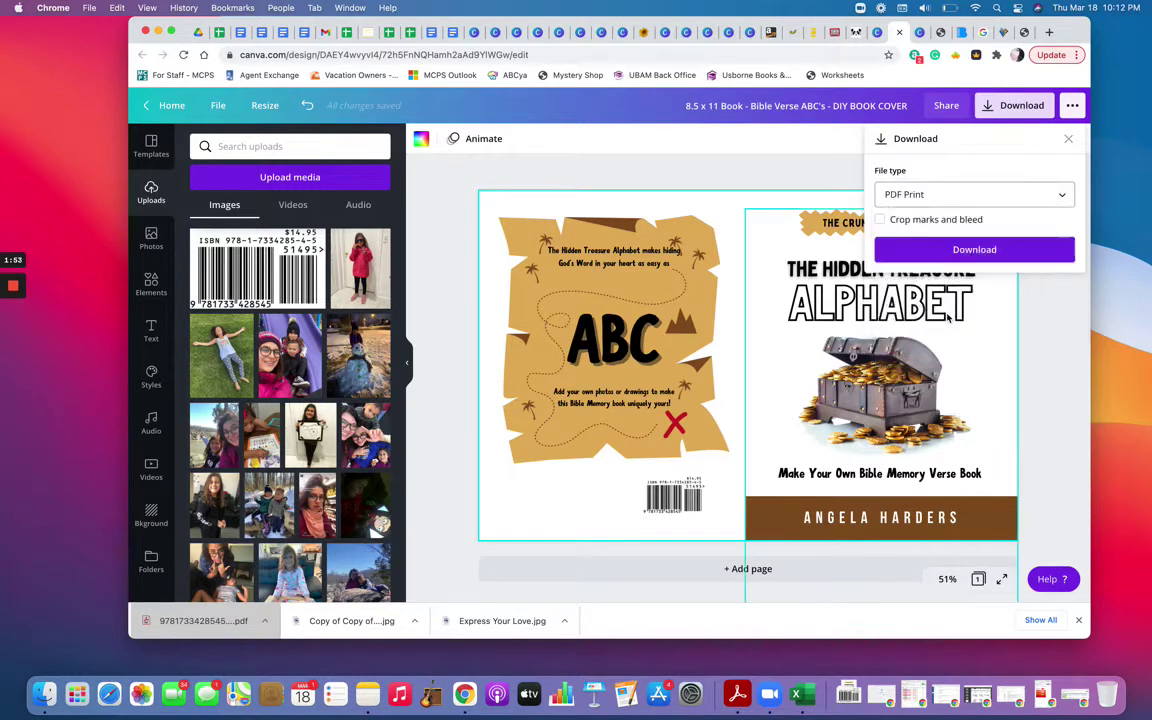
{"action": "left_click", "coordinate": [1003, 250]}
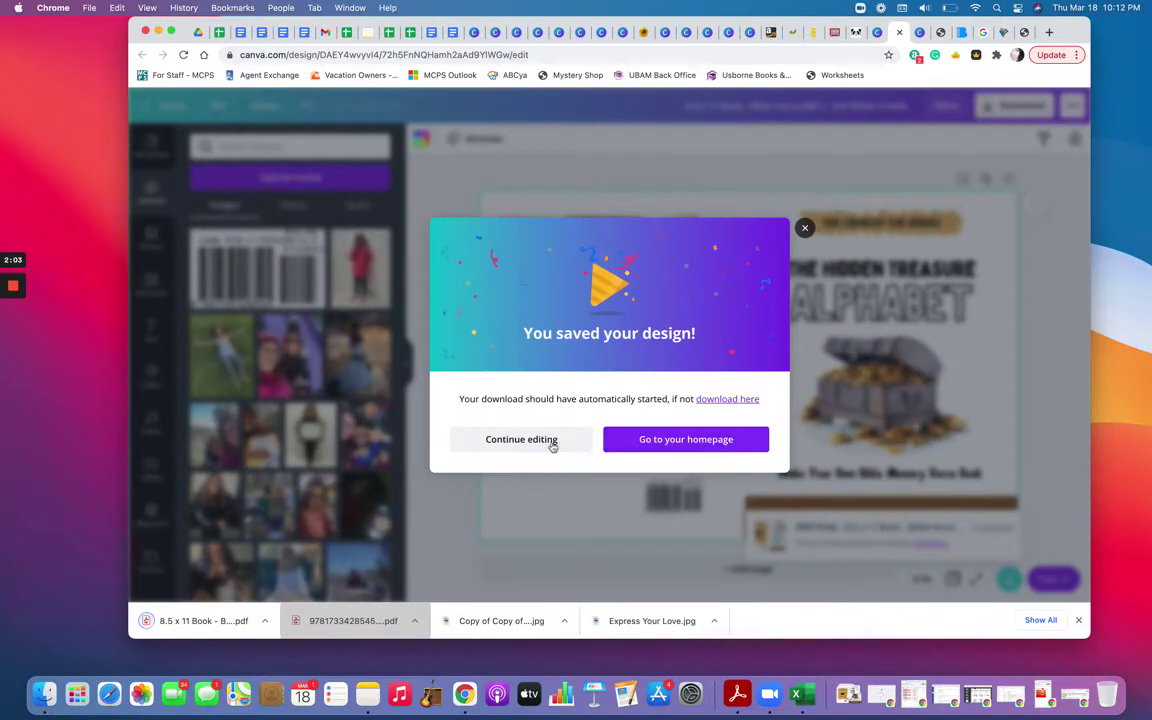
{"action": "left_click", "coordinate": [551, 442]}
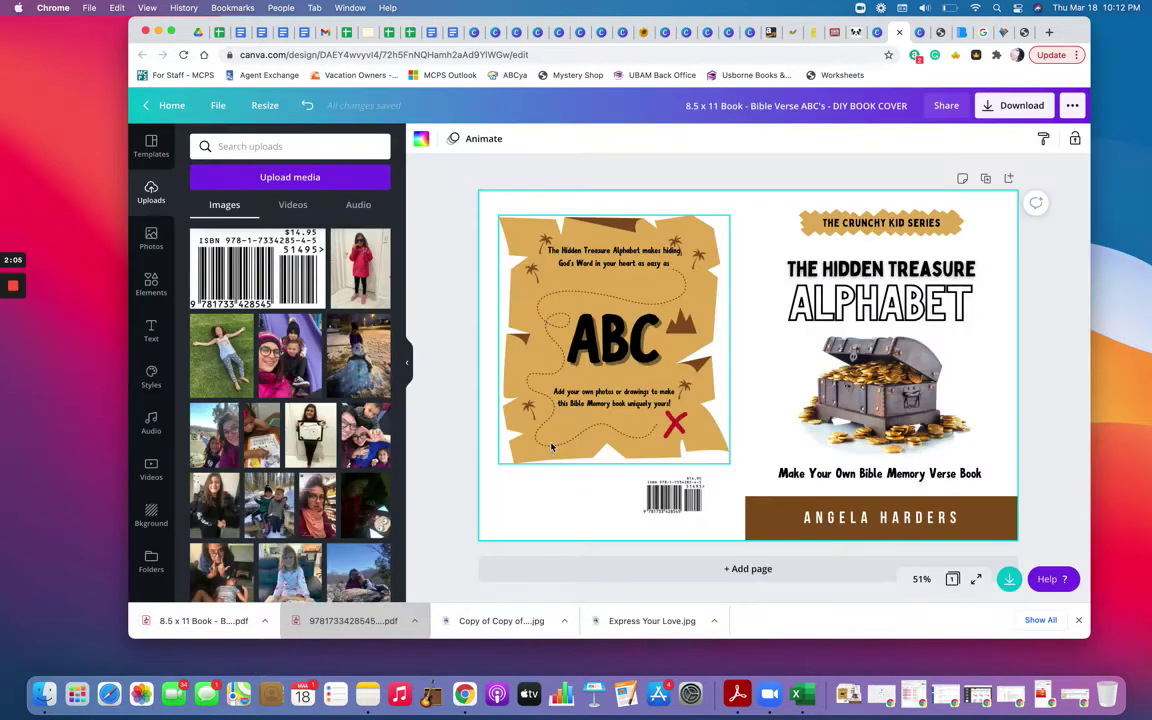
Step: Open the 8.5 x 11 Bible Verse ABC's - DIY interior design and review its opening pages, from title page to character introduction
{"action": "left_click", "coordinate": [876, 32]}
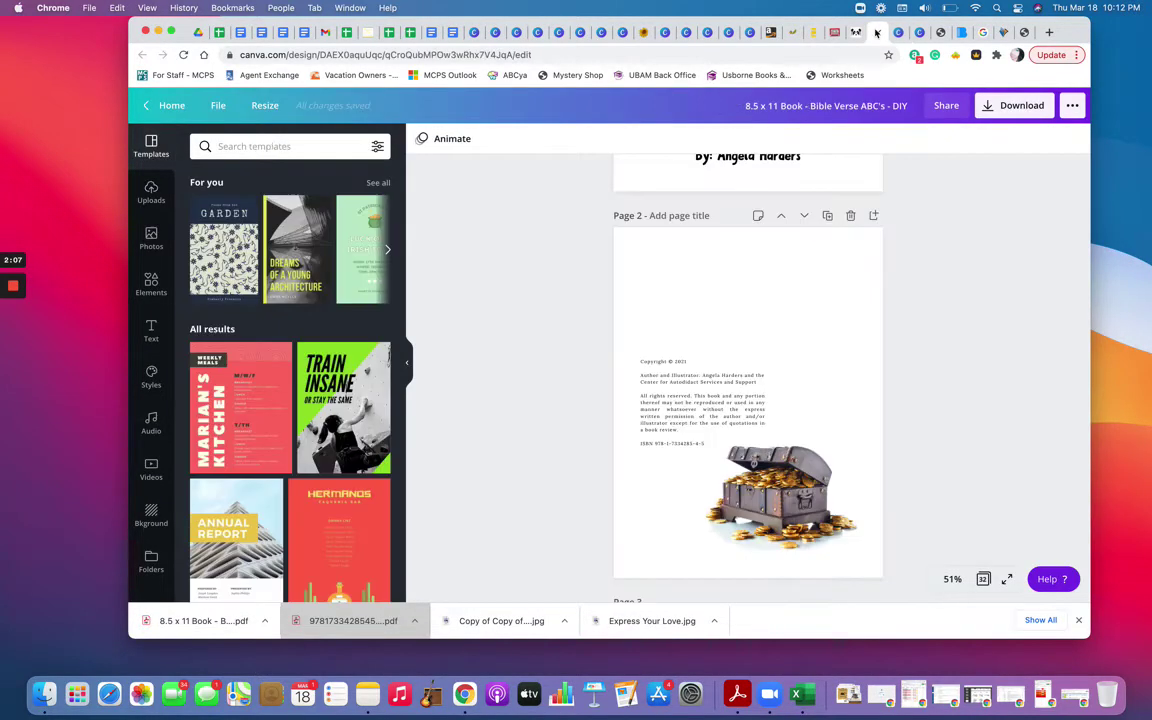
{"action": "scroll", "coordinate": [913, 309], "scroll_direction": "up", "scroll_amount": 5}
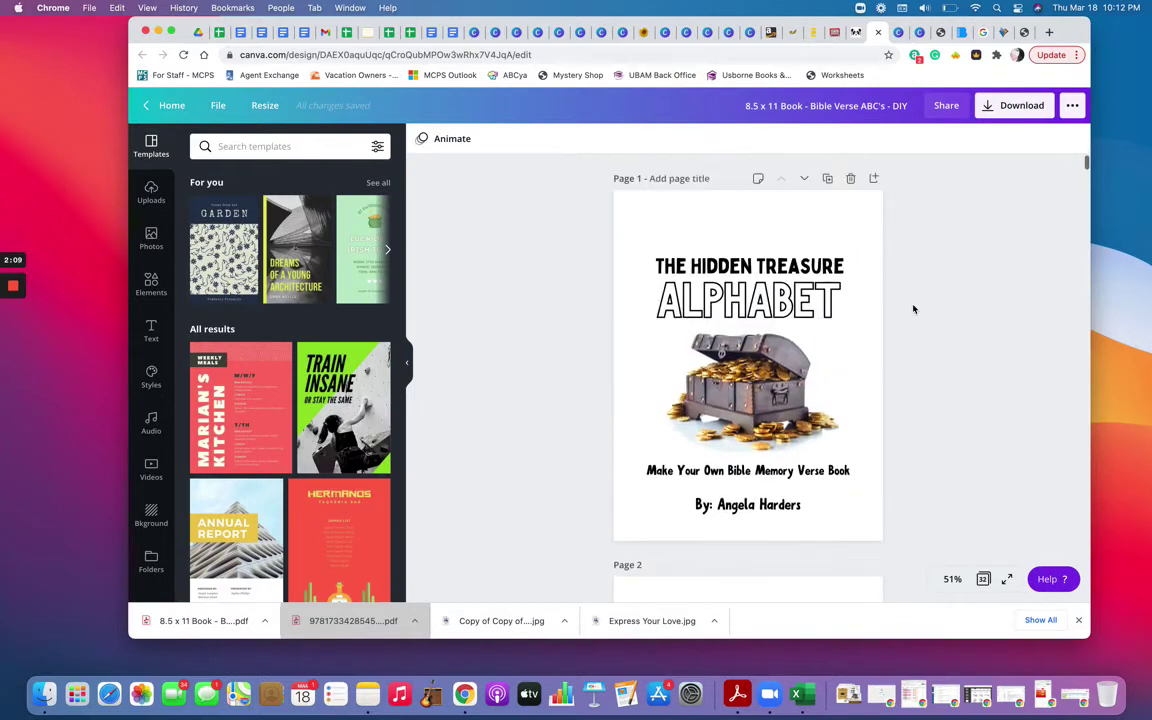
{"action": "scroll", "coordinate": [913, 309], "scroll_direction": "down", "scroll_amount": 3}
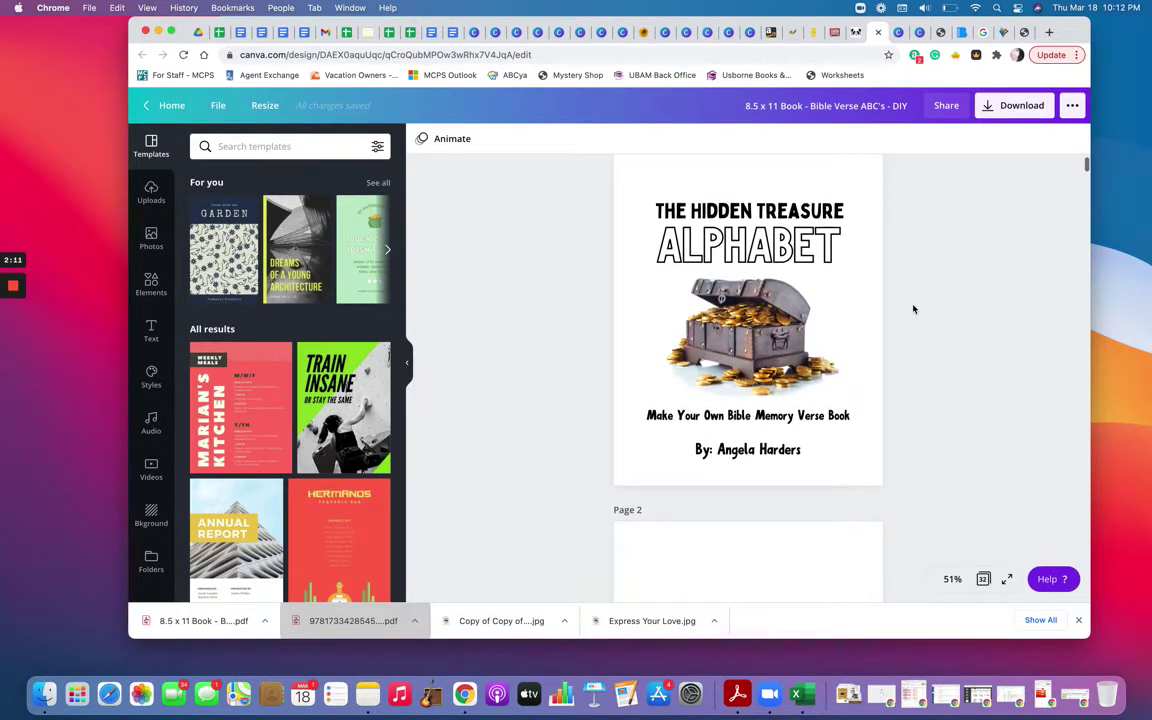
{"action": "scroll", "coordinate": [913, 309], "scroll_direction": "up", "scroll_amount": 3}
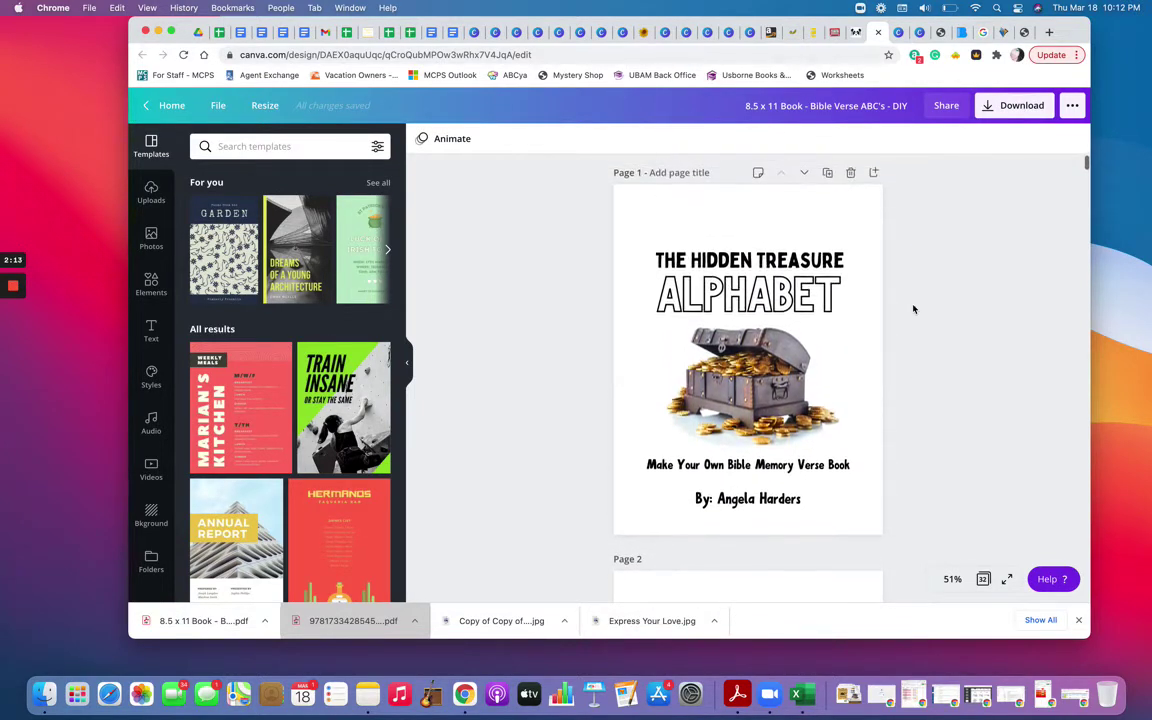
{"action": "scroll", "coordinate": [913, 309], "scroll_direction": "down", "scroll_amount": 5}
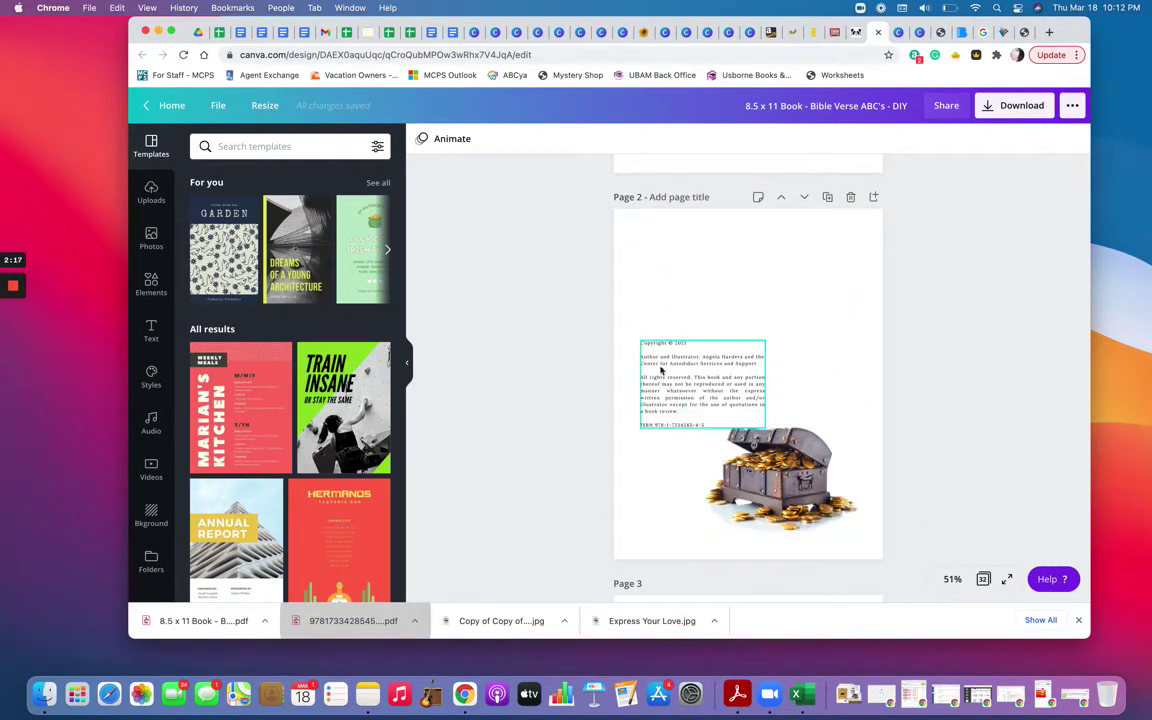
{"action": "scroll", "coordinate": [933, 393], "scroll_direction": "down", "scroll_amount": 2}
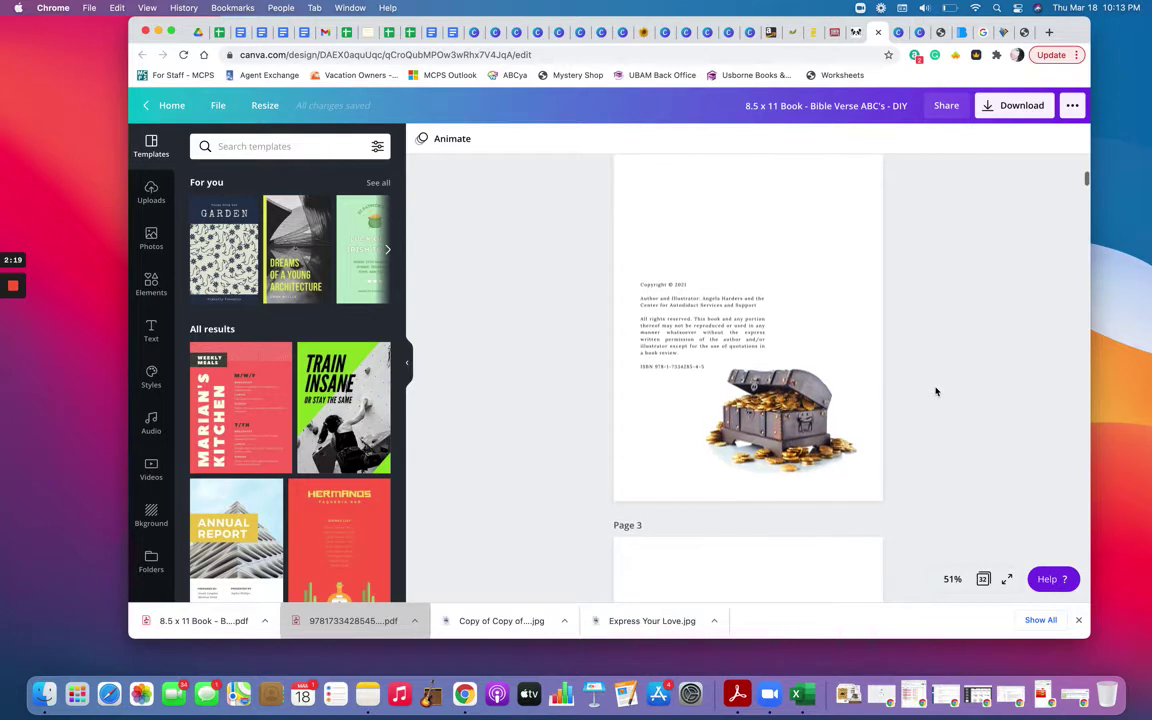
{"action": "scroll", "coordinate": [936, 392], "scroll_direction": "down", "scroll_amount": 4}
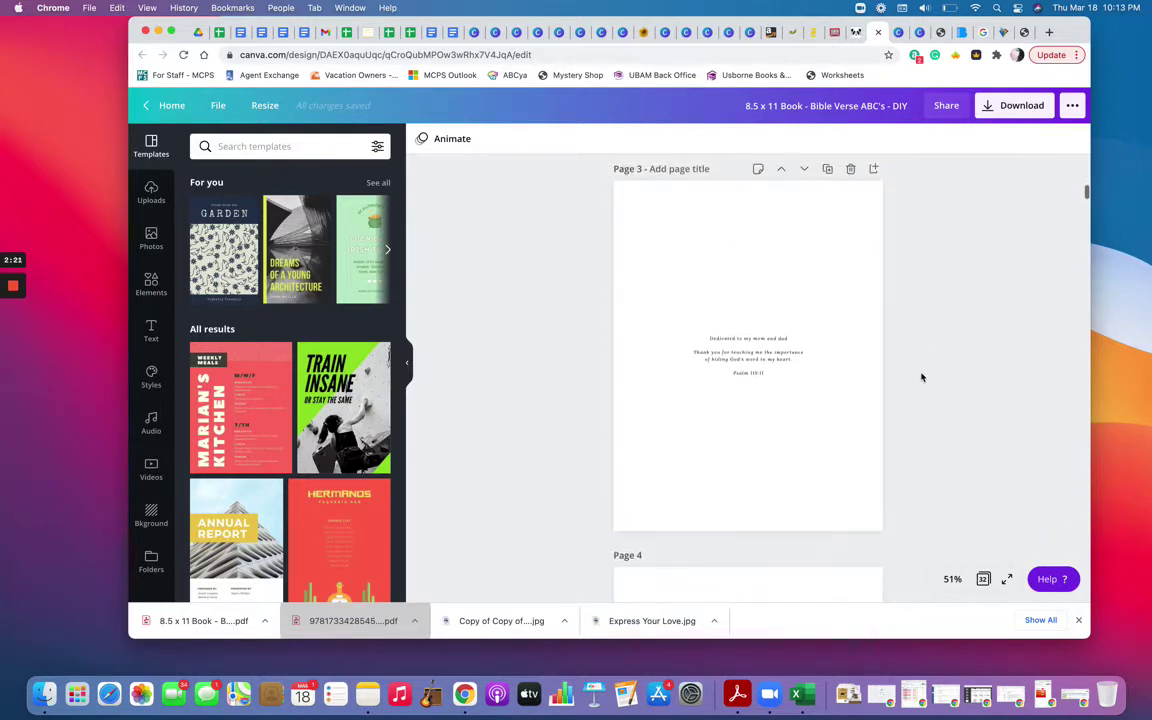
{"action": "scroll", "coordinate": [942, 394], "scroll_direction": "down", "scroll_amount": 3}
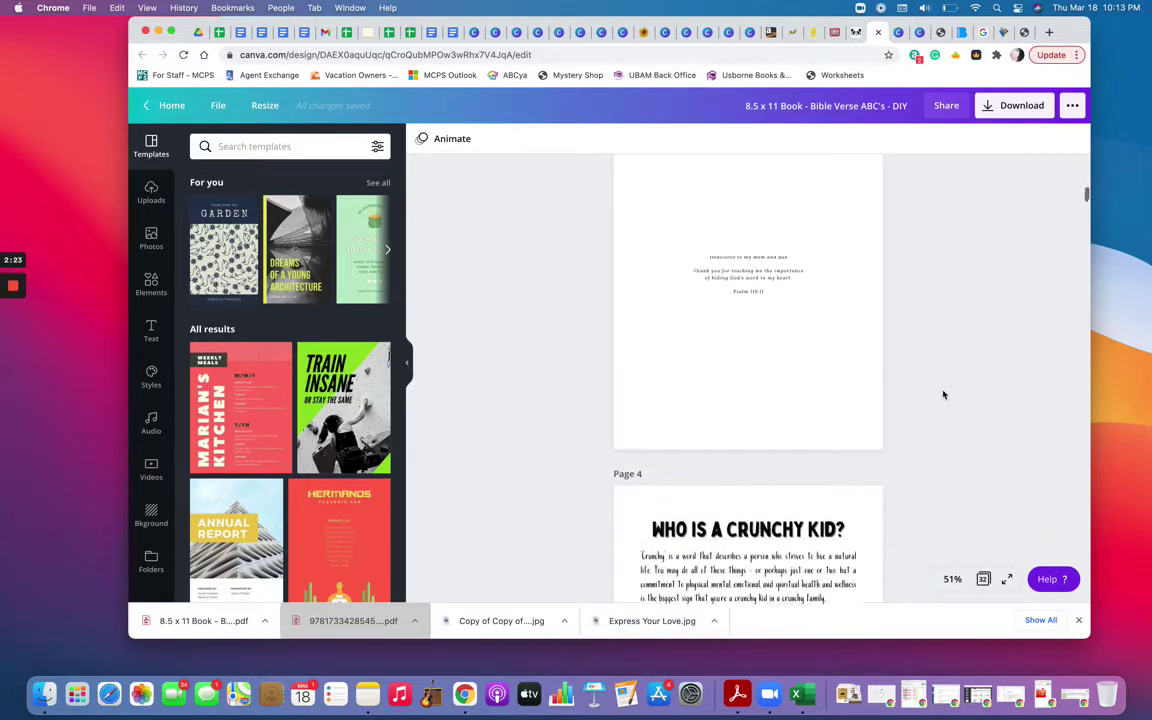
{"action": "scroll", "coordinate": [942, 394], "scroll_direction": "down", "scroll_amount": 10}
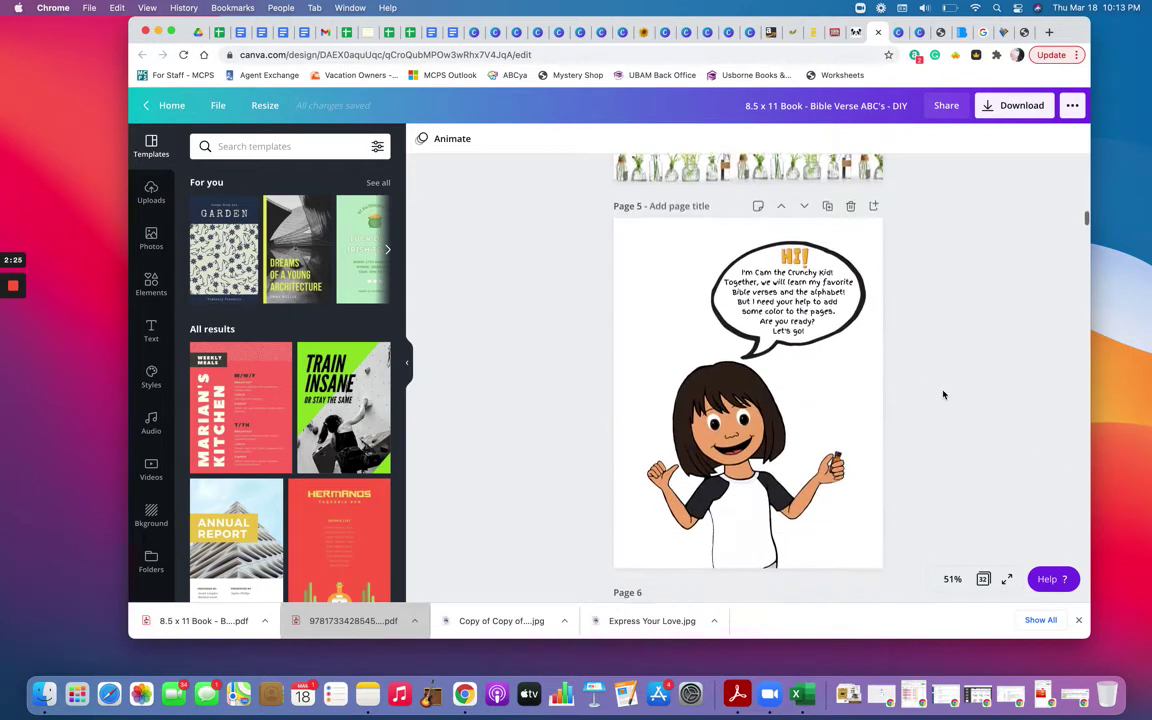
Step: Examine the alphabet verse pages from Aa through Gg, including their drawing and photo prompts
{"action": "scroll", "coordinate": [942, 394], "scroll_direction": "down", "scroll_amount": 4}
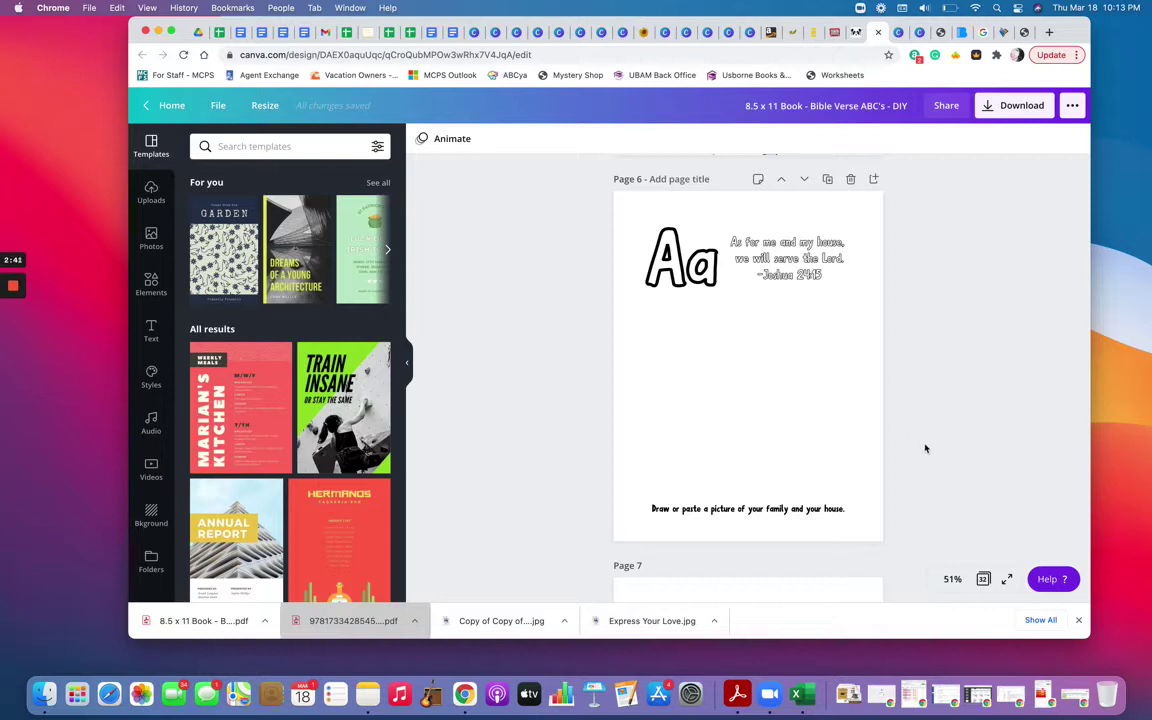
{"action": "scroll", "coordinate": [925, 449], "scroll_direction": "down", "scroll_amount": 2}
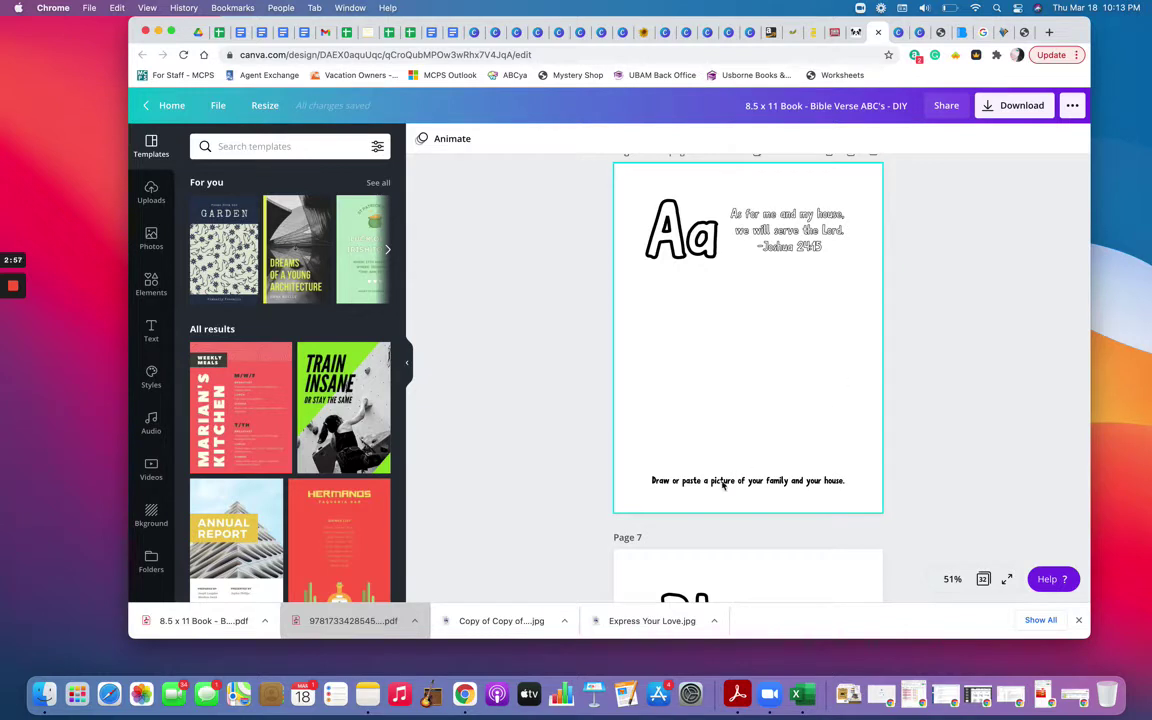
{"action": "scroll", "coordinate": [940, 458], "scroll_direction": "down", "scroll_amount": 3}
{"action": "scroll", "coordinate": [940, 458], "scroll_direction": "down", "scroll_amount": 9}
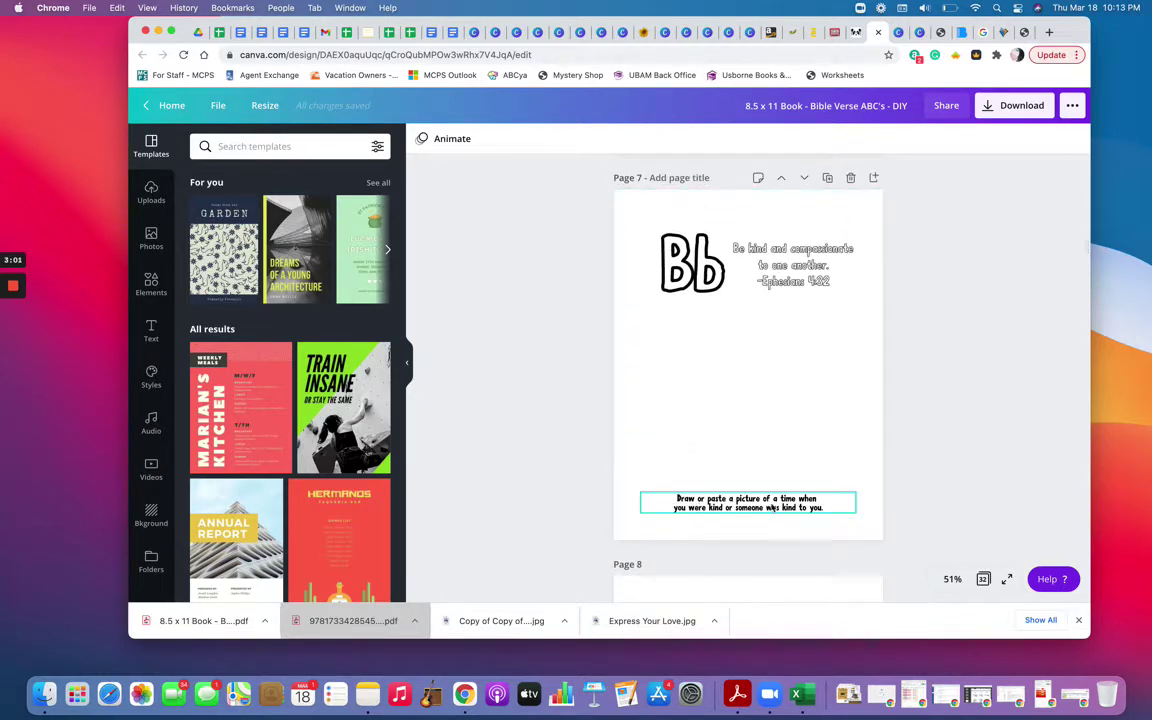
{"action": "scroll", "coordinate": [977, 400], "scroll_direction": "down", "scroll_amount": 10}
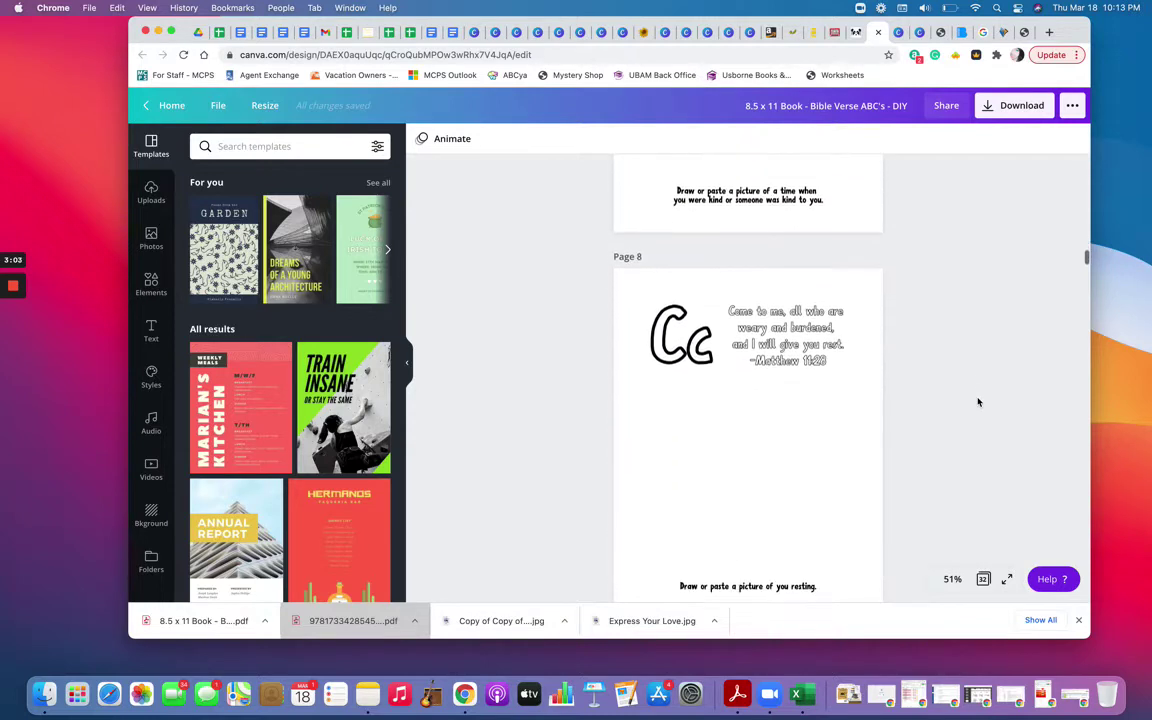
{"action": "scroll", "coordinate": [977, 400], "scroll_direction": "down", "scroll_amount": 3}
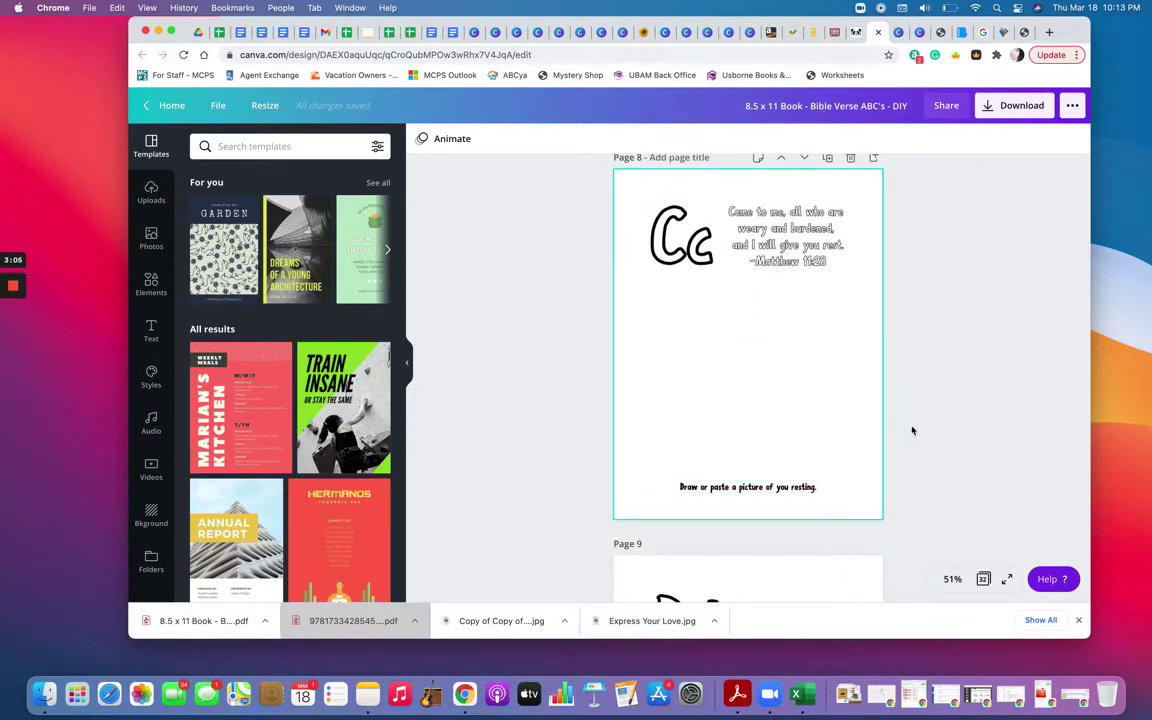
{"action": "scroll", "coordinate": [949, 427], "scroll_direction": "down", "scroll_amount": 12}
{"action": "scroll", "coordinate": [949, 425], "scroll_direction": "down", "scroll_amount": 20}
{"action": "scroll", "coordinate": [949, 425], "scroll_direction": "down", "scroll_amount": 13}
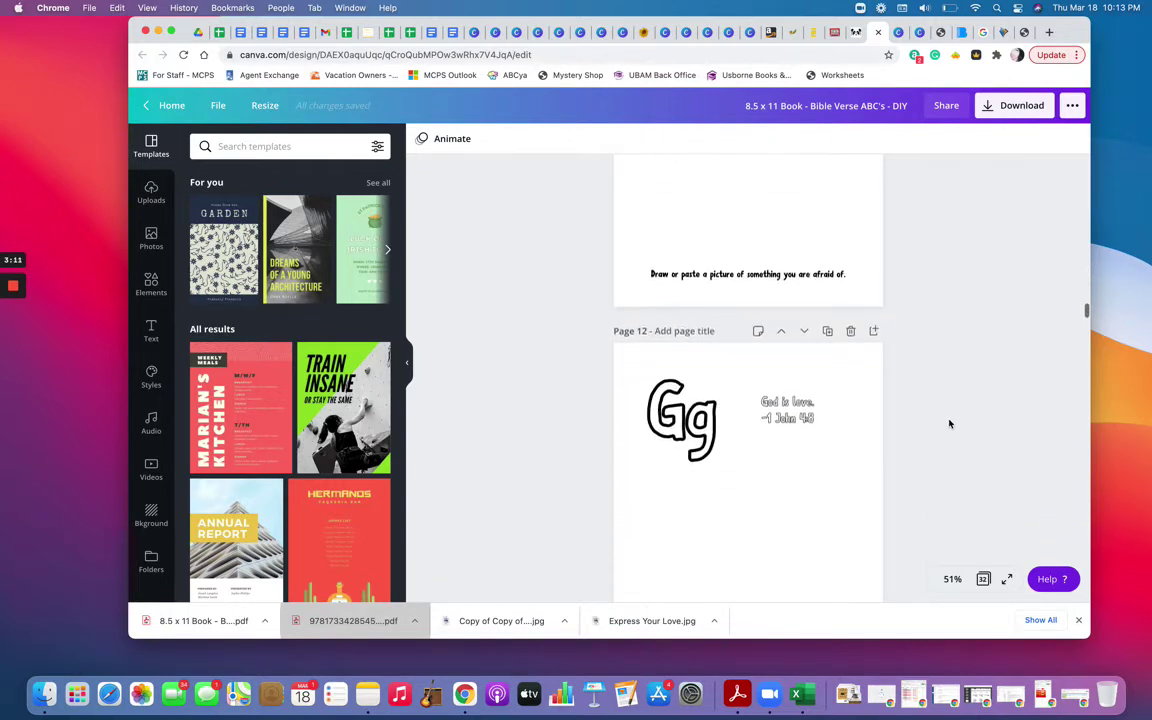
{"action": "scroll", "coordinate": [949, 424], "scroll_direction": "down", "scroll_amount": 7}
{"action": "scroll", "coordinate": [949, 424], "scroll_direction": "up", "scroll_amount": 20}
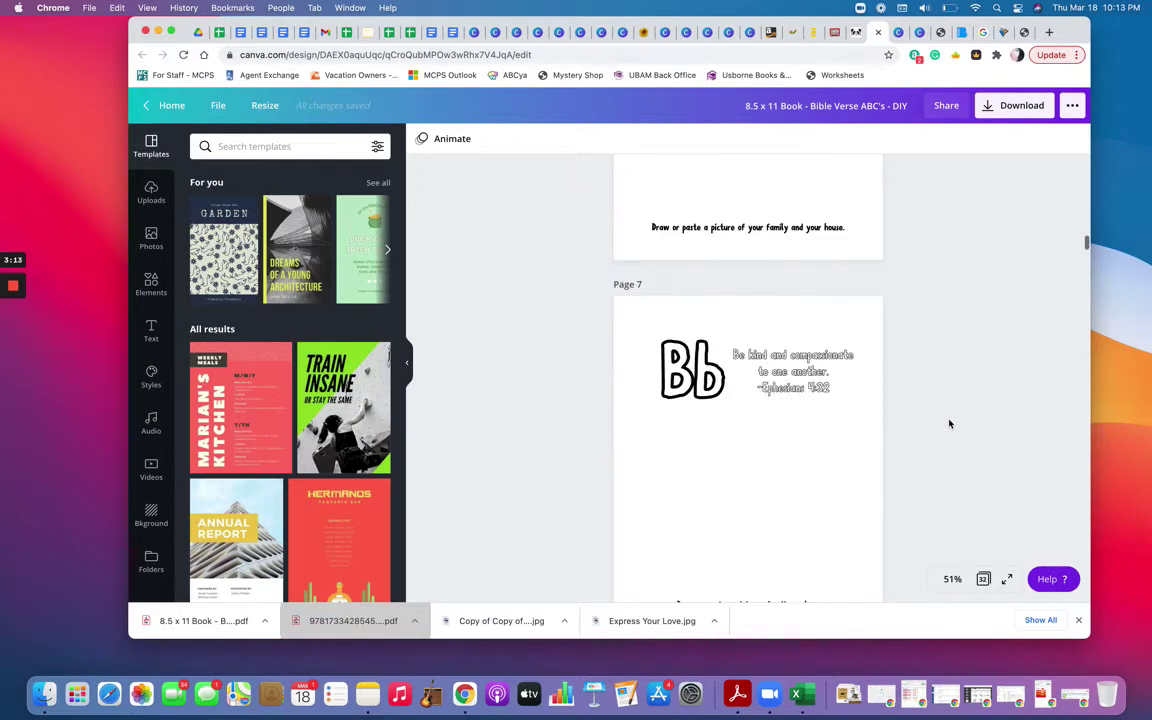
{"action": "scroll", "coordinate": [949, 424], "scroll_direction": "up", "scroll_amount": 9}
Step: Download all 32 interior pages as a PDF Print file without crop marks and return to the design
{"action": "left_click", "coordinate": [1050, 106]}
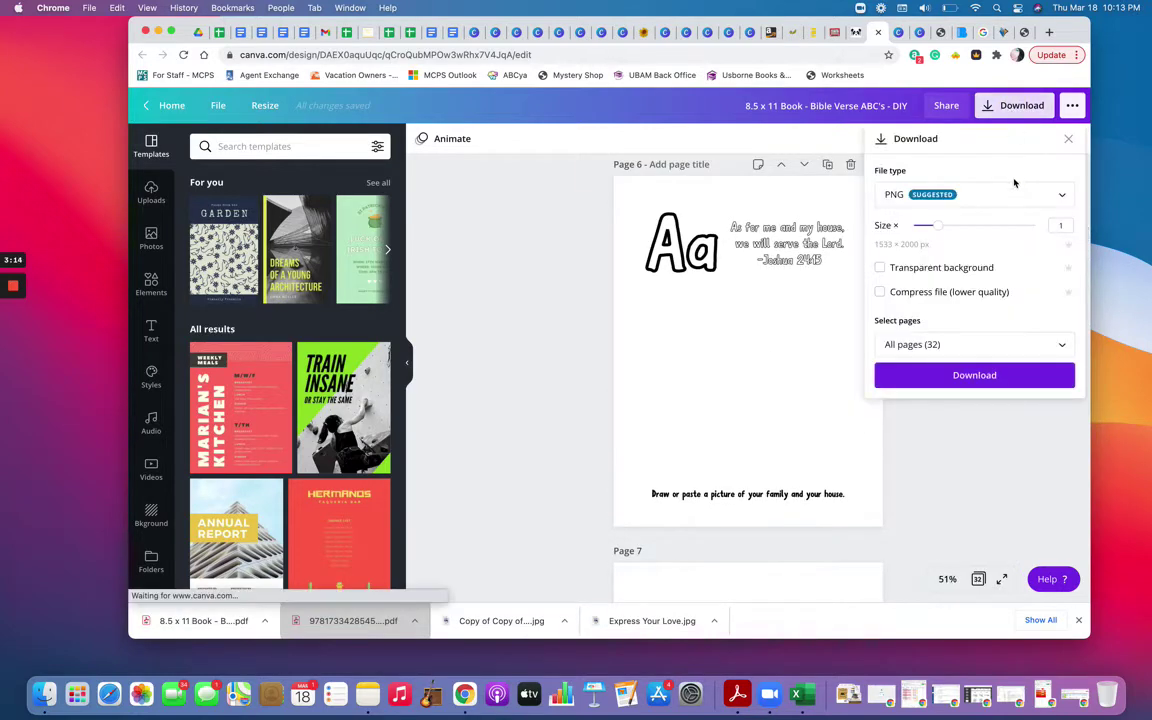
{"action": "left_click", "coordinate": [1040, 196]}
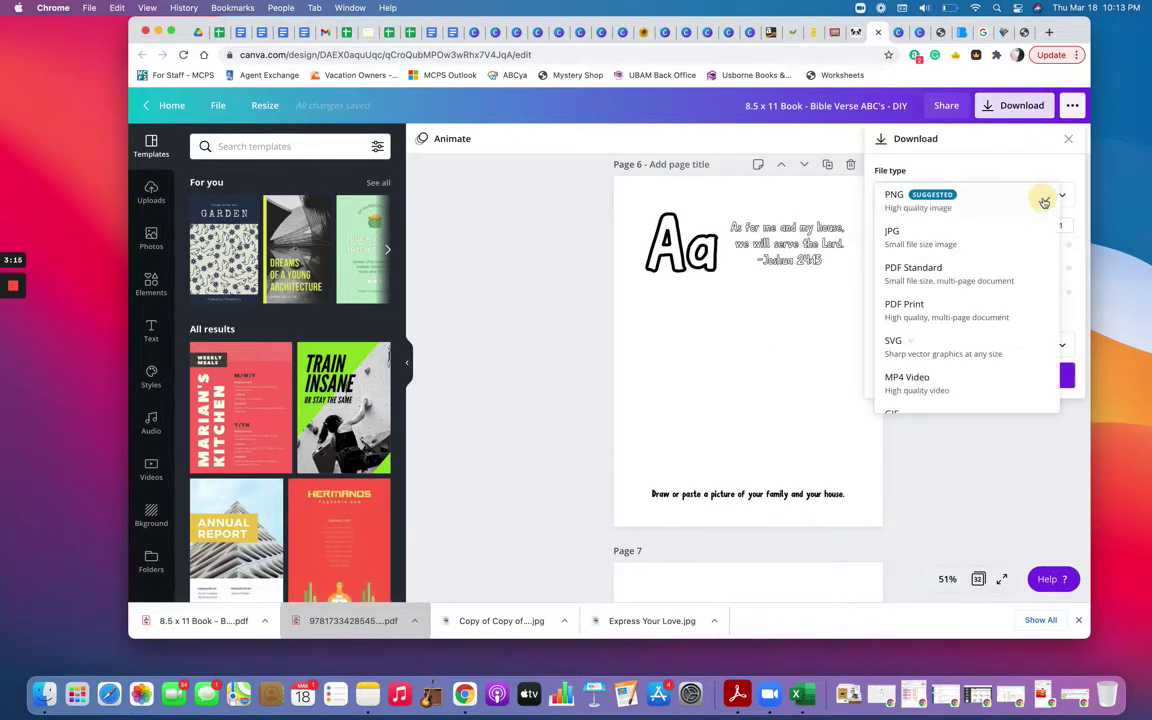
{"action": "left_click", "coordinate": [945, 316]}
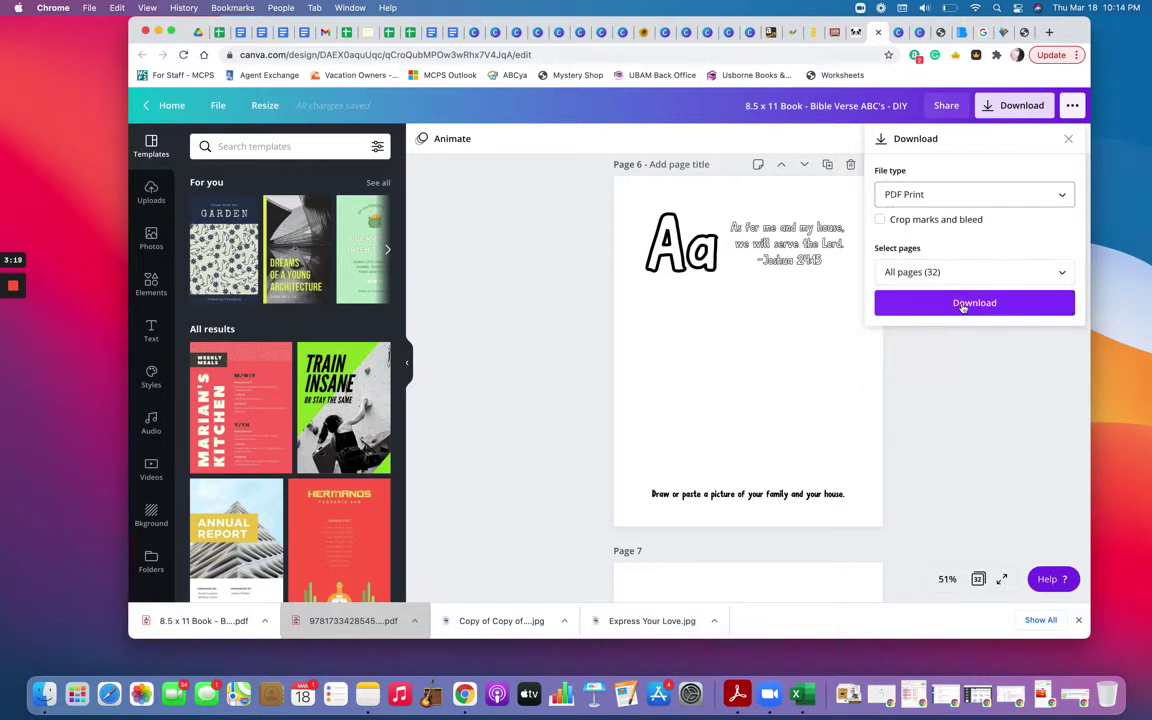
{"action": "left_click", "coordinate": [962, 306]}
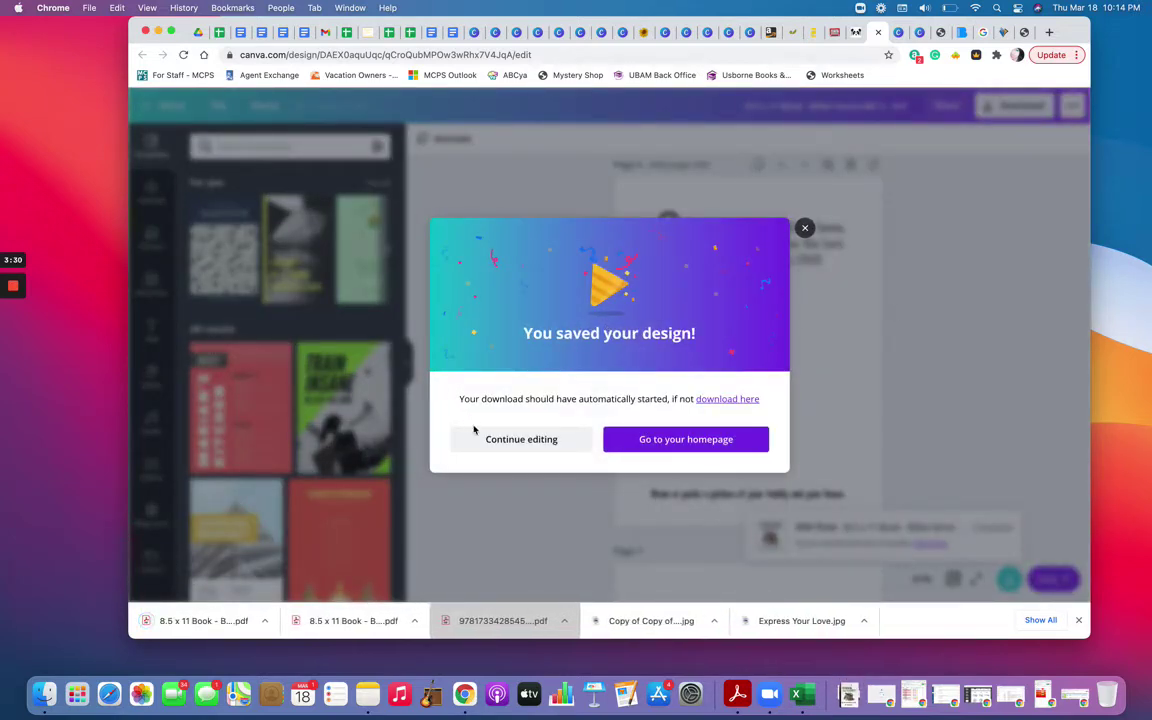
{"action": "left_click", "coordinate": [489, 438]}
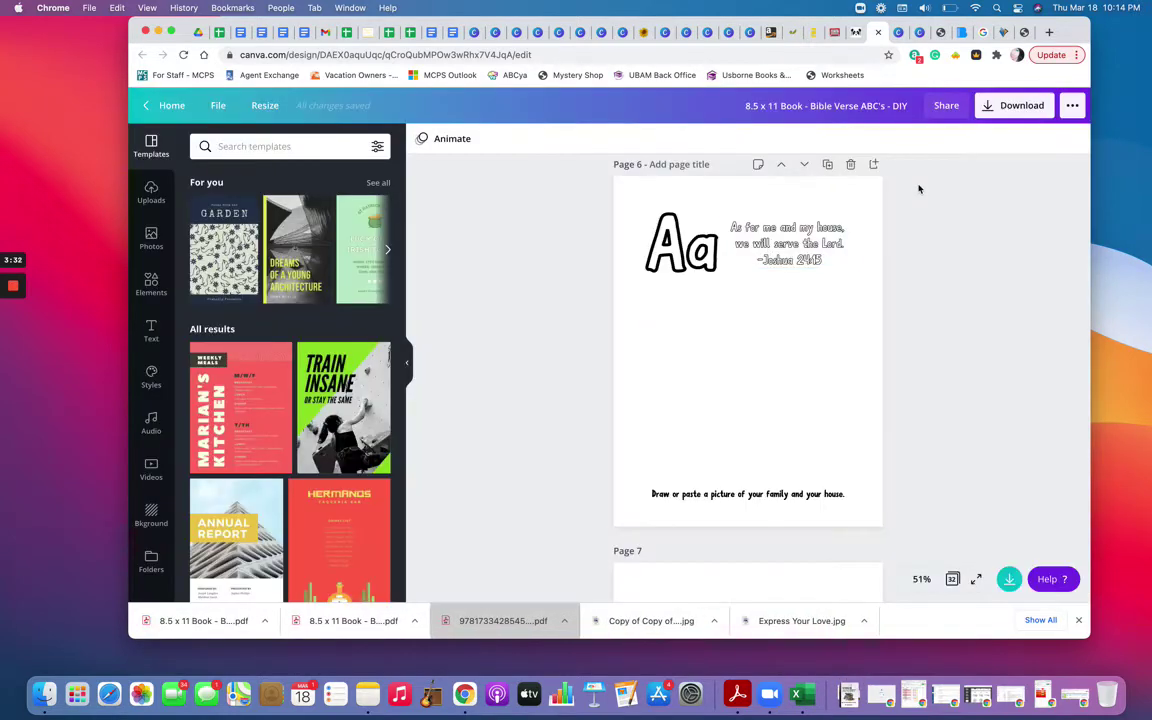
Step: Switch to the Bowker Identifier Services site and open the account's ISBN management dashboard
{"action": "left_click", "coordinate": [1023, 34]}
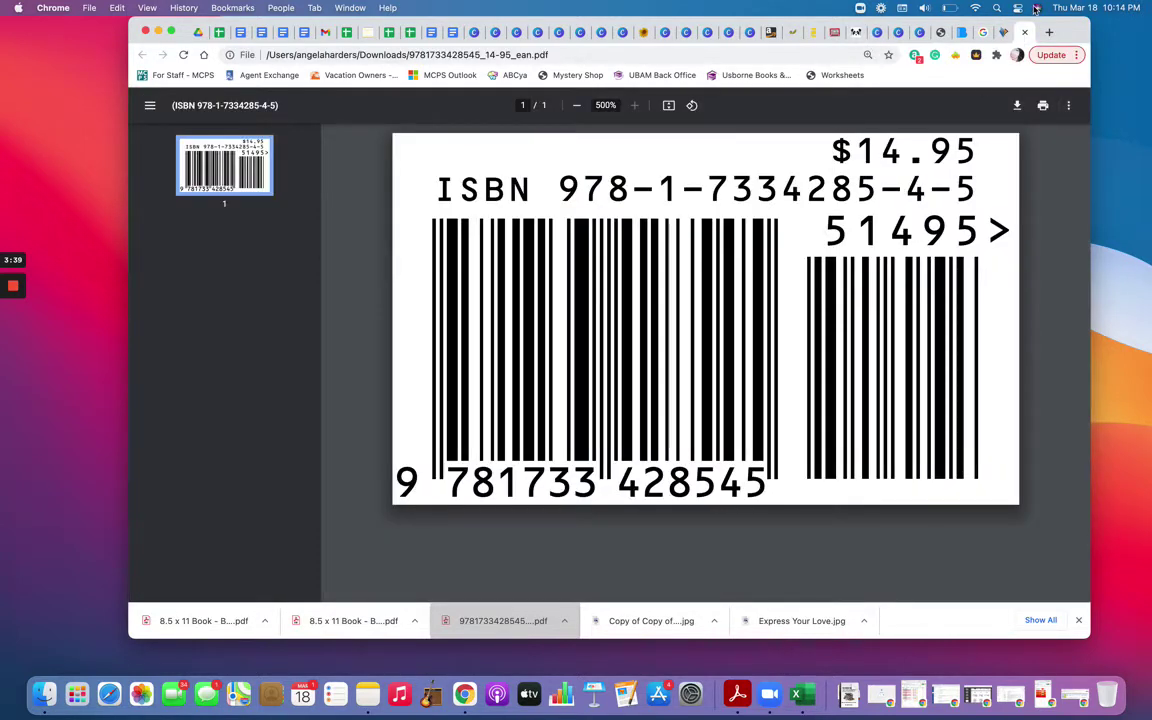
{"action": "left_click", "coordinate": [920, 32]}
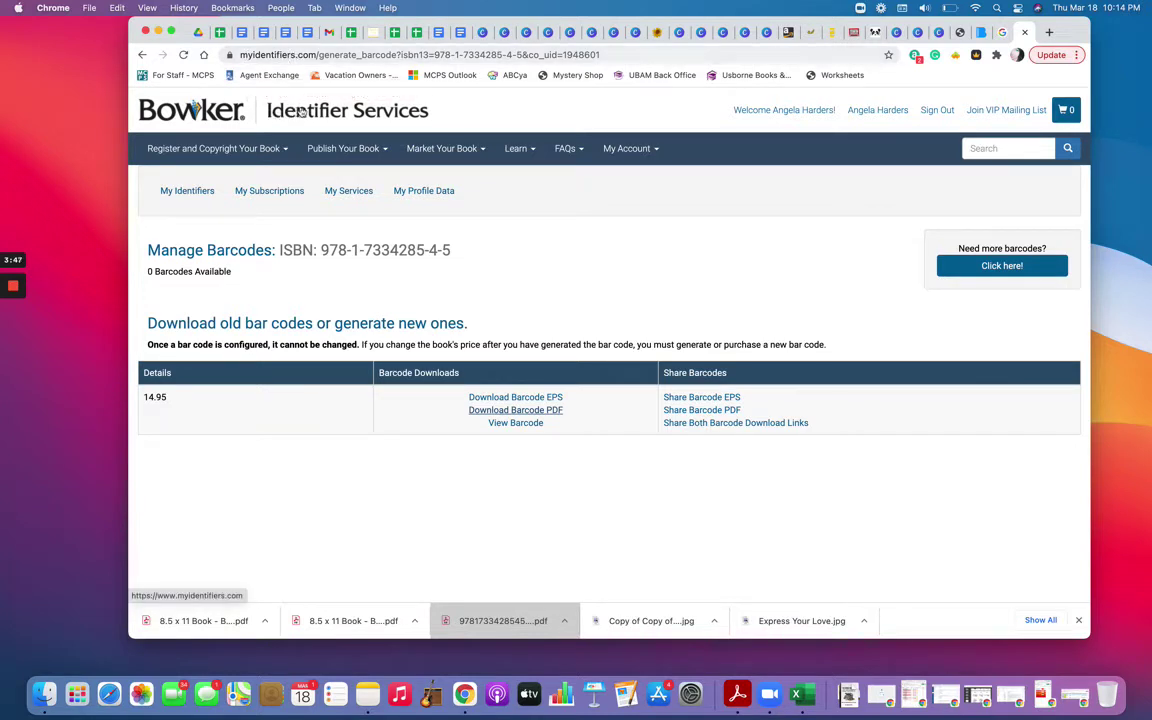
{"action": "left_click", "coordinate": [628, 148]}
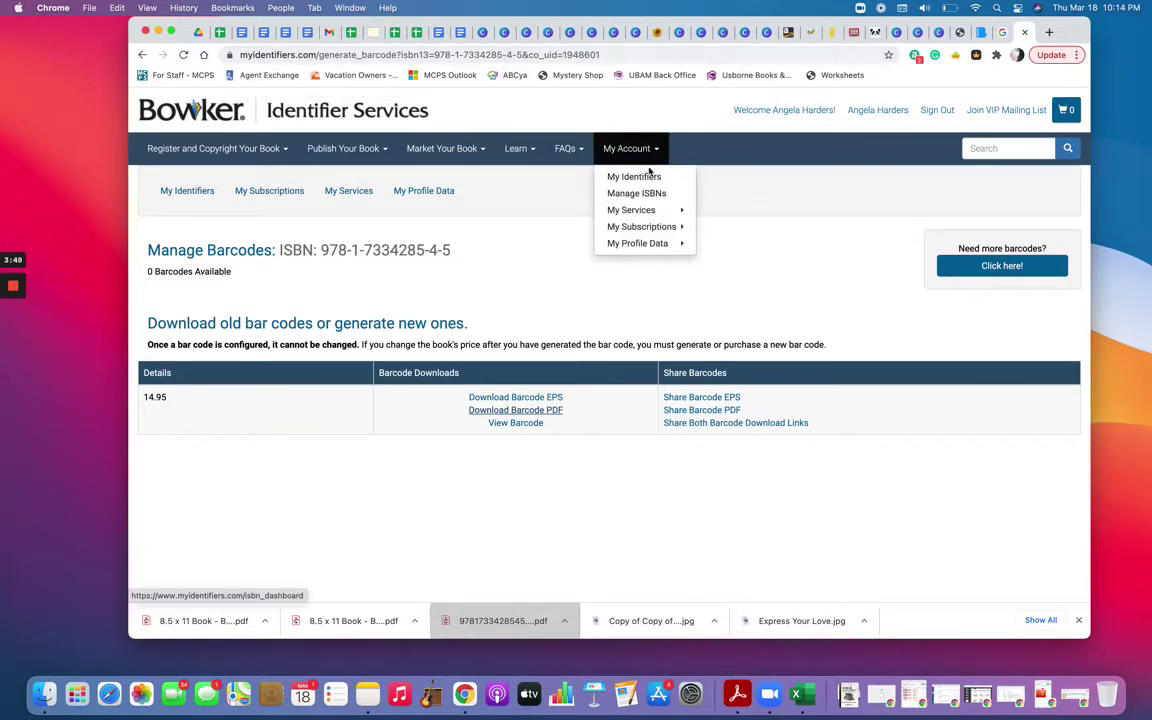
{"action": "left_click", "coordinate": [637, 194]}
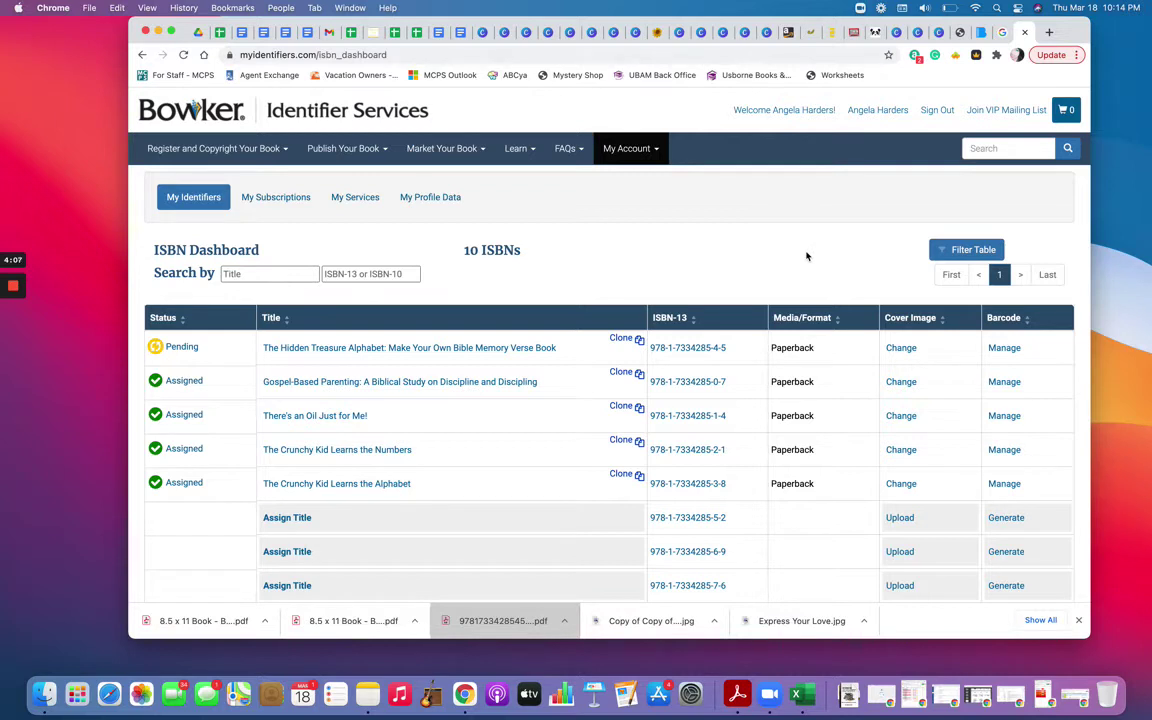
Step: Switch to the Kindle Direct Publishing bookshelf and review its new-title options and the list of published books
{"action": "scroll", "coordinate": [490, 340], "scroll_direction": "down", "scroll_amount": 1}
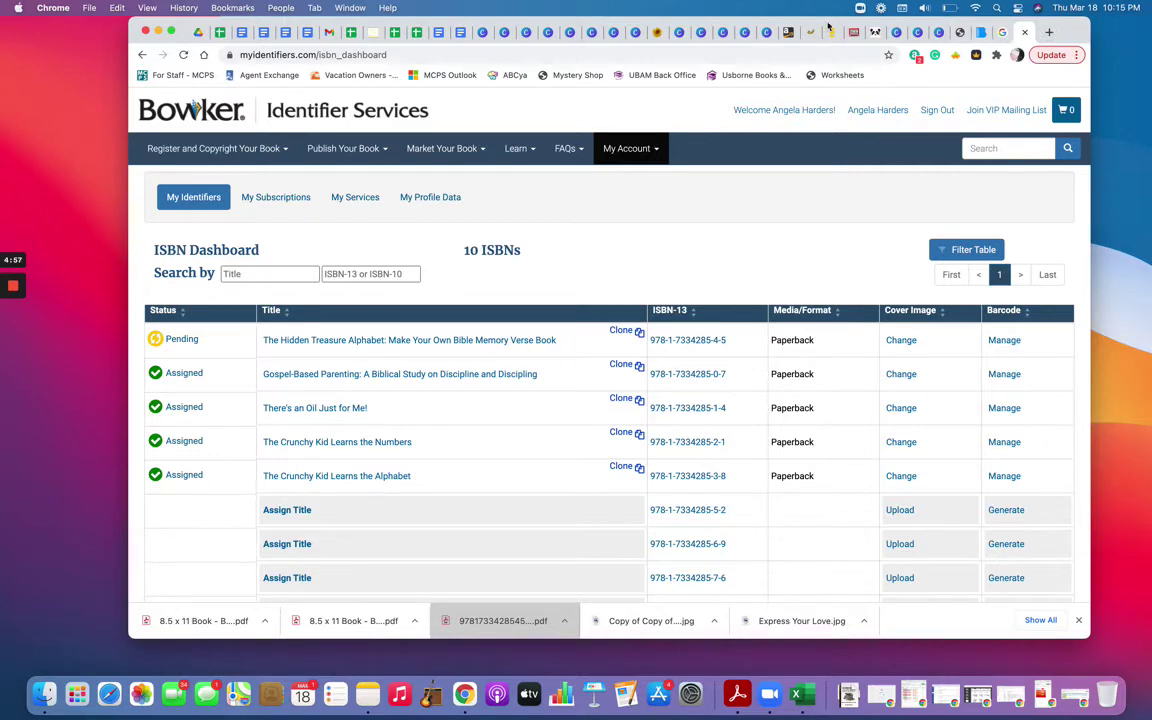
{"action": "left_click", "coordinate": [786, 33]}
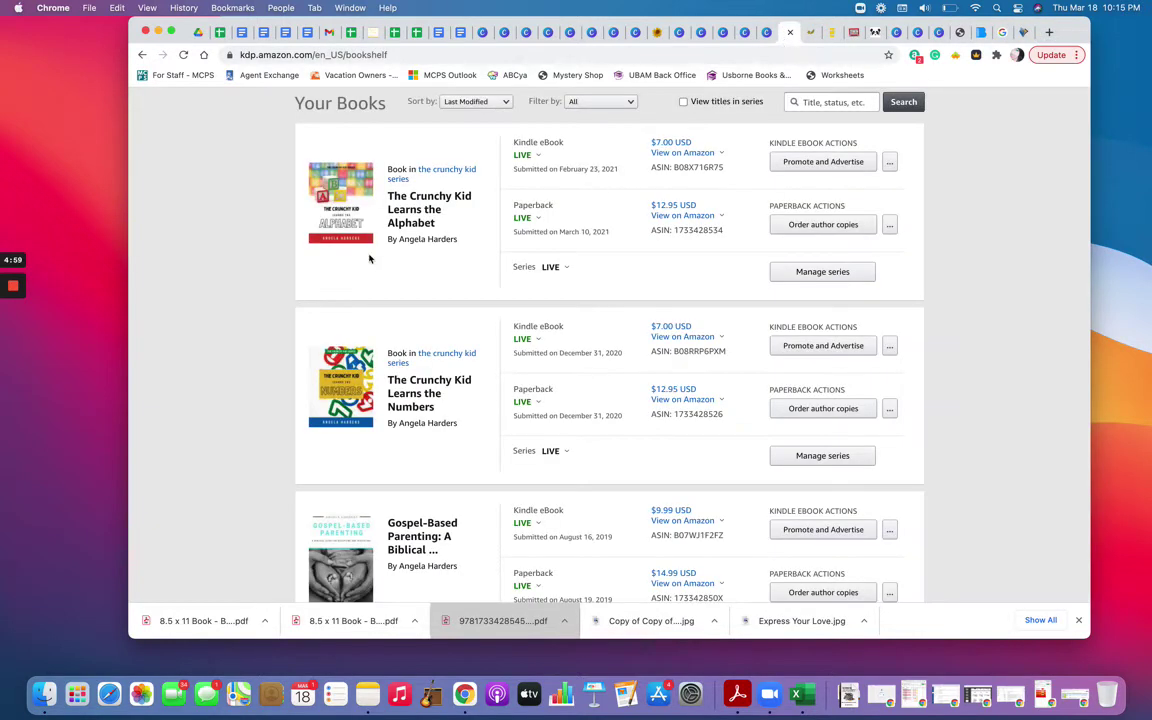
{"action": "scroll", "coordinate": [368, 257], "scroll_direction": "up", "scroll_amount": 5}
{"action": "left_click", "coordinate": [185, 55]}
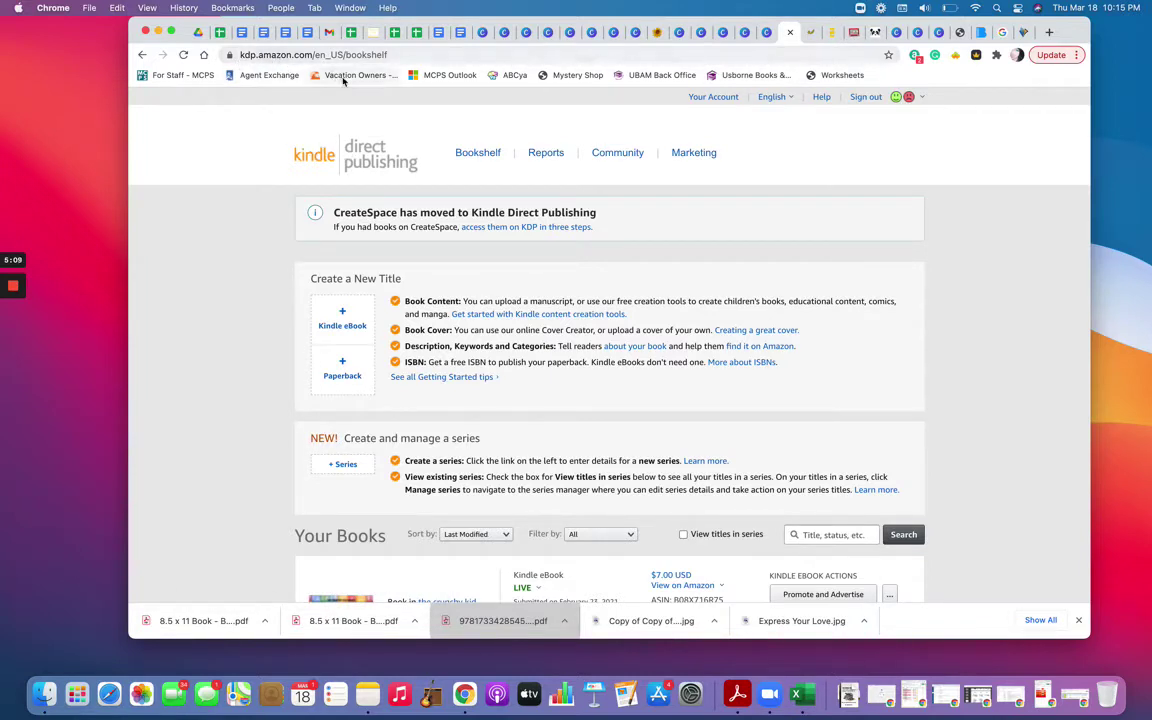
{"action": "scroll", "coordinate": [242, 388], "scroll_direction": "down", "scroll_amount": 1}
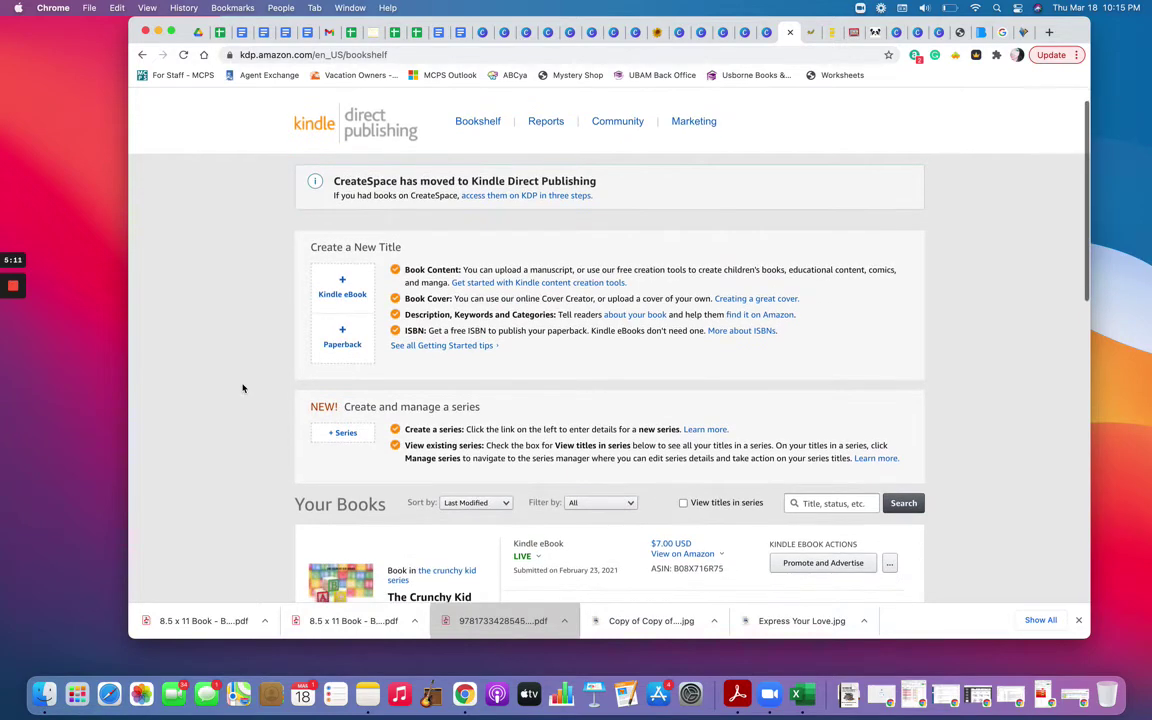
{"action": "scroll", "coordinate": [242, 388], "scroll_direction": "down", "scroll_amount": 5}
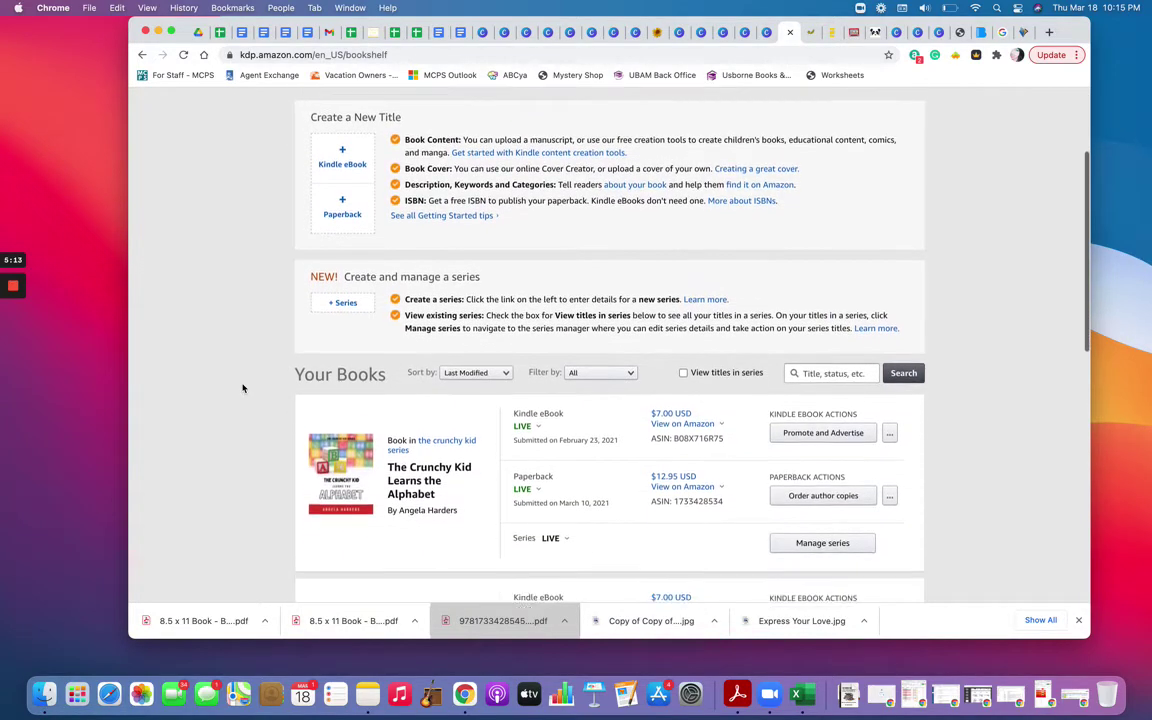
{"action": "scroll", "coordinate": [242, 388], "scroll_direction": "up", "scroll_amount": 6}
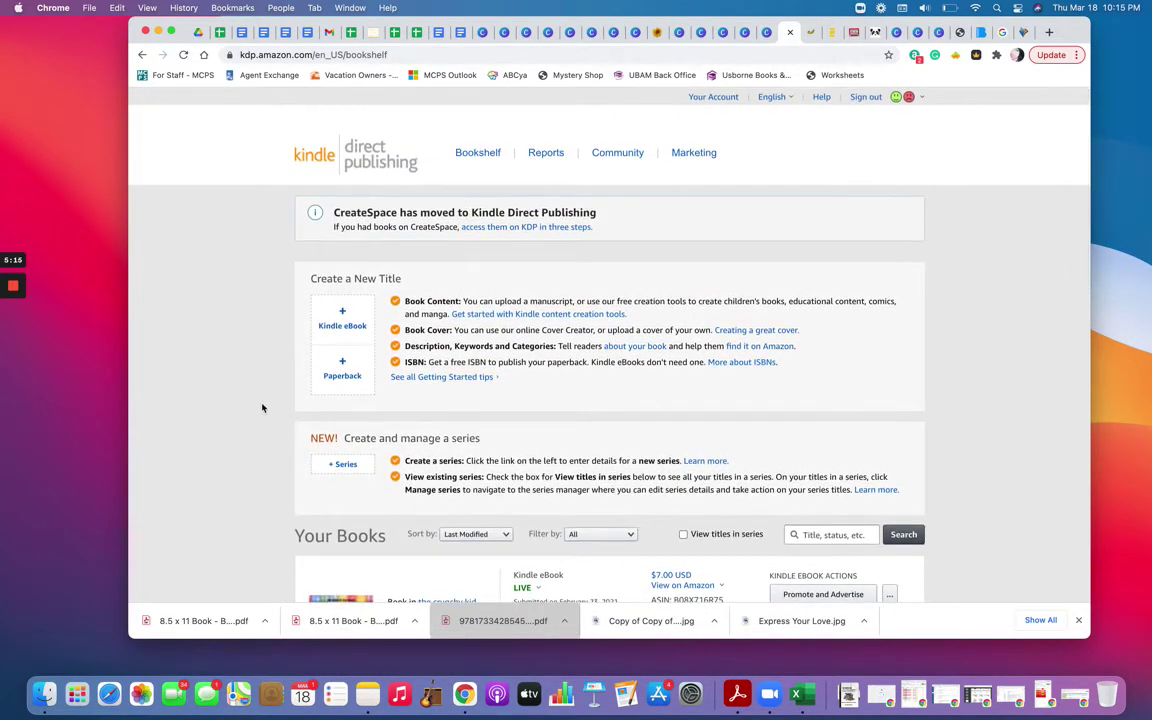
{"action": "scroll", "coordinate": [262, 408], "scroll_direction": "down", "scroll_amount": 6}
{"action": "scroll", "coordinate": [262, 408], "scroll_direction": "down", "scroll_amount": 8}
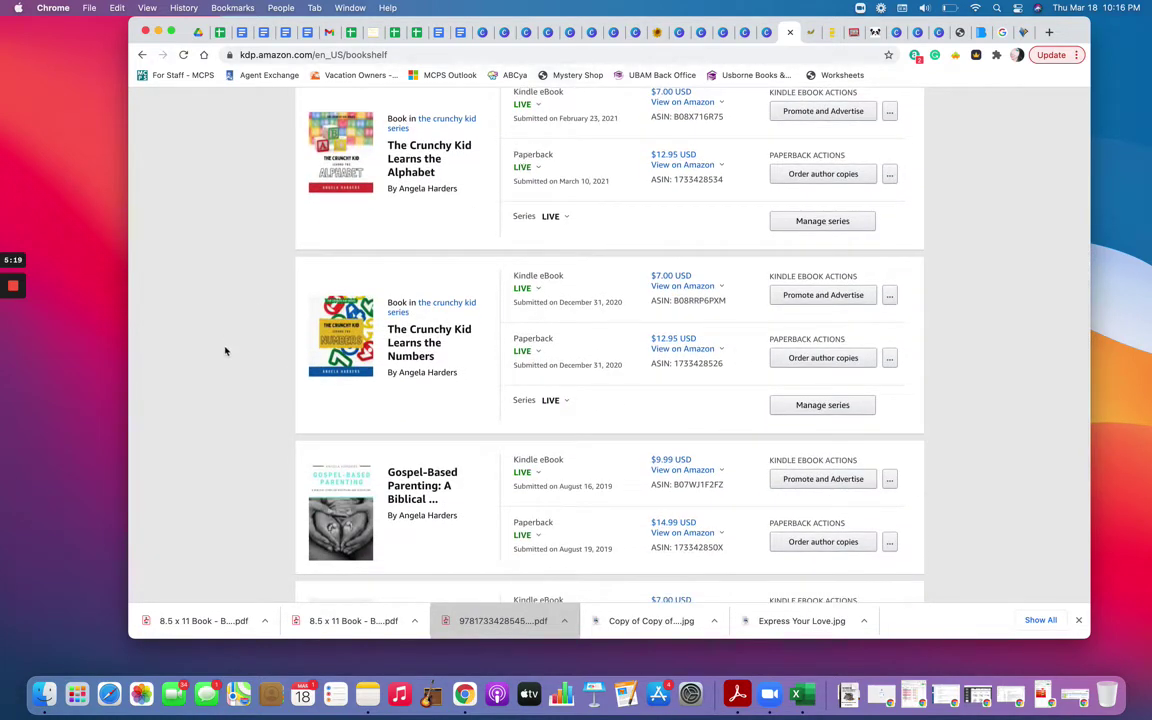
{"action": "scroll", "coordinate": [226, 384], "scroll_direction": "down", "scroll_amount": 7}
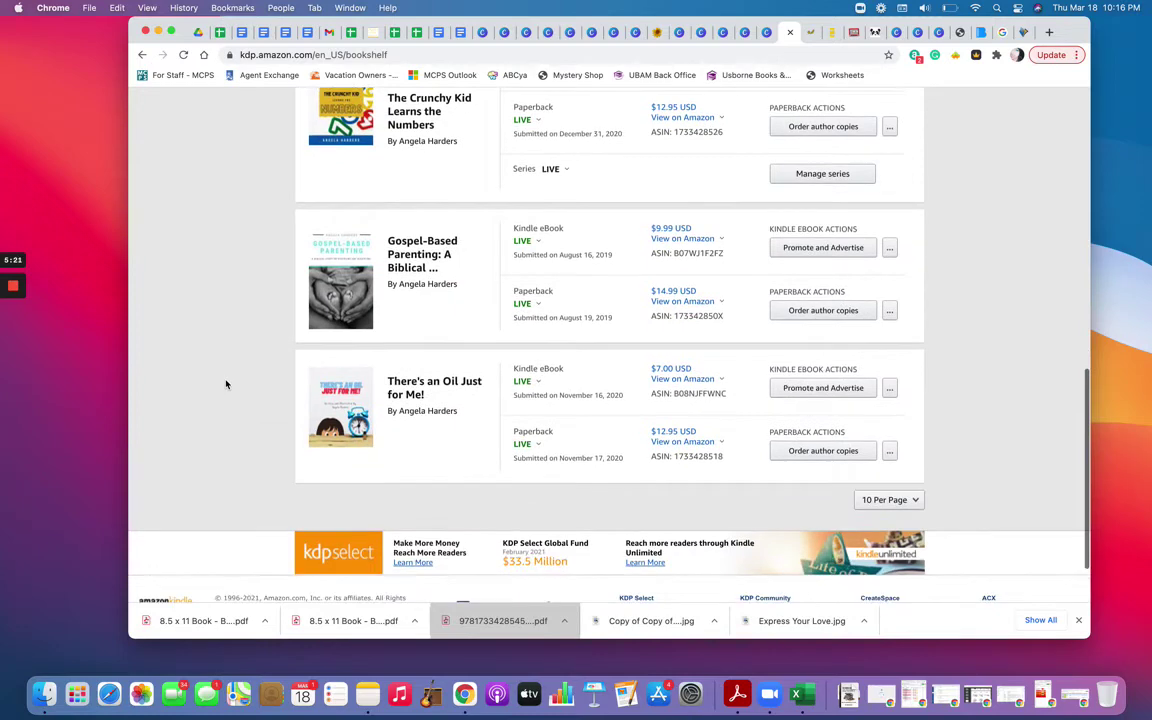
{"action": "scroll", "coordinate": [226, 384], "scroll_direction": "up", "scroll_amount": 9}
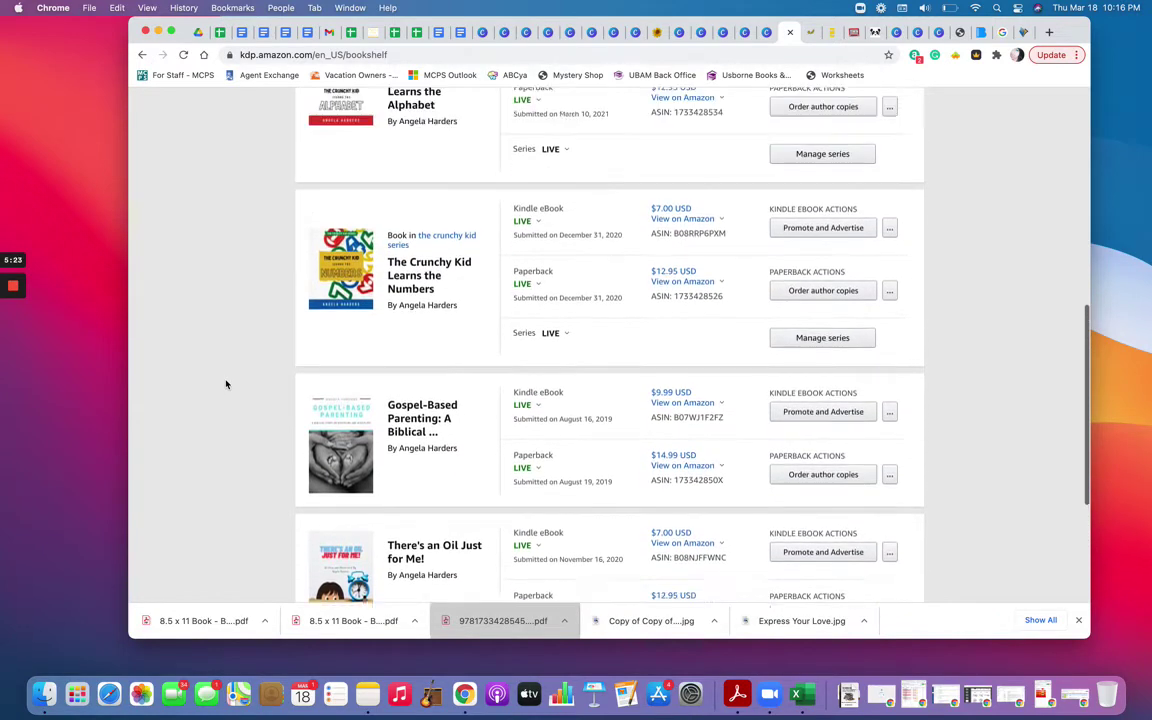
{"action": "scroll", "coordinate": [226, 384], "scroll_direction": "up", "scroll_amount": 10}
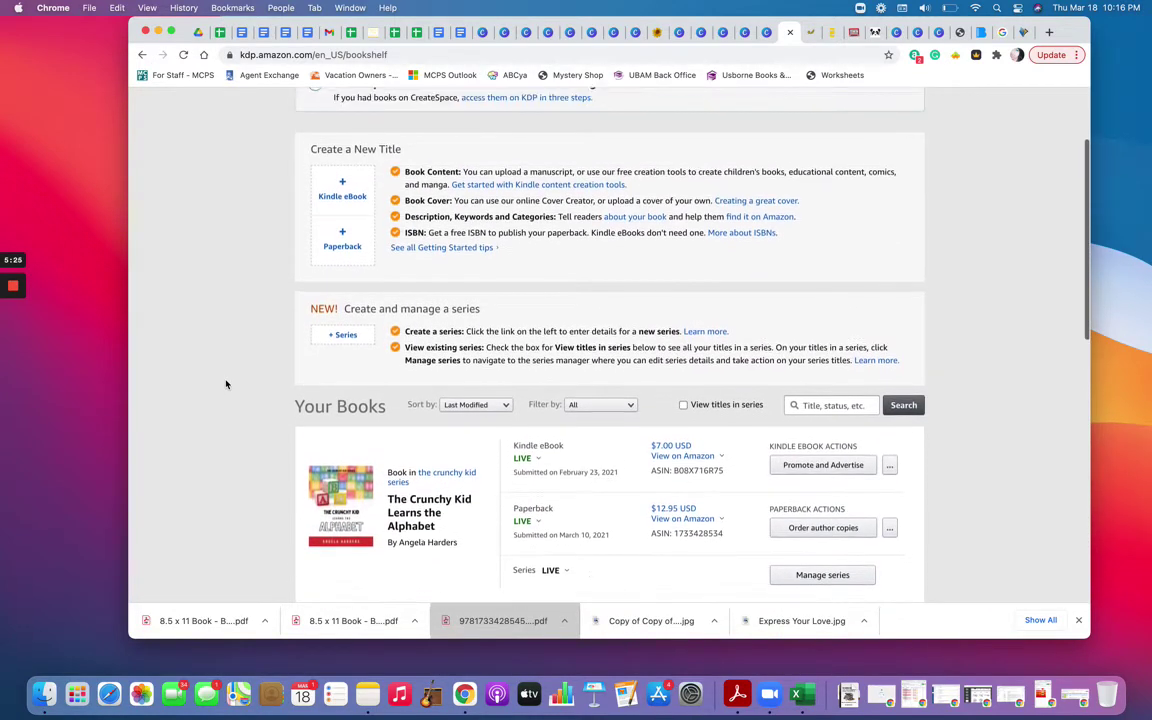
{"action": "scroll", "coordinate": [226, 384], "scroll_direction": "up", "scroll_amount": 1}
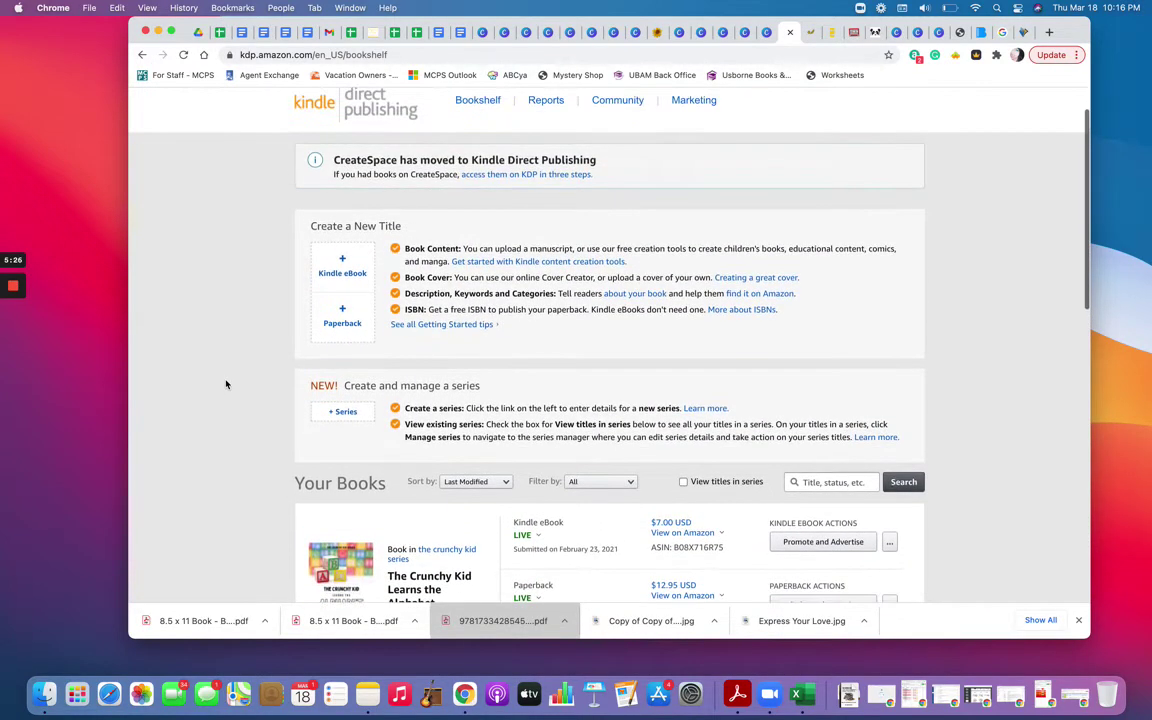
Step: Start a new paperback and enter "The Hidden Treasure Alphabet" as its book title
{"action": "left_click", "coordinate": [342, 313]}
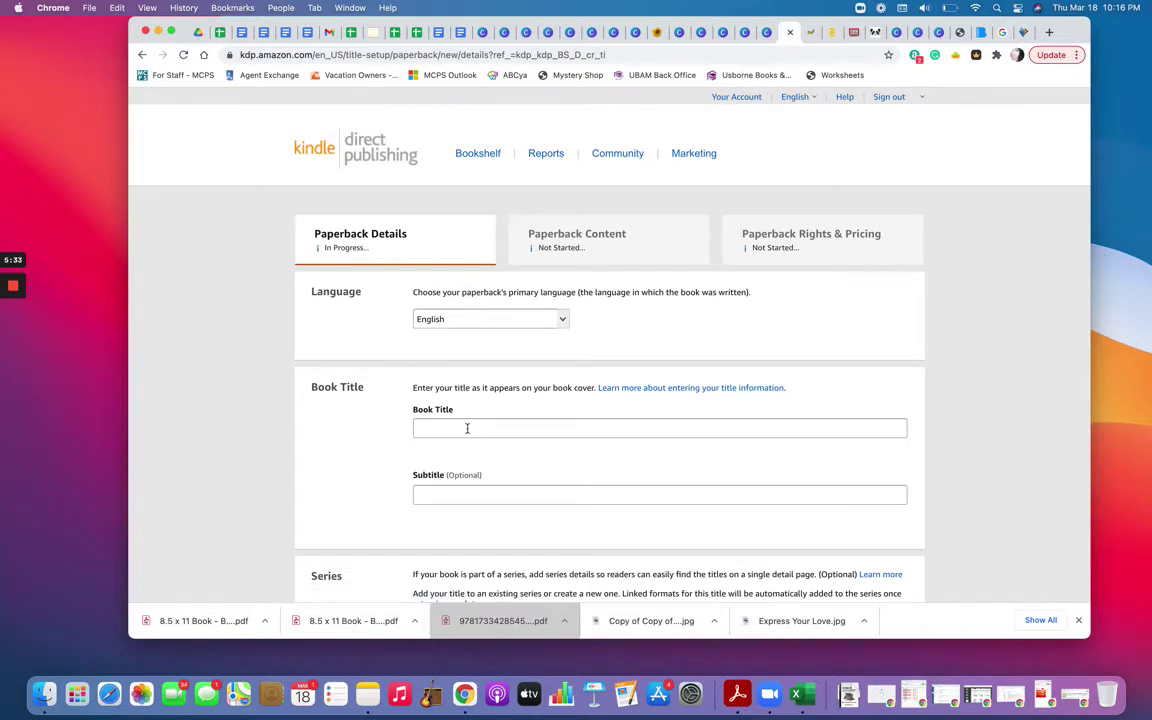
{"action": "scroll", "coordinate": [466, 428], "scroll_direction": "down", "scroll_amount": 2}
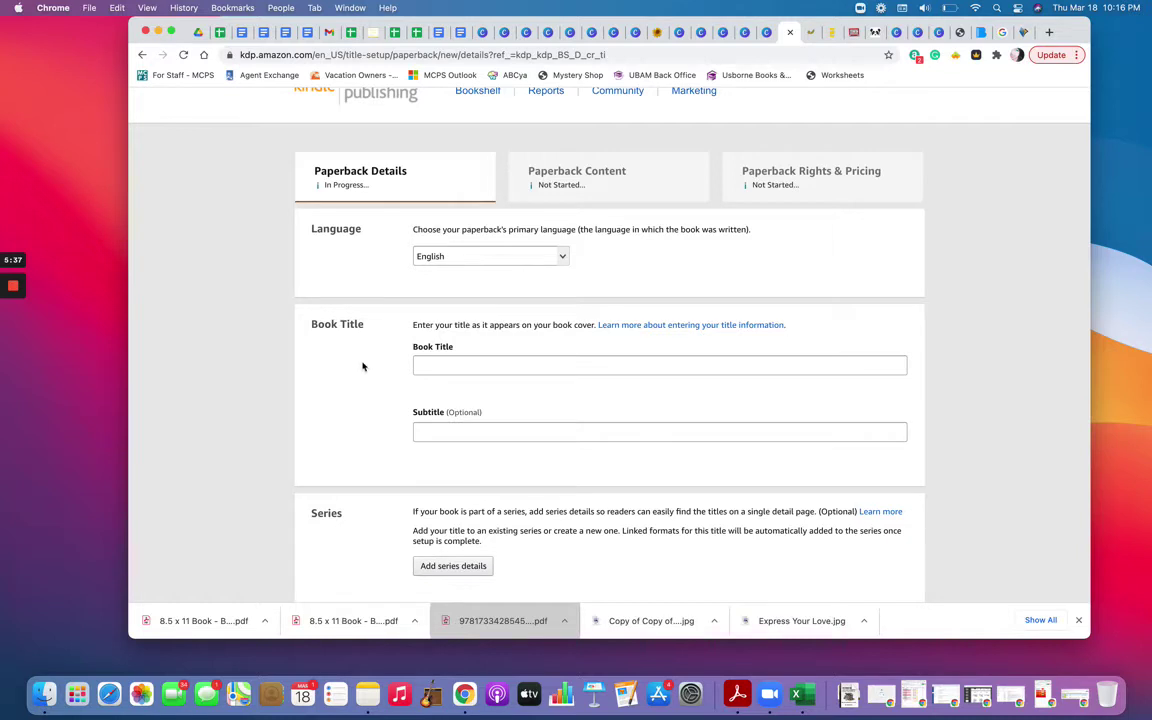
{"action": "left_click", "coordinate": [440, 367]}
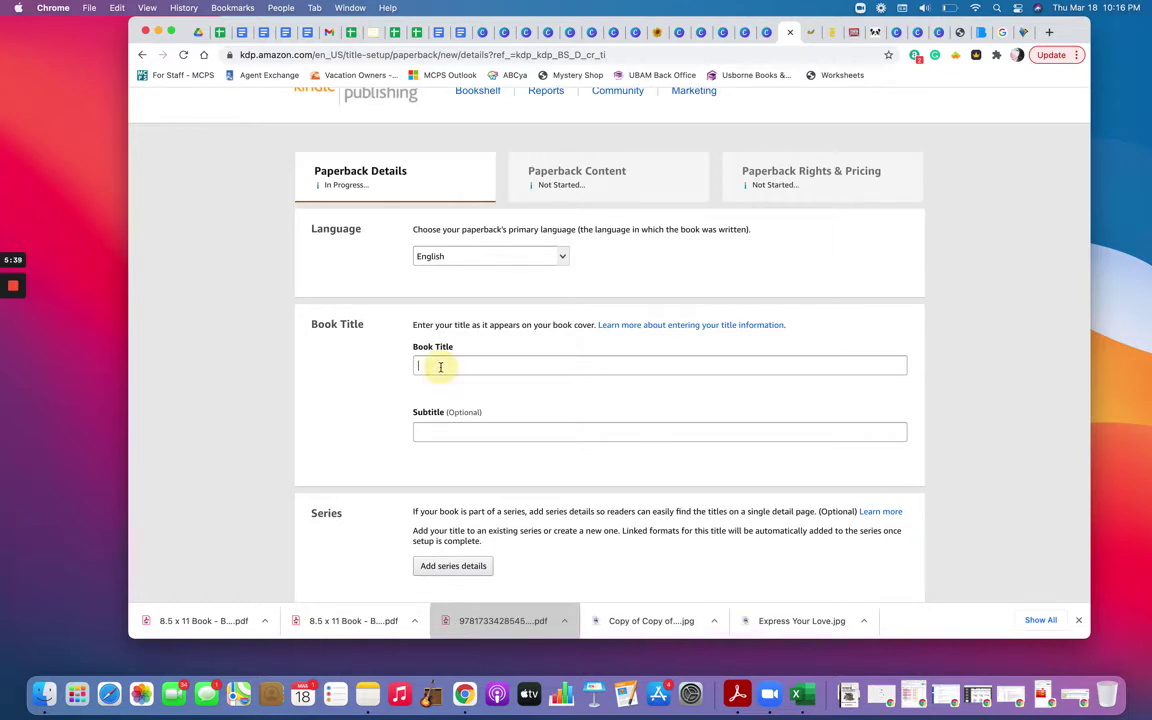
{"action": "type", "text": "The "}
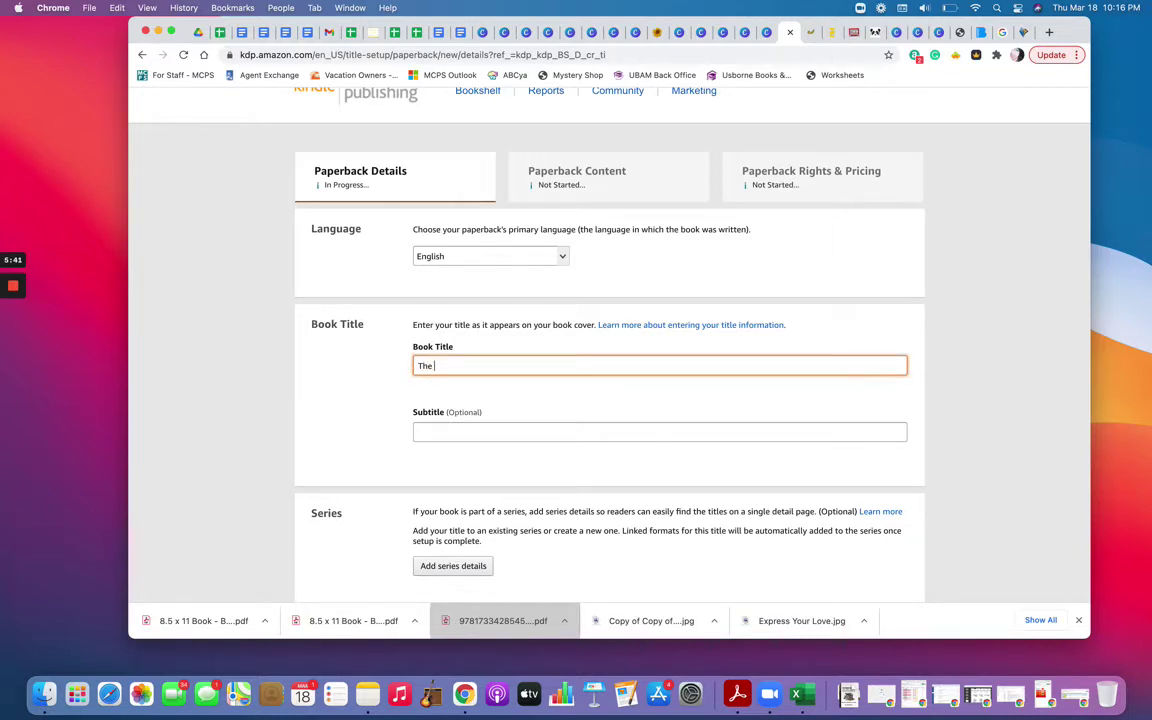
{"action": "type", "text": "Hidden Treasure Alphabet"}
Step: Fill in the primary author's first and last name, leaving subtitle, series and edition number blank
{"action": "scroll", "coordinate": [460, 386], "scroll_direction": "down", "scroll_amount": 5}
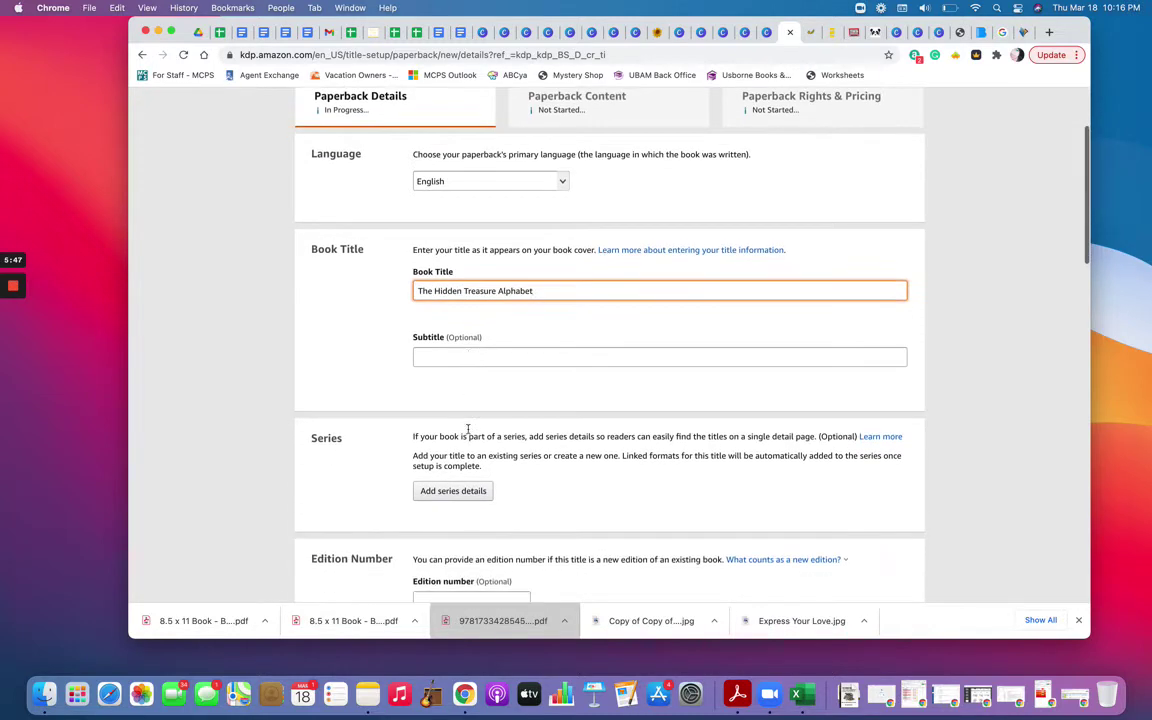
{"action": "scroll", "coordinate": [450, 380], "scroll_direction": "down", "scroll_amount": 2}
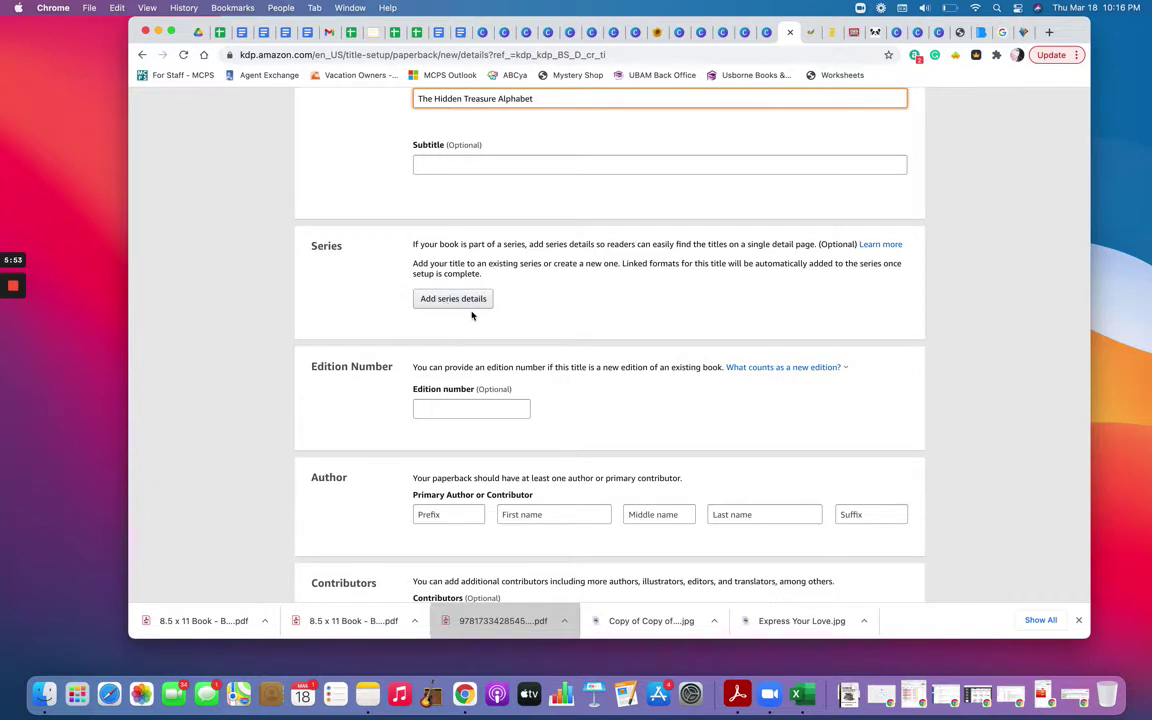
{"action": "scroll", "coordinate": [471, 316], "scroll_direction": "down", "scroll_amount": 5}
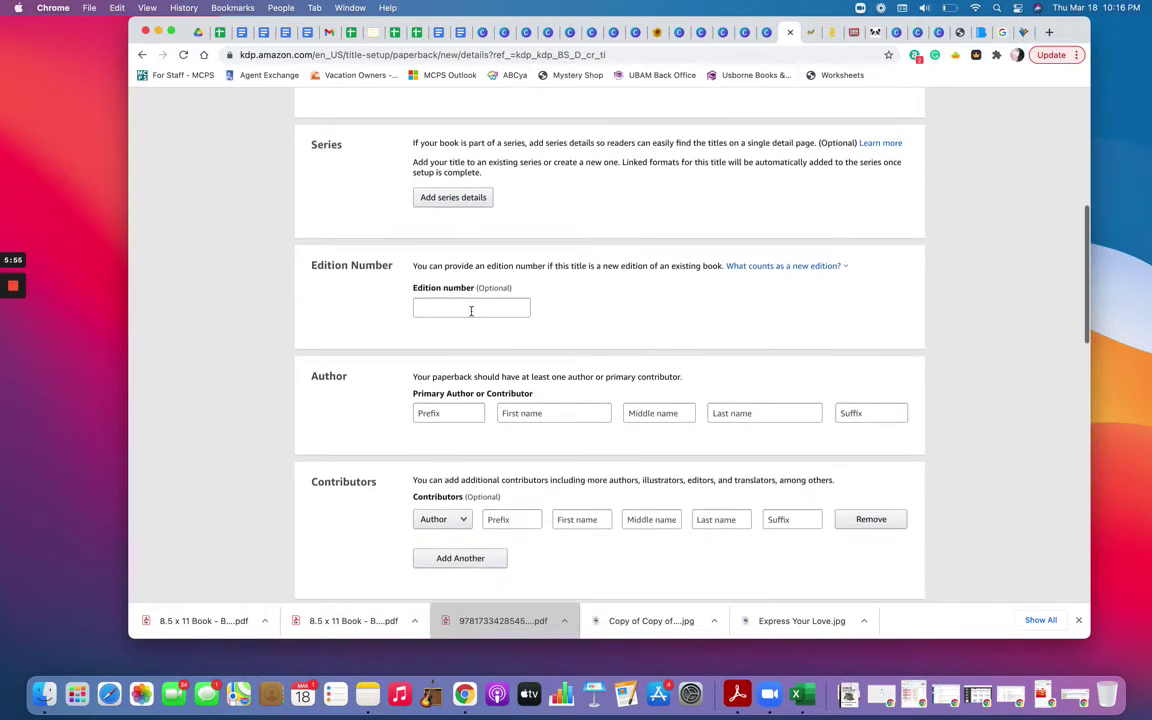
{"action": "scroll", "coordinate": [425, 392], "scroll_direction": "down", "scroll_amount": 1}
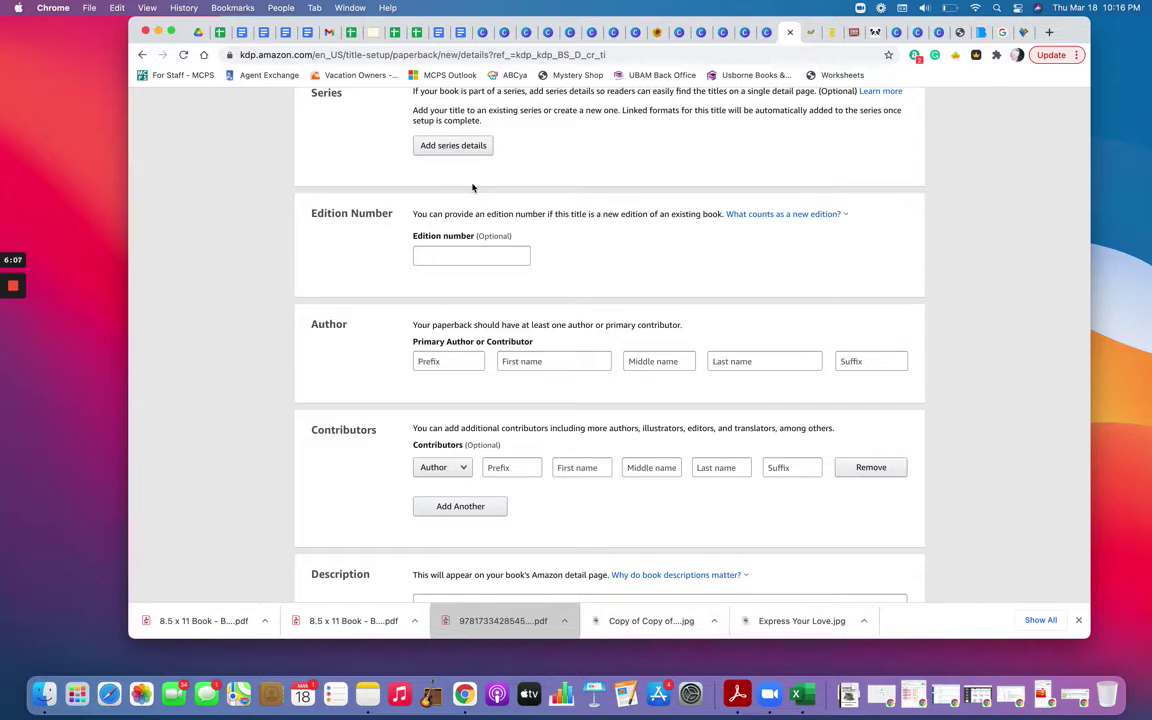
{"action": "scroll", "coordinate": [460, 257], "scroll_direction": "down", "scroll_amount": 2}
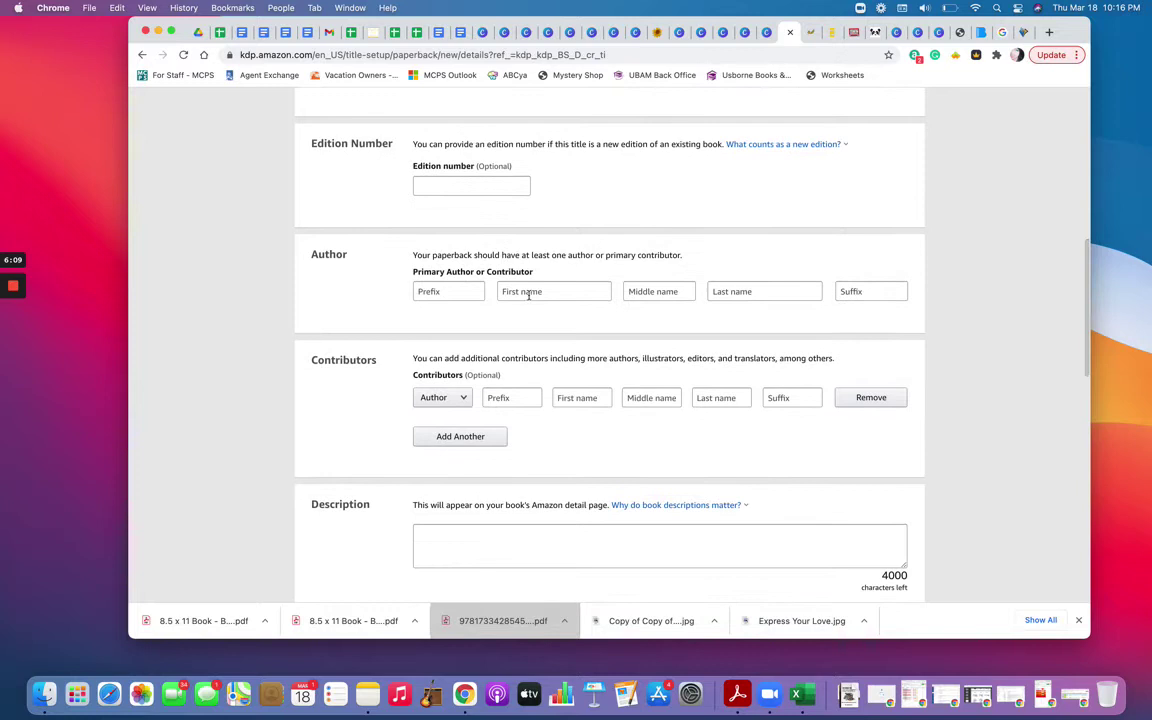
{"action": "left_click", "coordinate": [529, 291]}
{"action": "type", "text": "Angela"}
{"action": "key", "text": "Tab"}
{"action": "key", "text": "Tab"}
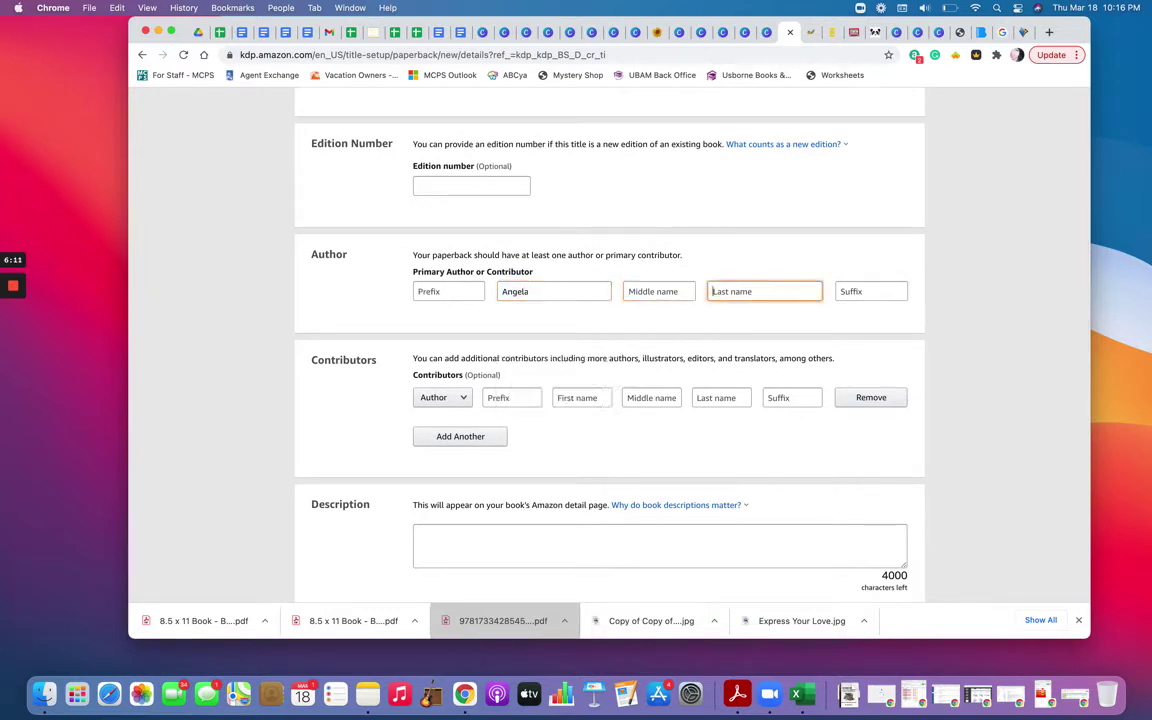
{"action": "type", "text": "Harders"}
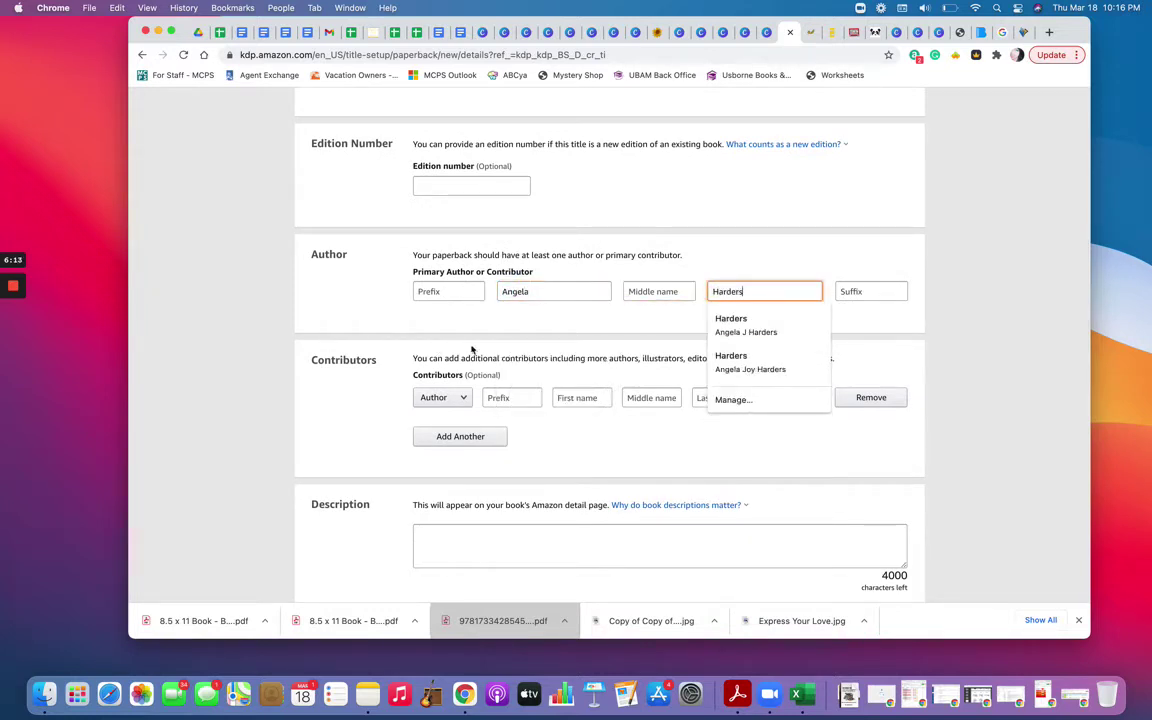
{"action": "left_click", "coordinate": [430, 302]}
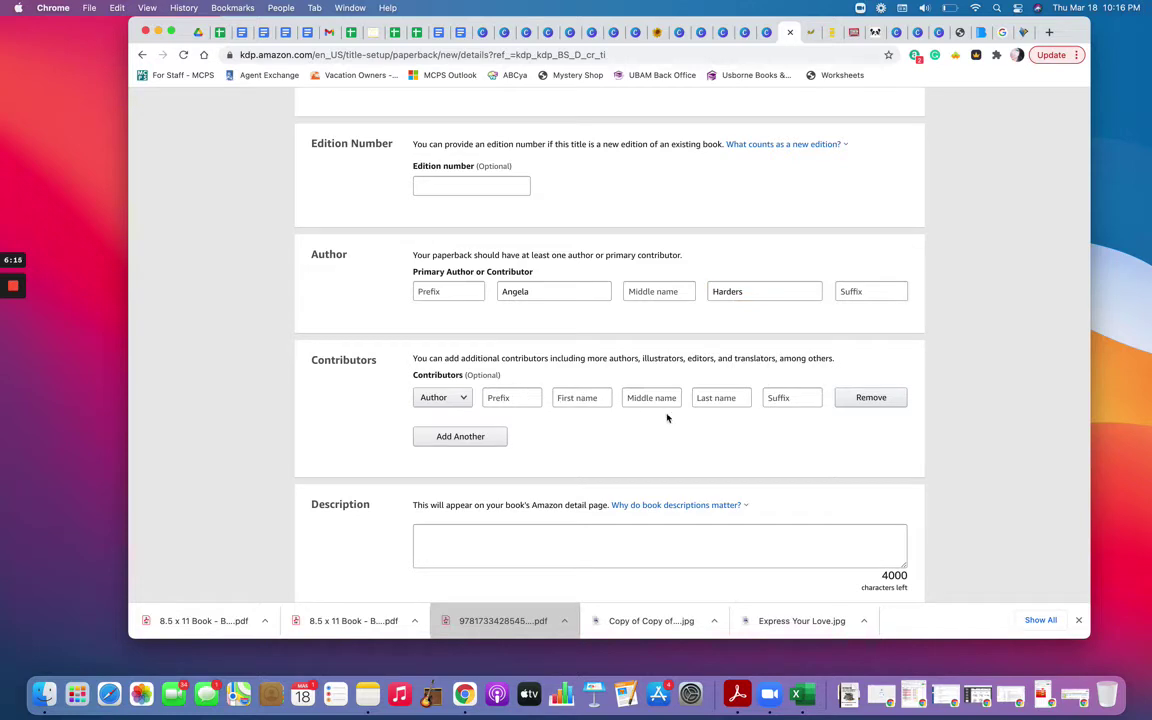
Step: Look through the available contributor roles without adding a contributor
{"action": "scroll", "coordinate": [630, 438], "scroll_direction": "down", "scroll_amount": 1}
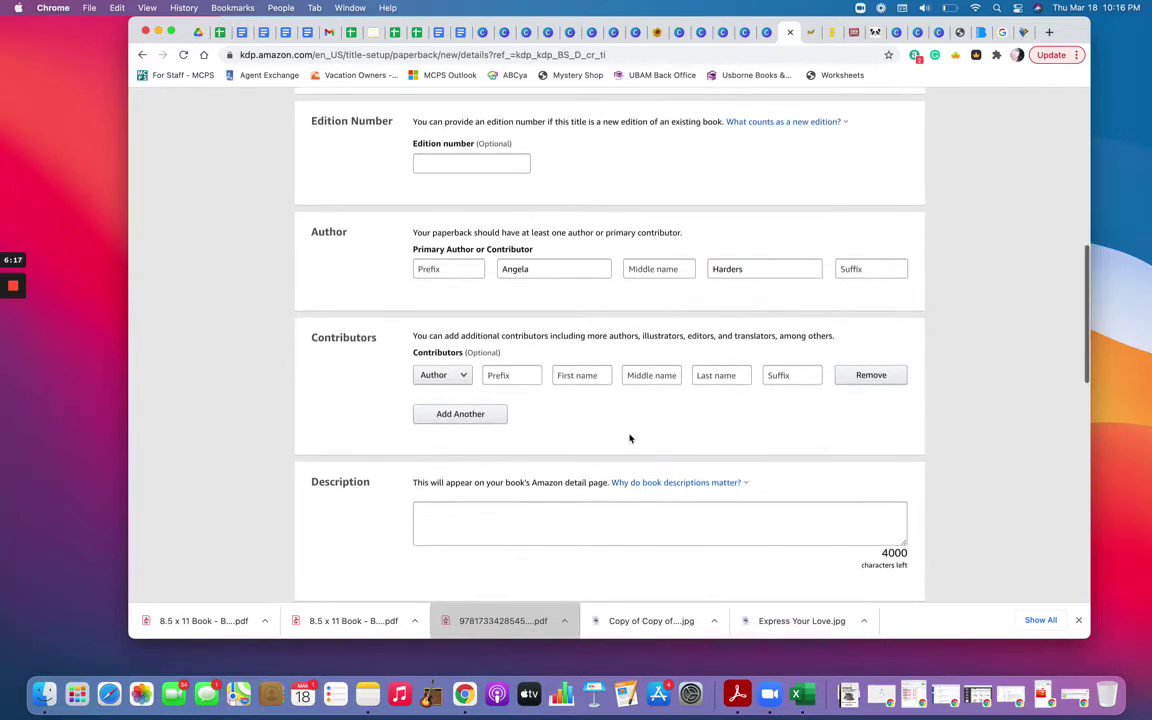
{"action": "left_click", "coordinate": [462, 376]}
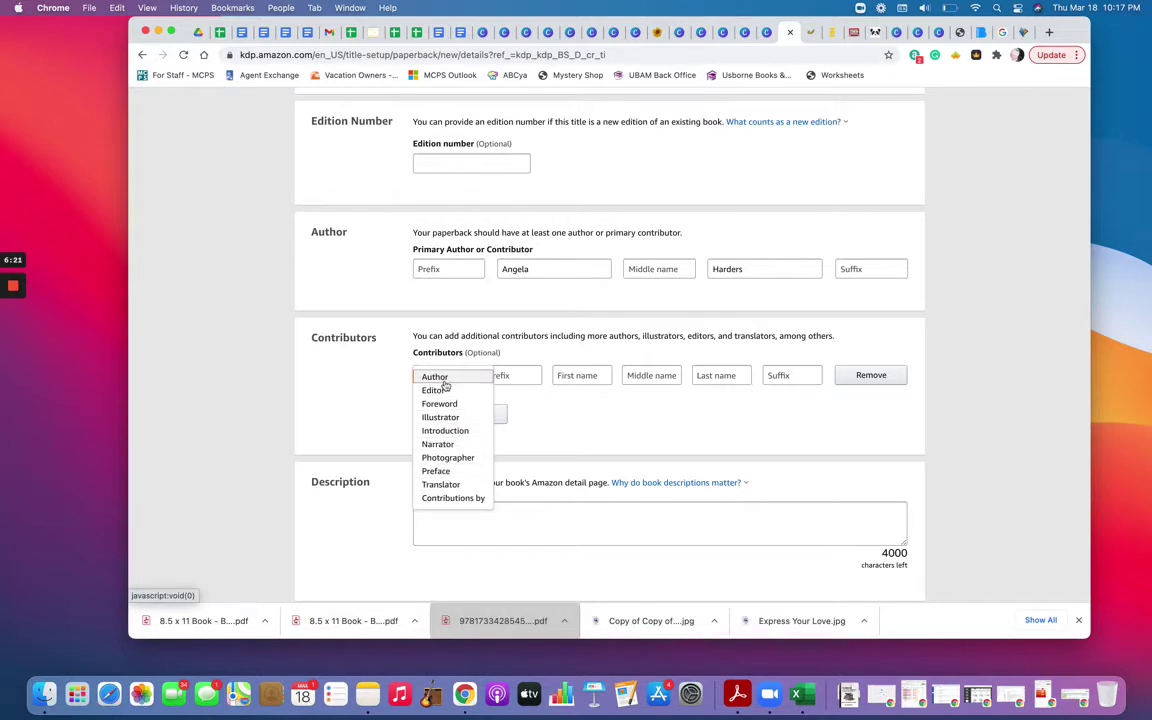
{"action": "left_click", "coordinate": [386, 408]}
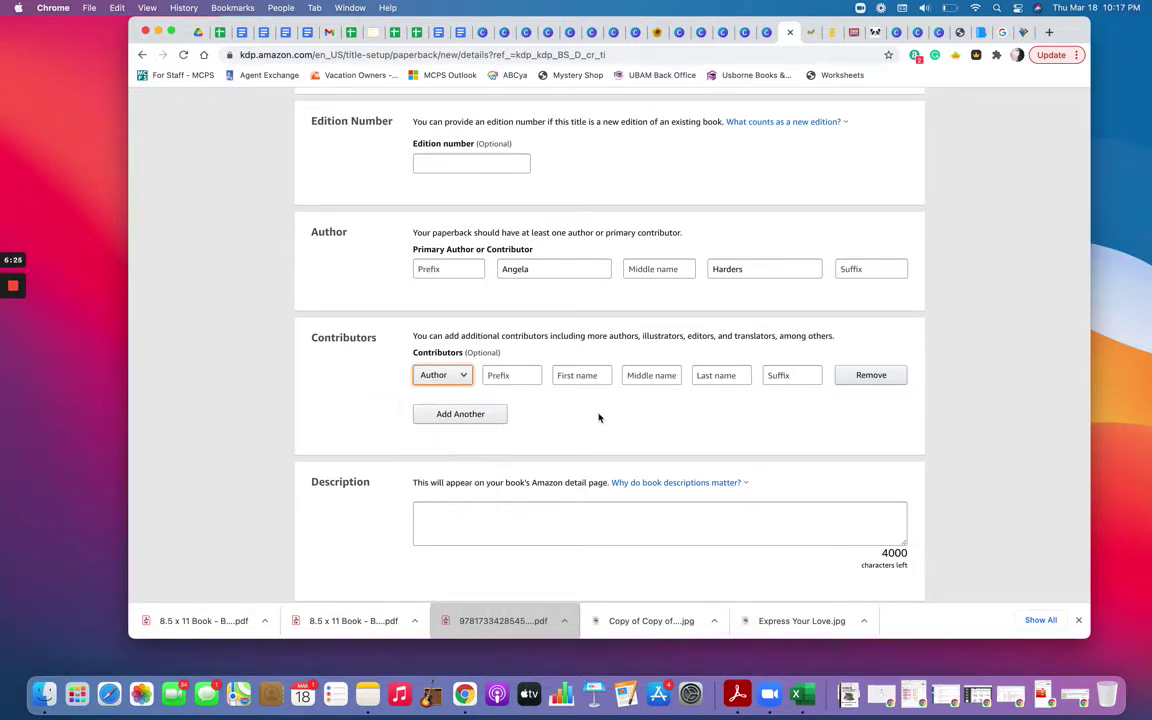
Step: Consult the cover design's back text and begin the description with "The Hidden Treasure Alphabet makes hiding God's Word in your heart as easy as ABC!"
{"action": "scroll", "coordinate": [600, 420], "scroll_direction": "down", "scroll_amount": 2}
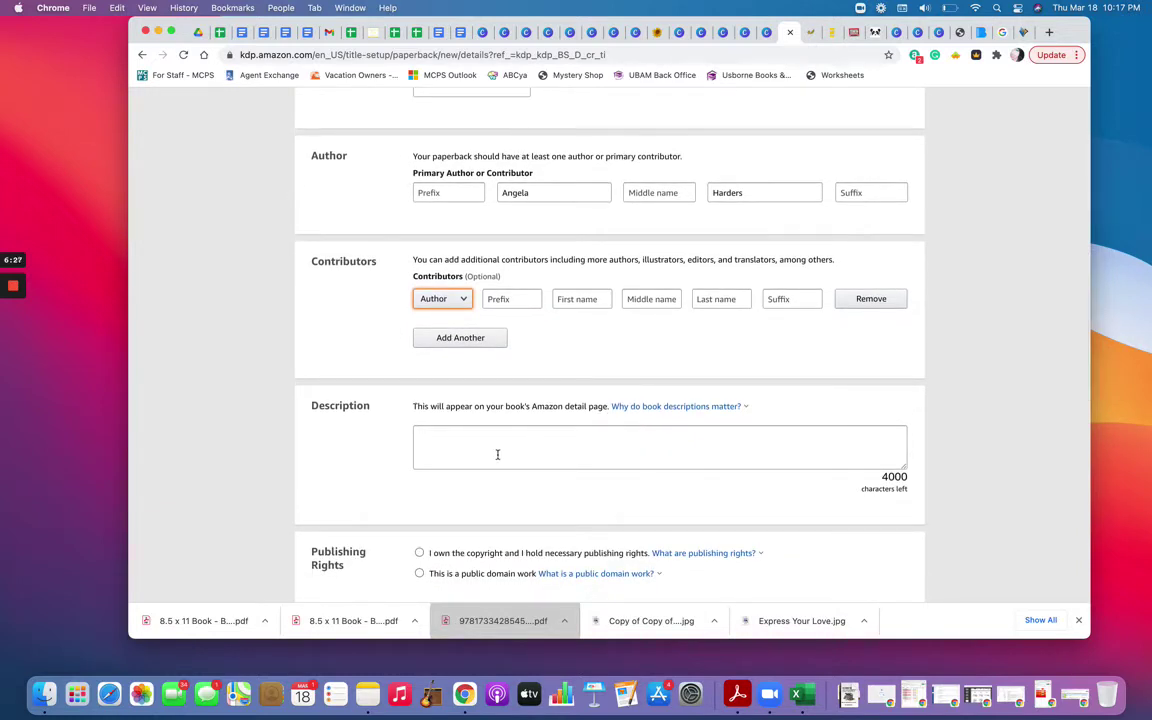
{"action": "left_click", "coordinate": [497, 454]}
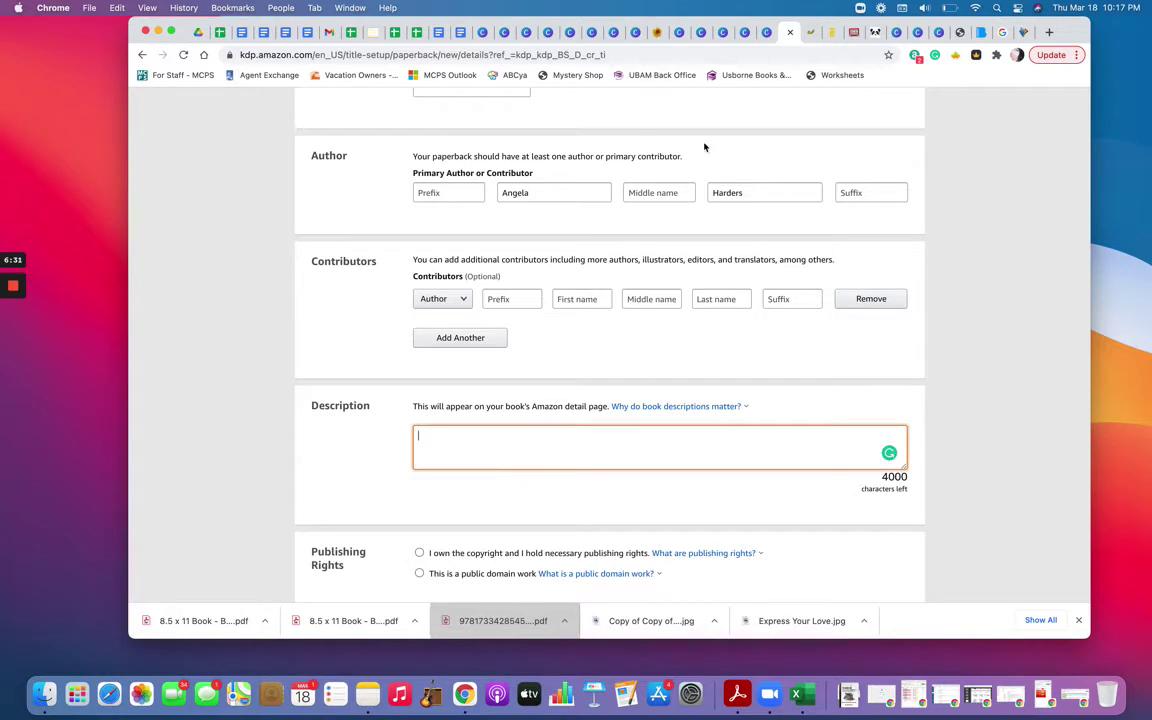
{"action": "left_click", "coordinate": [917, 33]}
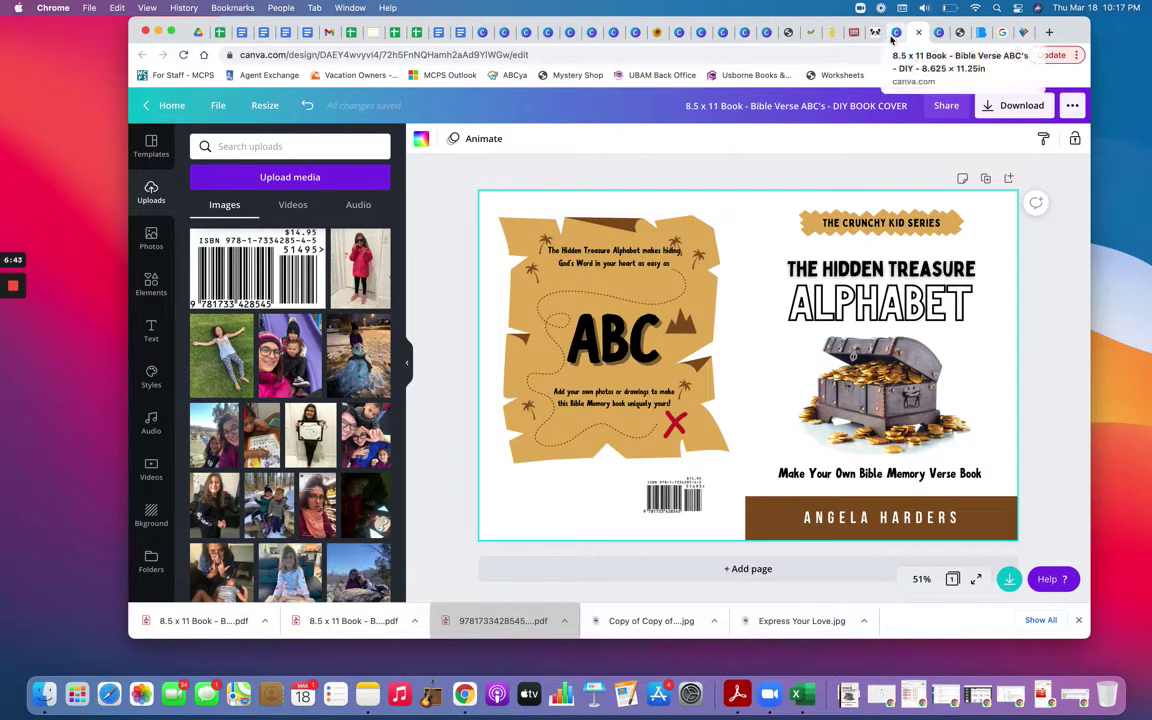
{"action": "left_click", "coordinate": [788, 34]}
{"action": "type", "text": "The Hidden Treasure Alph"}
{"action": "key", "text": "BackSpace"}
{"action": "key", "text": "BackSpace"}
{"action": "key", "text": "BackSpace"}
{"action": "type", "text": "a"}
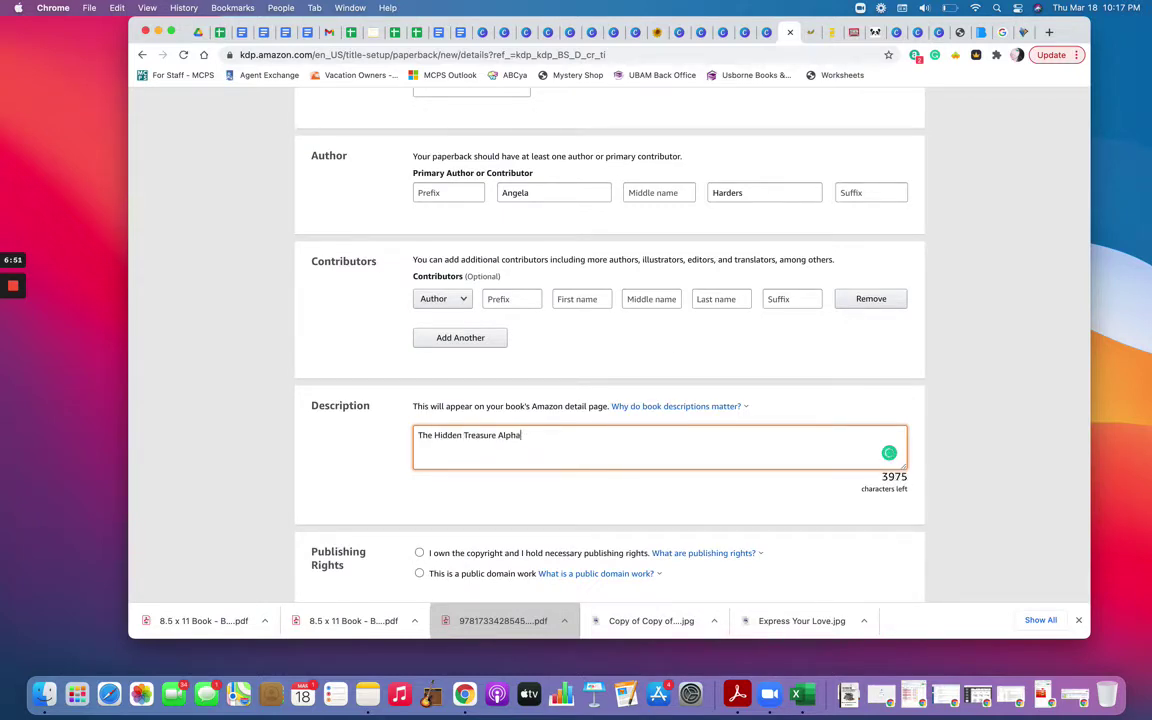
{"action": "type", "text": "bet makes hiding God's Word in your hear"}
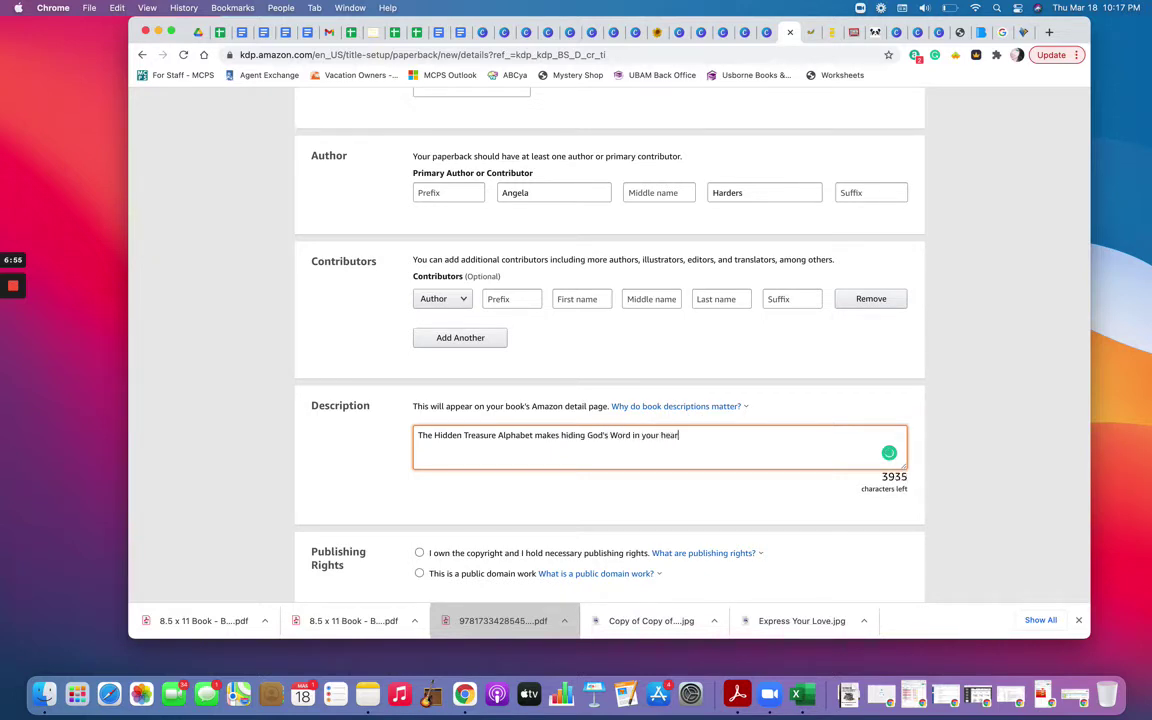
{"action": "type", "text": "t as easy as ABC!"}
Step: Finish the description from the cover's back text with "Add your own photos or drawings to make this Bible Memory book uniquely yours!" and declare copyright ownership
{"action": "left_click", "coordinate": [912, 36]}
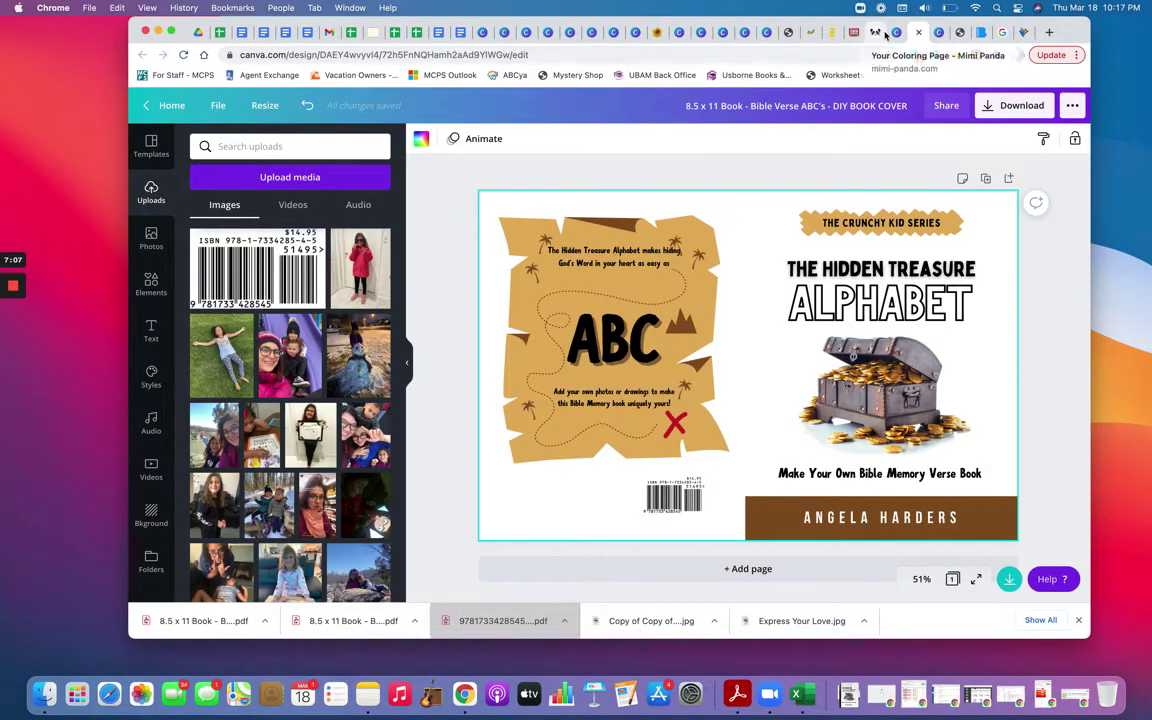
{"action": "left_click", "coordinate": [781, 33]}
{"action": "type", "text": "Add"}
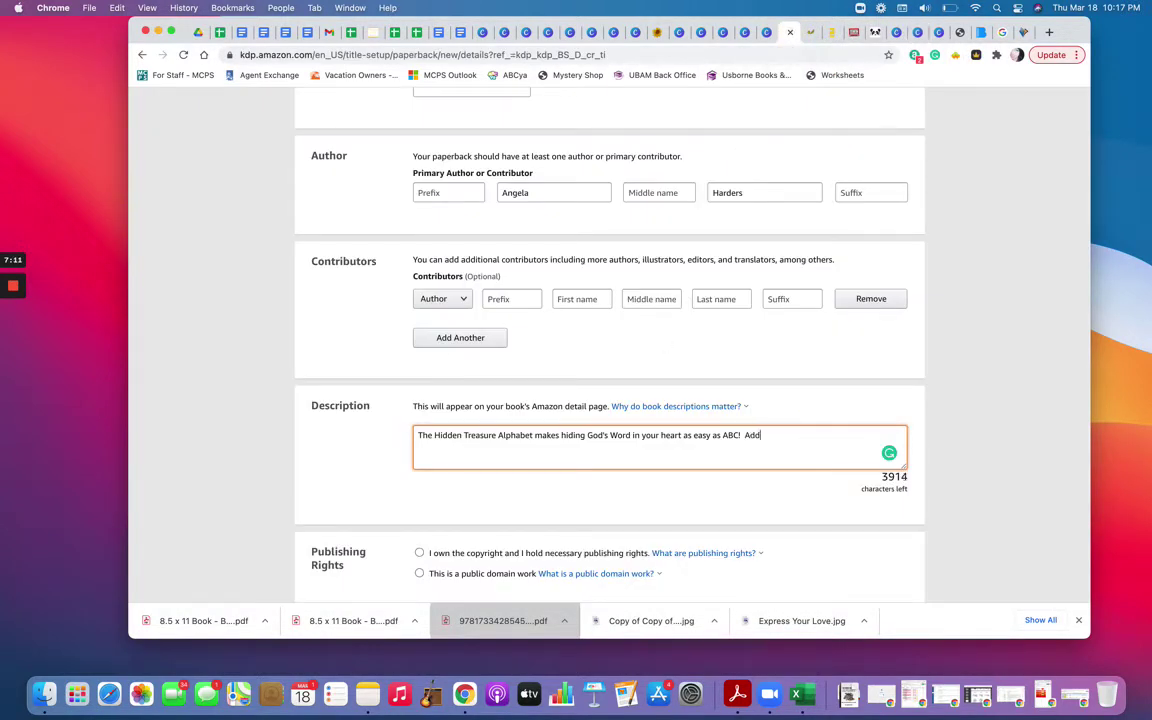
{"action": "type", "text": " your own photos of"}
{"action": "type", "text": " drawings"}
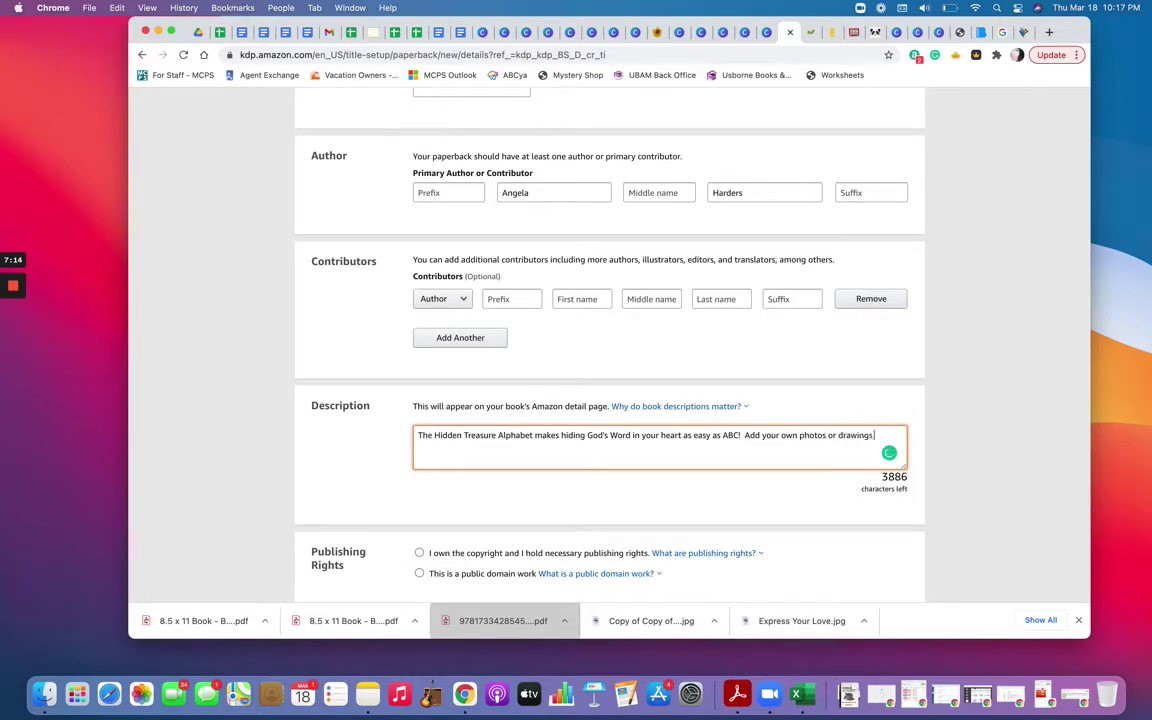
{"action": "type", "text": " to make this Bible Memory book "}
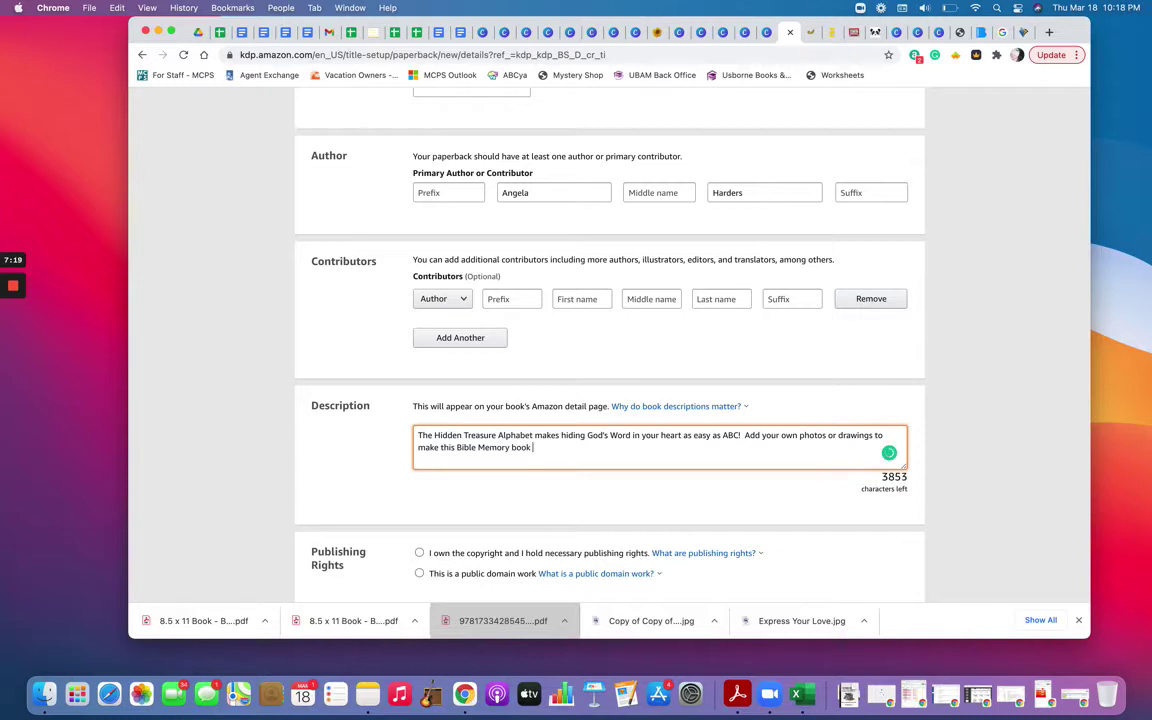
{"action": "type", "text": "uniueely yours!"}
{"action": "scroll", "coordinate": [950, 425], "scroll_direction": "down", "scroll_amount": 3}
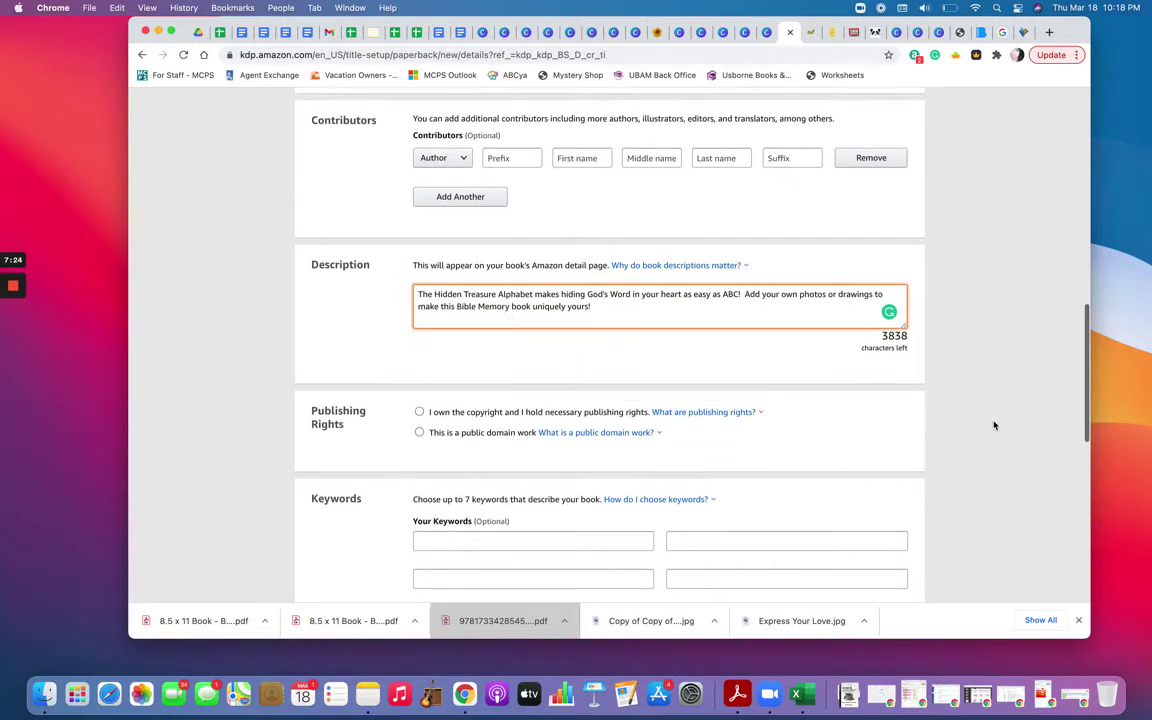
{"action": "left_click", "coordinate": [420, 413]}
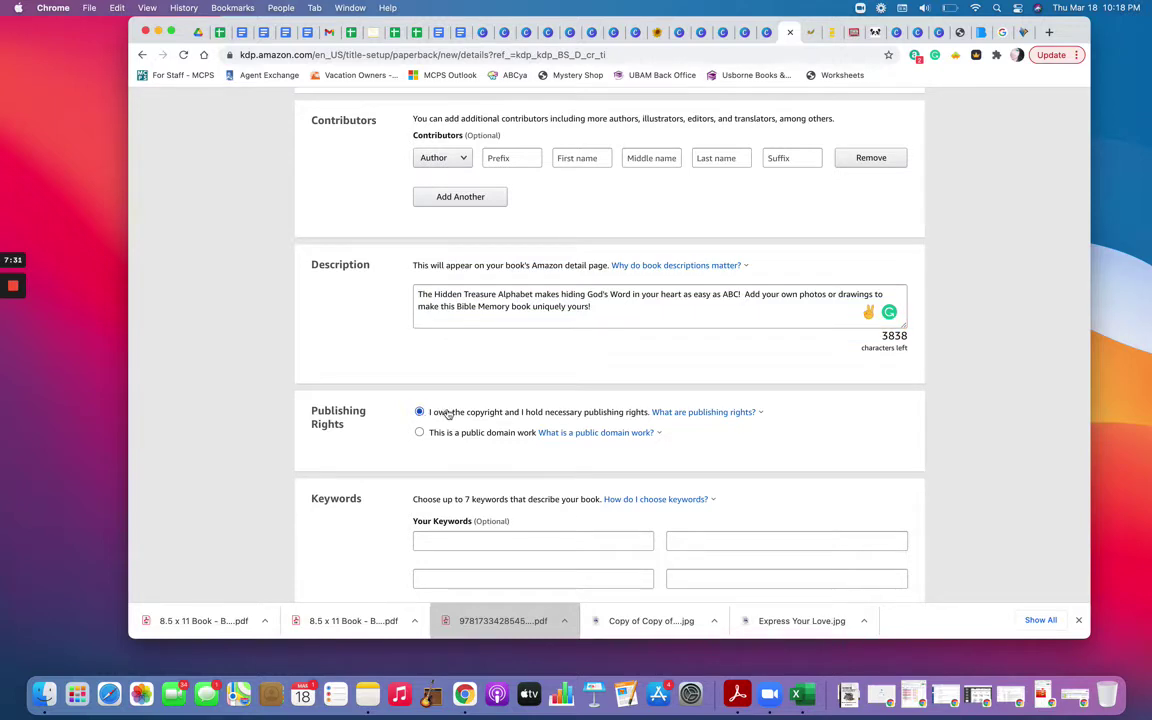
Step: Enter the five keywords children, Bible Memory, ABC, alphabet and memory
{"action": "scroll", "coordinate": [445, 413], "scroll_direction": "down", "scroll_amount": 1}
{"action": "scroll", "coordinate": [448, 413], "scroll_direction": "down", "scroll_amount": 2}
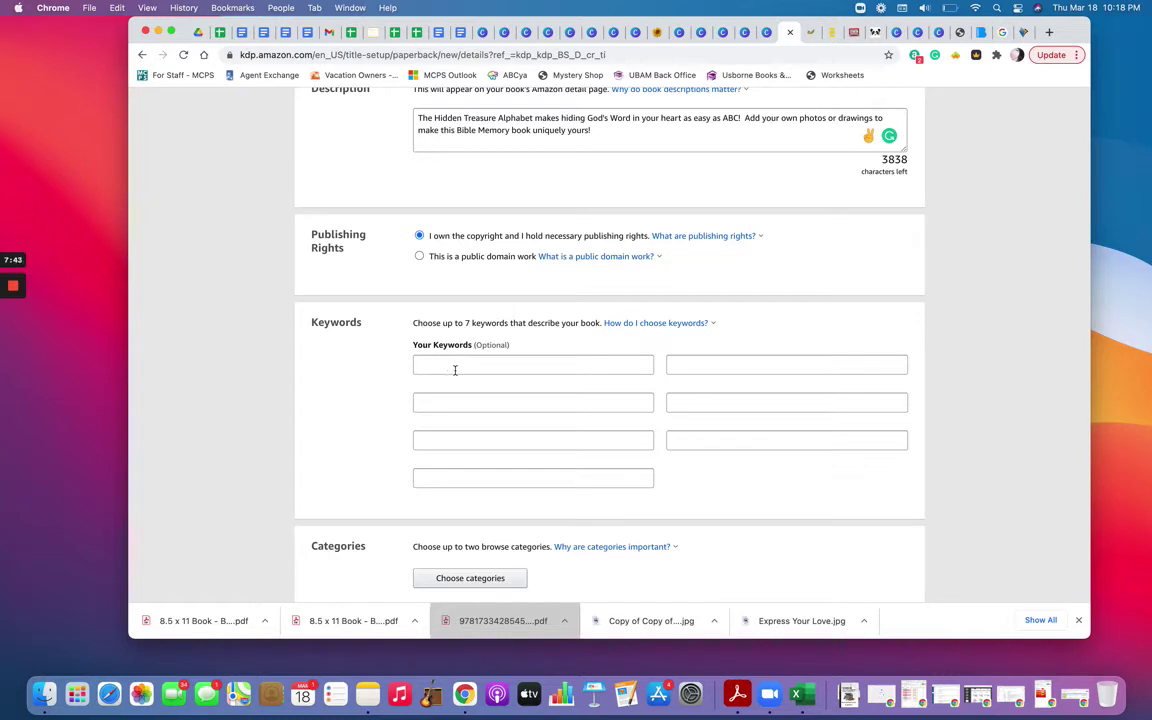
{"action": "left_click", "coordinate": [452, 365]}
{"action": "type", "text": "children"}
{"action": "left_click", "coordinate": [700, 365]}
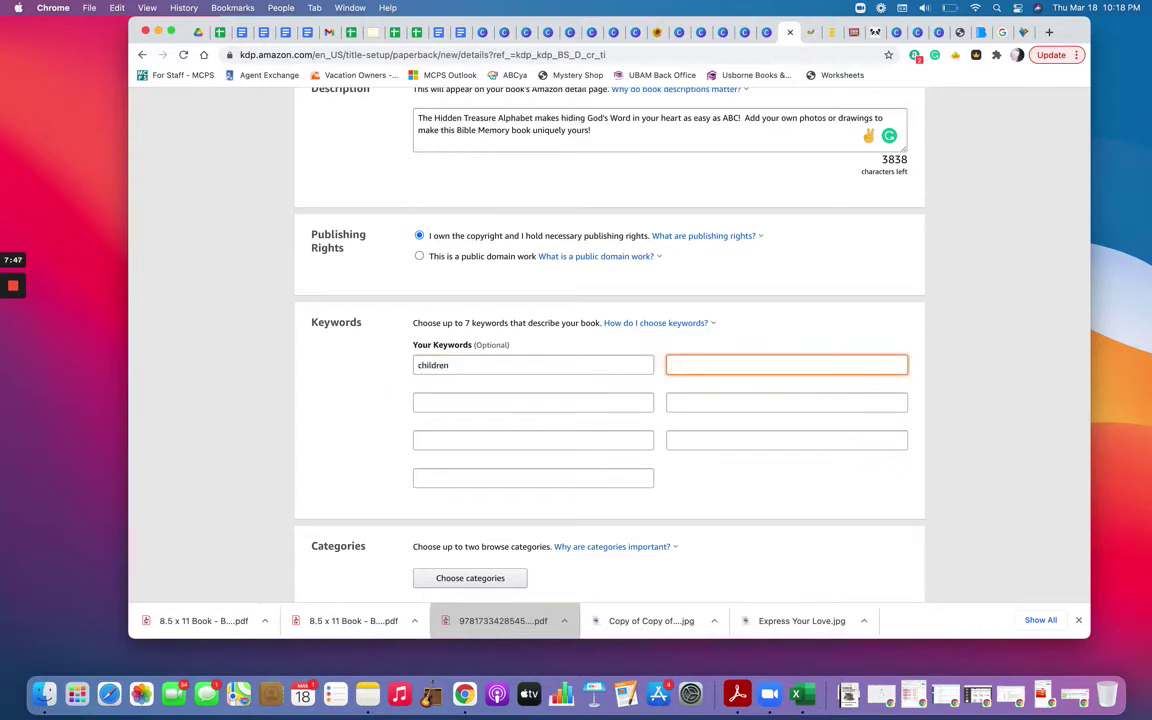
{"action": "type", "text": "Bible Memory"}
{"action": "key", "text": "Tab"}
{"action": "type", "text": "A"}
{"action": "key", "text": "Tab"}
{"action": "type", "text": "alphab"}
{"action": "key", "text": "Tab"}
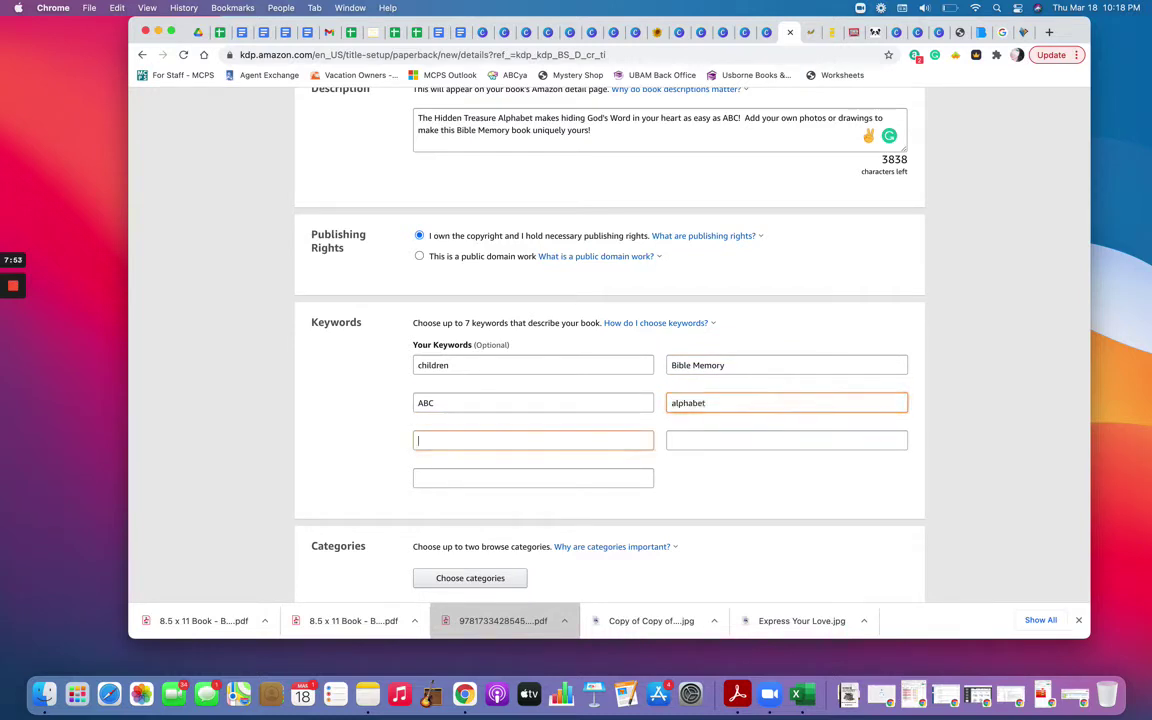
{"action": "type", "text": "memory"}
{"action": "key", "text": "Tab"}
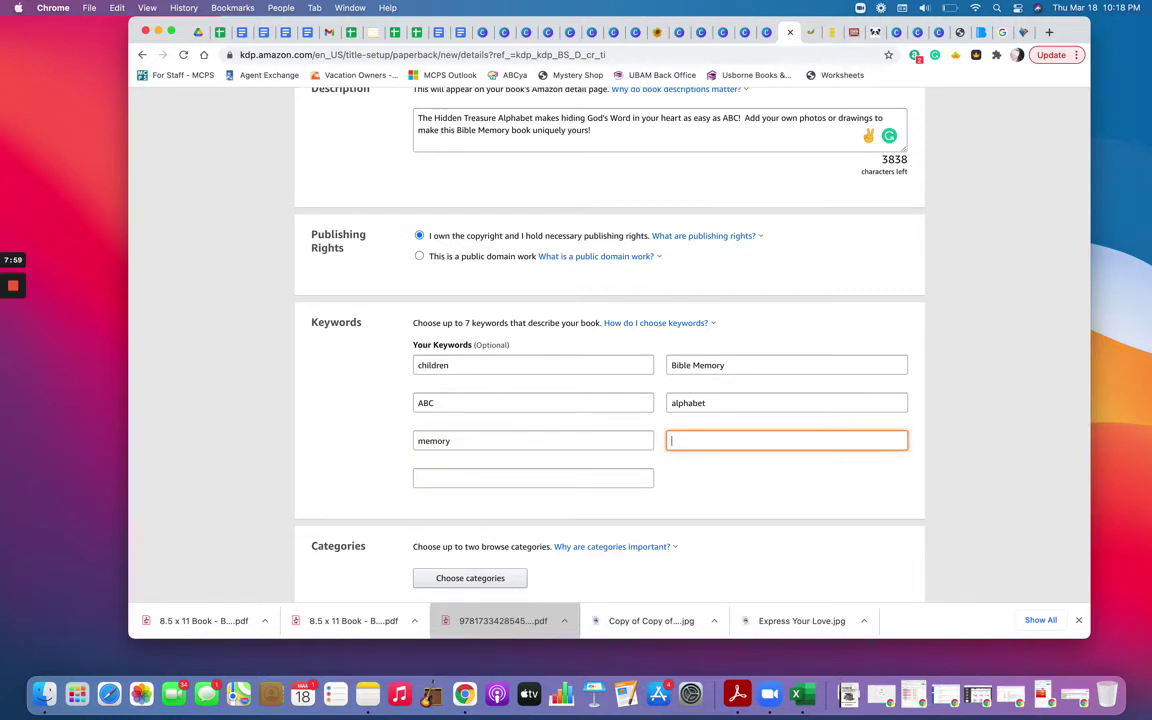
Step: Choose Juvenile Nonfiction > Christian > Christian > General as the book's first browse category
{"action": "scroll", "coordinate": [297, 288], "scroll_direction": "down", "scroll_amount": 5}
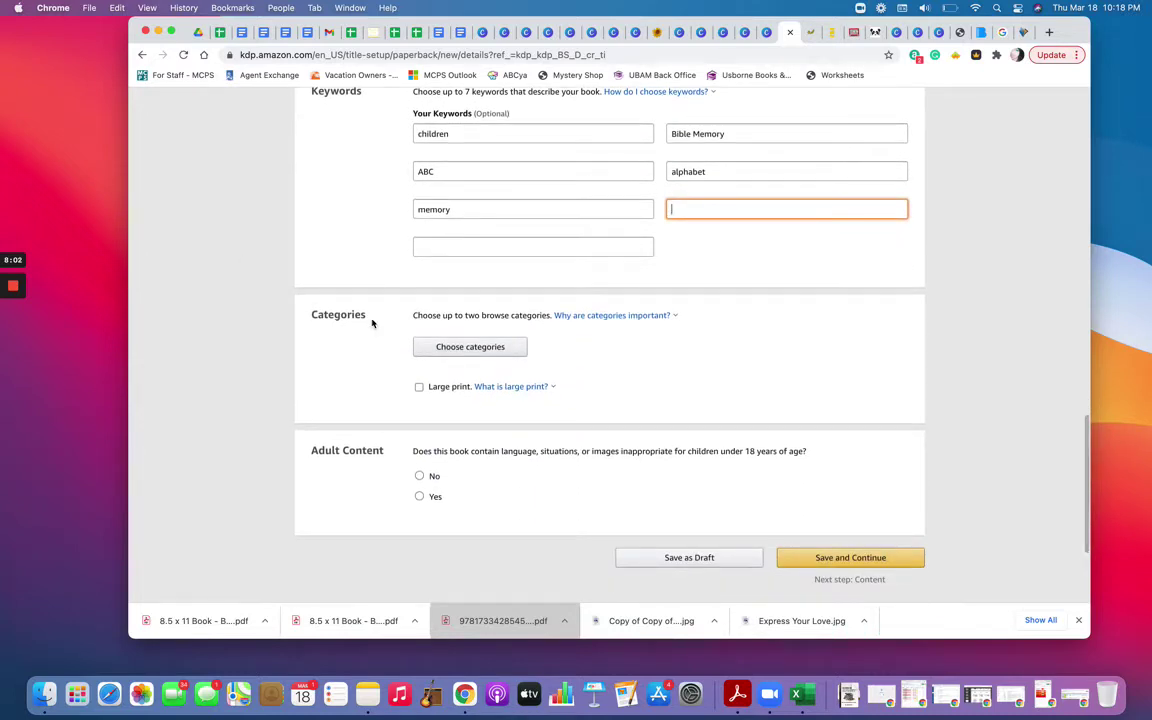
{"action": "left_click", "coordinate": [463, 357]}
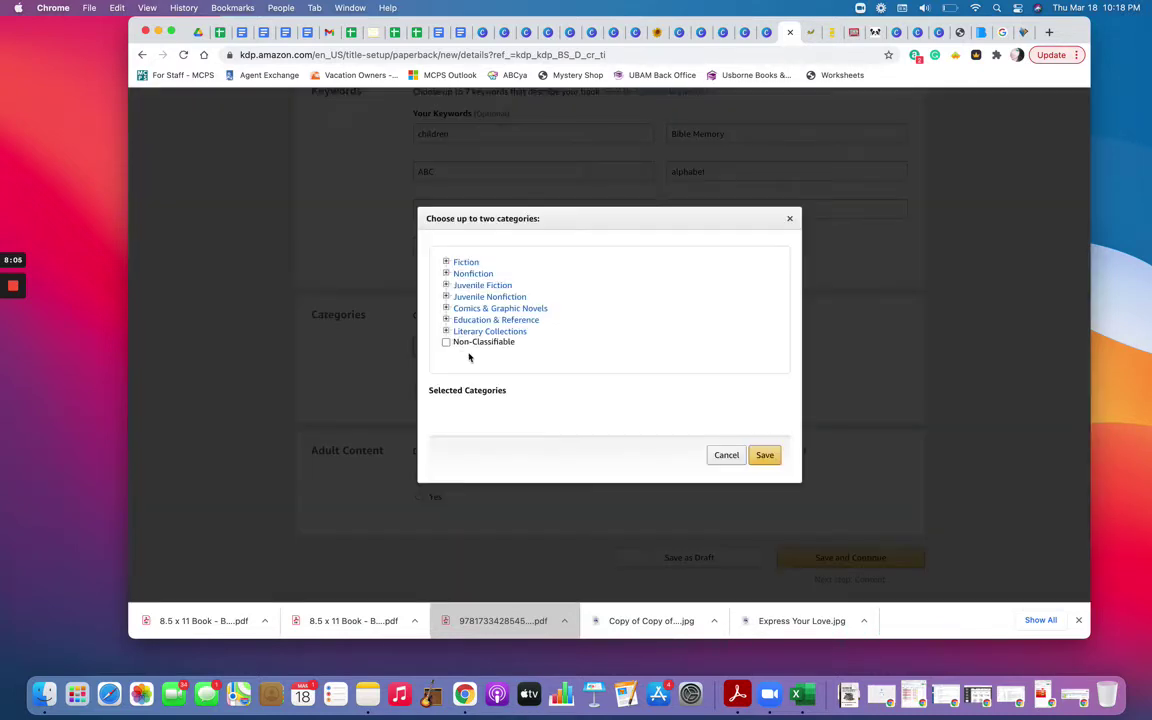
{"action": "left_click", "coordinate": [446, 296]}
{"action": "scroll", "coordinate": [492, 333], "scroll_direction": "down", "scroll_amount": 5}
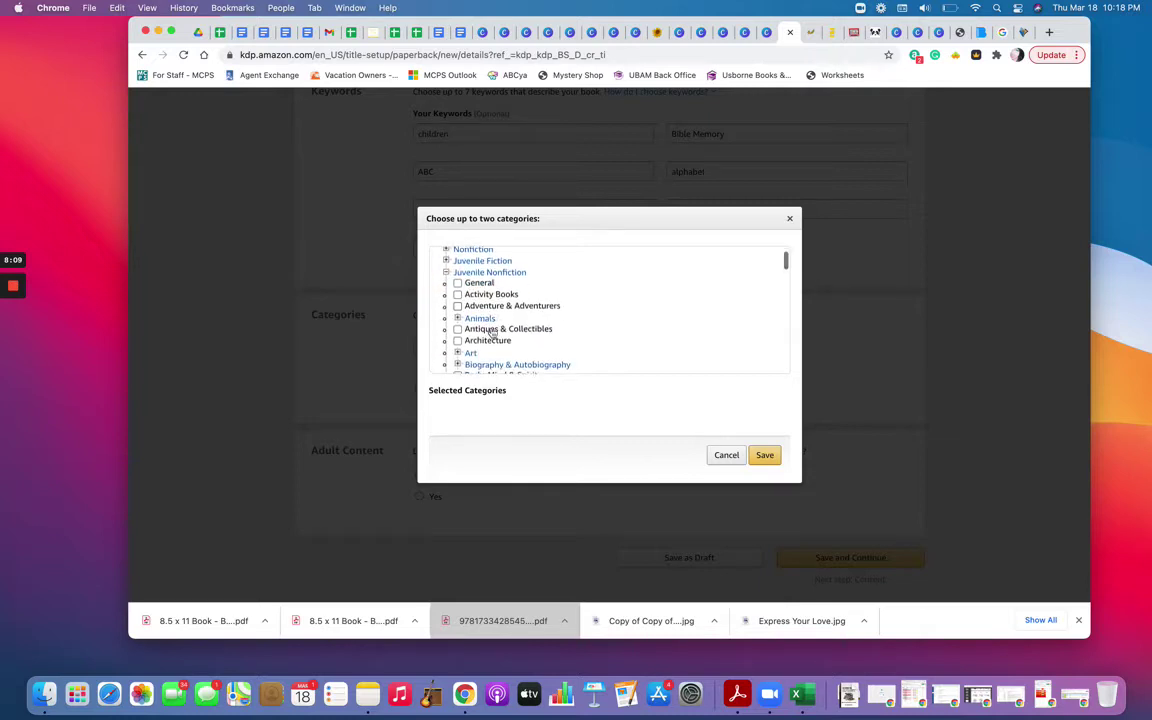
{"action": "scroll", "coordinate": [492, 333], "scroll_direction": "down", "scroll_amount": 3}
{"action": "scroll", "coordinate": [491, 351], "scroll_direction": "down", "scroll_amount": 4}
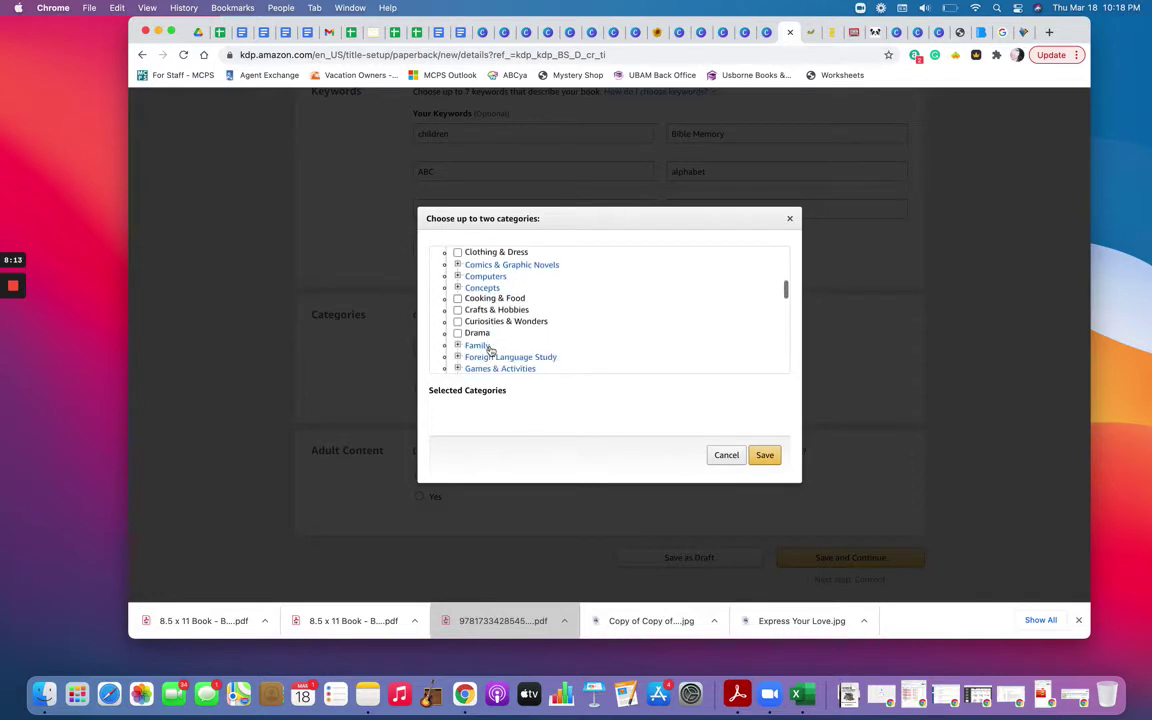
{"action": "scroll", "coordinate": [491, 351], "scroll_direction": "down", "scroll_amount": 3}
{"action": "scroll", "coordinate": [491, 351], "scroll_direction": "down", "scroll_amount": 5}
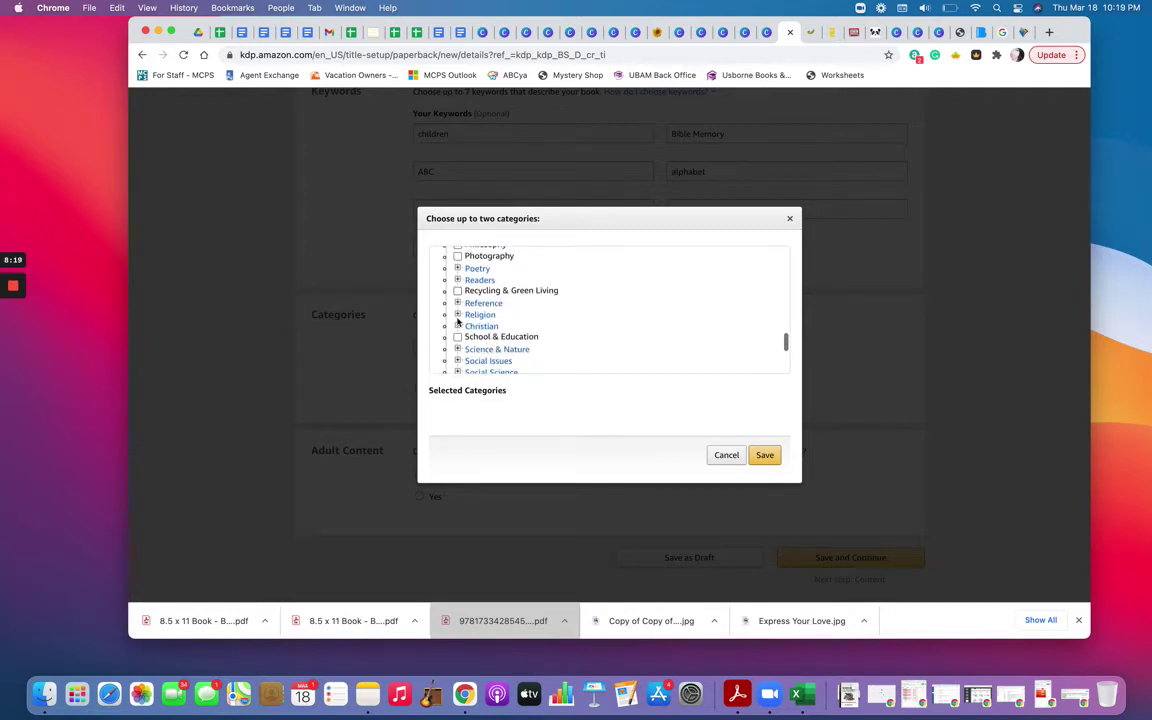
{"action": "left_click", "coordinate": [476, 329]}
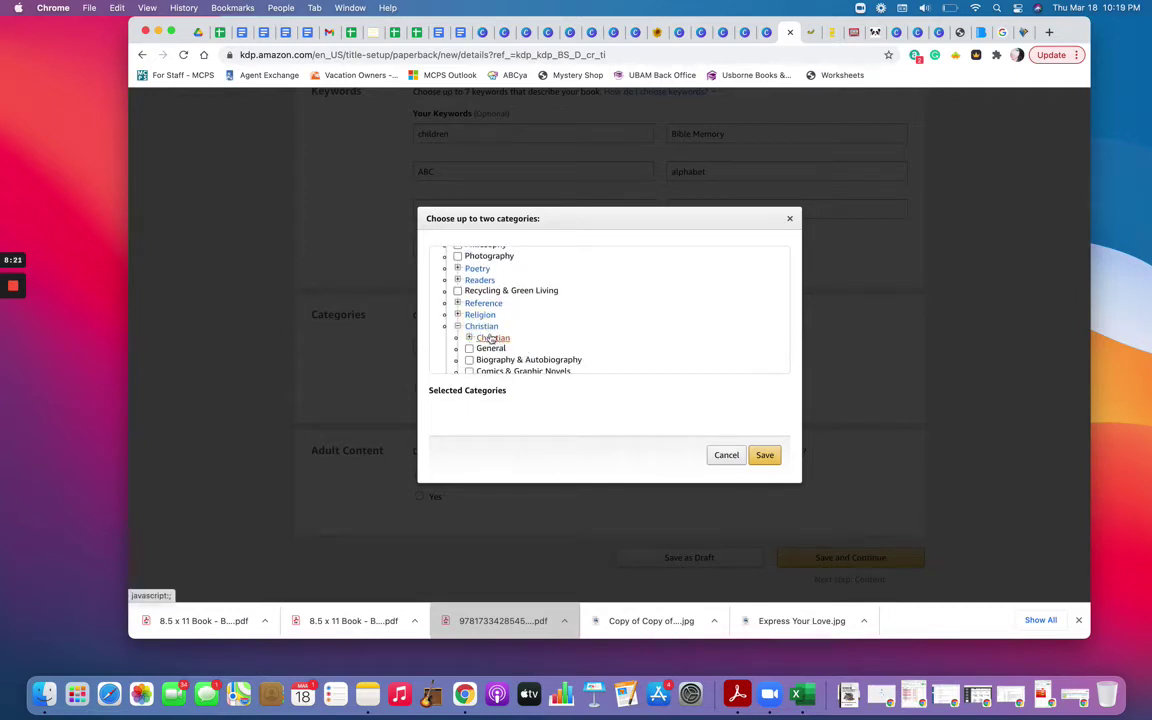
{"action": "left_click", "coordinate": [489, 340]}
{"action": "scroll", "coordinate": [478, 348], "scroll_direction": "down", "scroll_amount": 3}
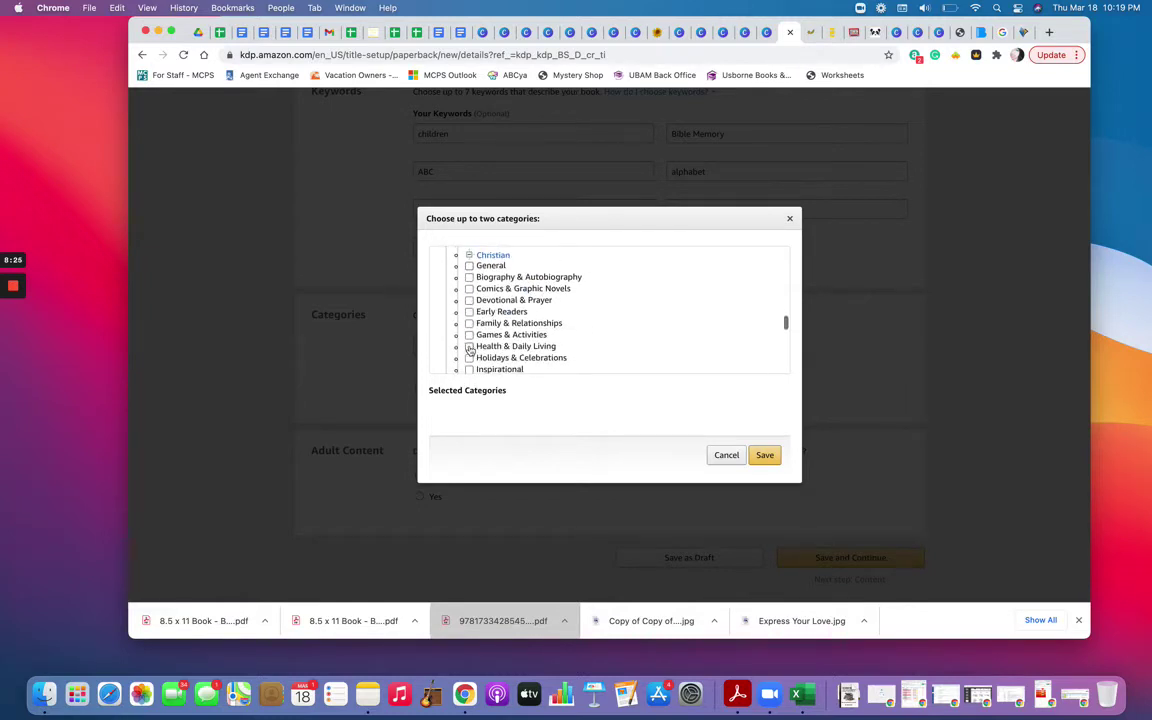
{"action": "left_click", "coordinate": [469, 267]}
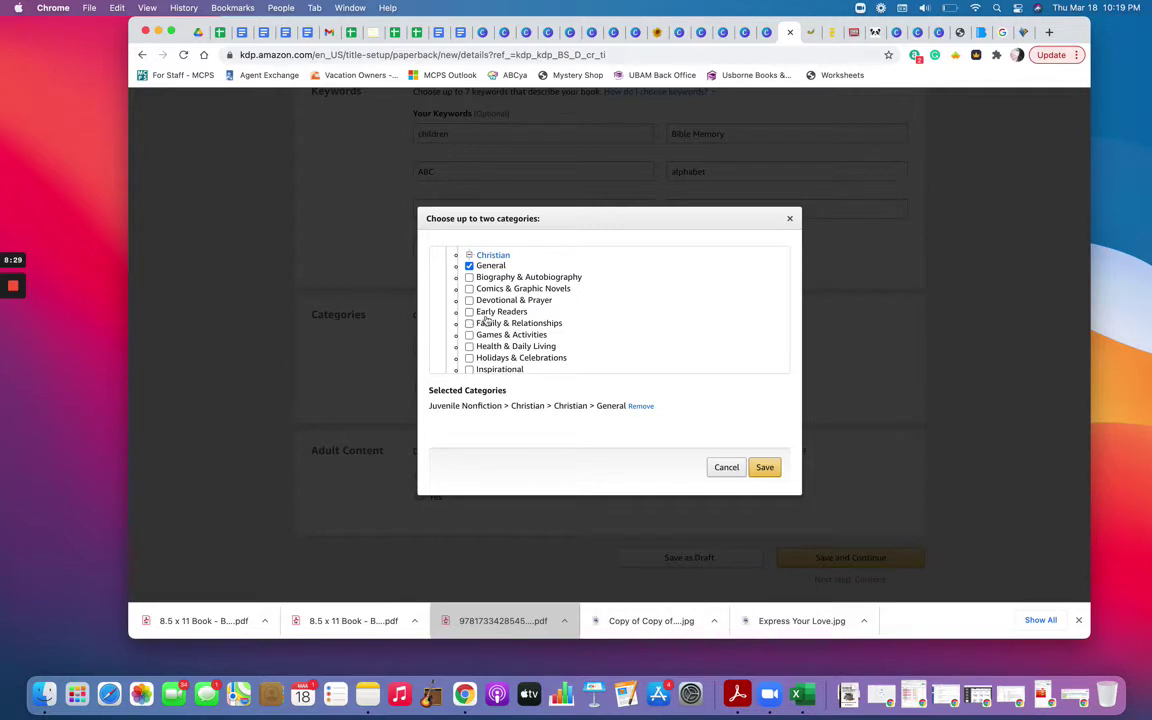
Step: Add Juvenile Nonfiction > Christian > Christian > Learning Concepts as the second category and save the category selection
{"action": "scroll", "coordinate": [485, 327], "scroll_direction": "down", "scroll_amount": 1}
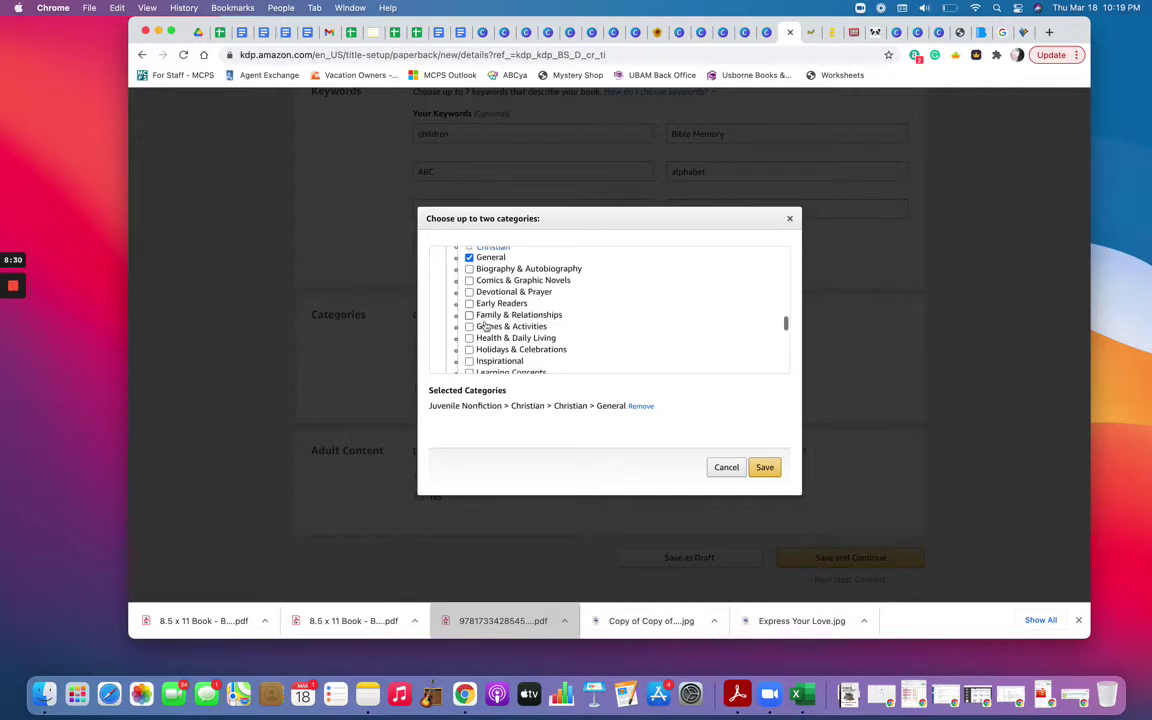
{"action": "scroll", "coordinate": [478, 317], "scroll_direction": "down", "scroll_amount": 5}
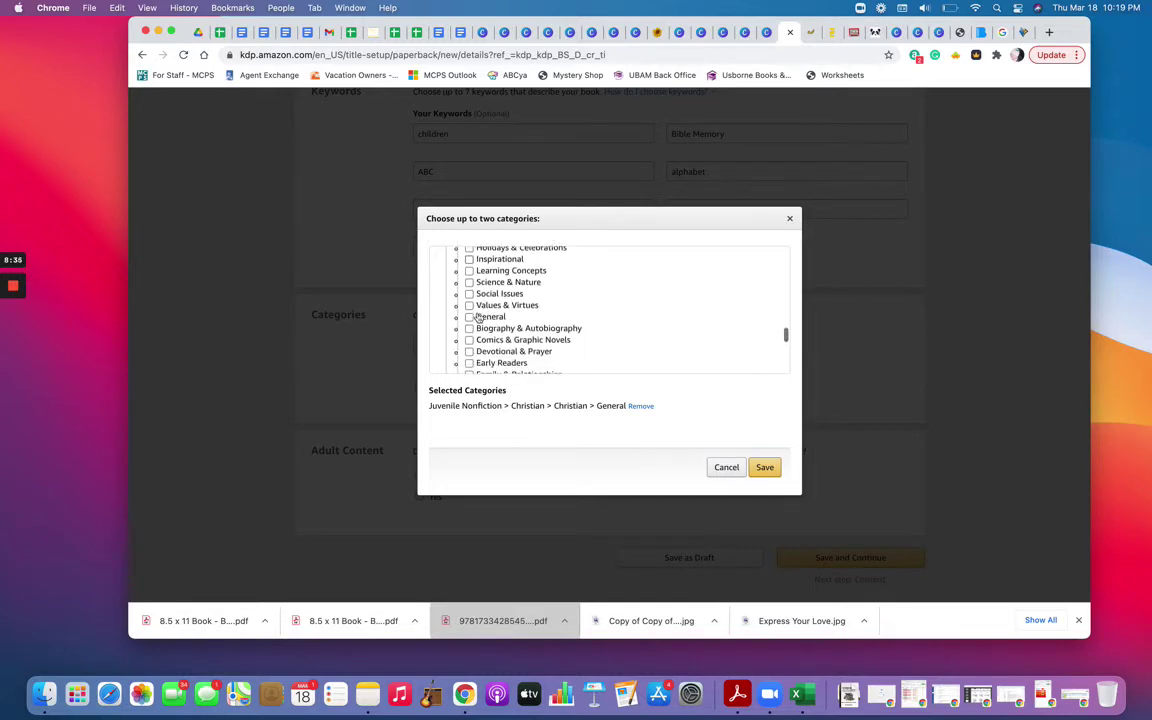
{"action": "scroll", "coordinate": [478, 317], "scroll_direction": "down", "scroll_amount": 3}
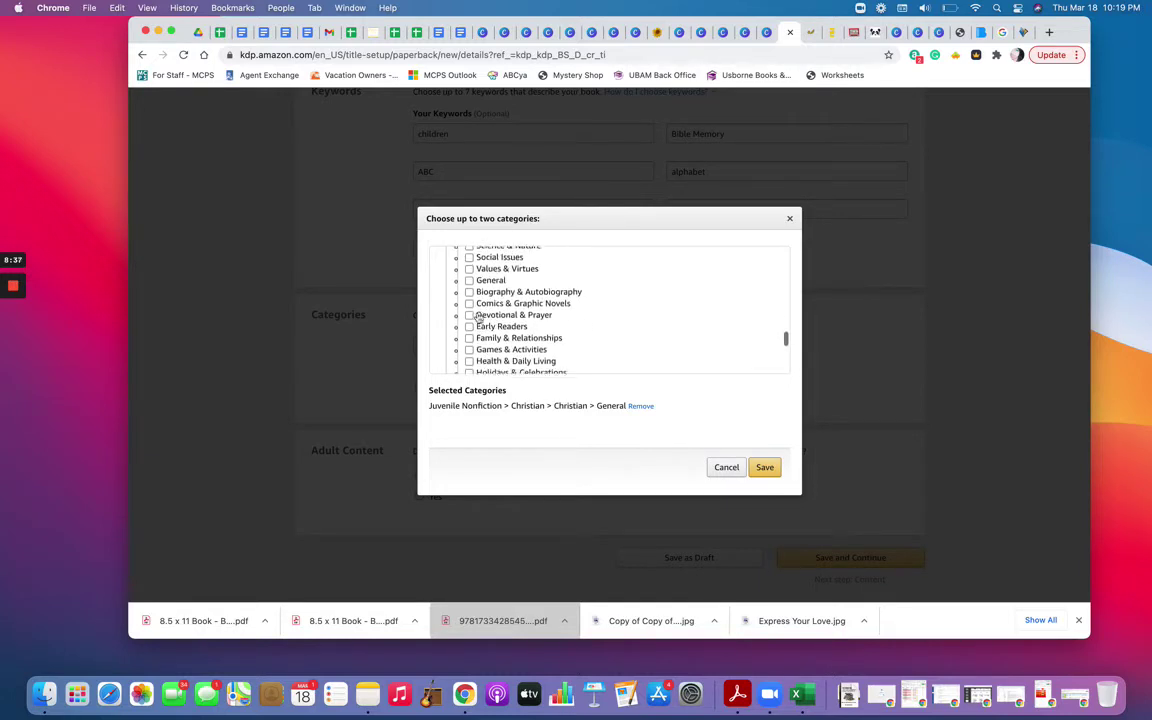
{"action": "scroll", "coordinate": [478, 317], "scroll_direction": "up", "scroll_amount": 5}
{"action": "scroll", "coordinate": [478, 317], "scroll_direction": "up", "scroll_amount": 5}
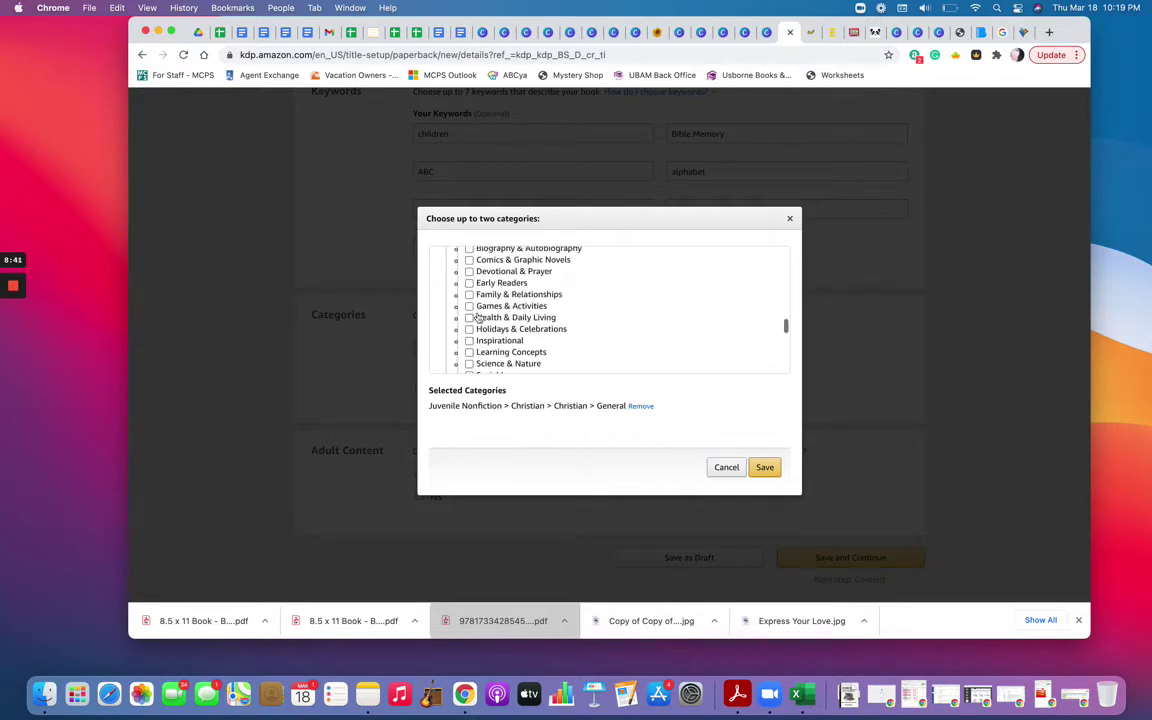
{"action": "scroll", "coordinate": [478, 317], "scroll_direction": "down", "scroll_amount": 1}
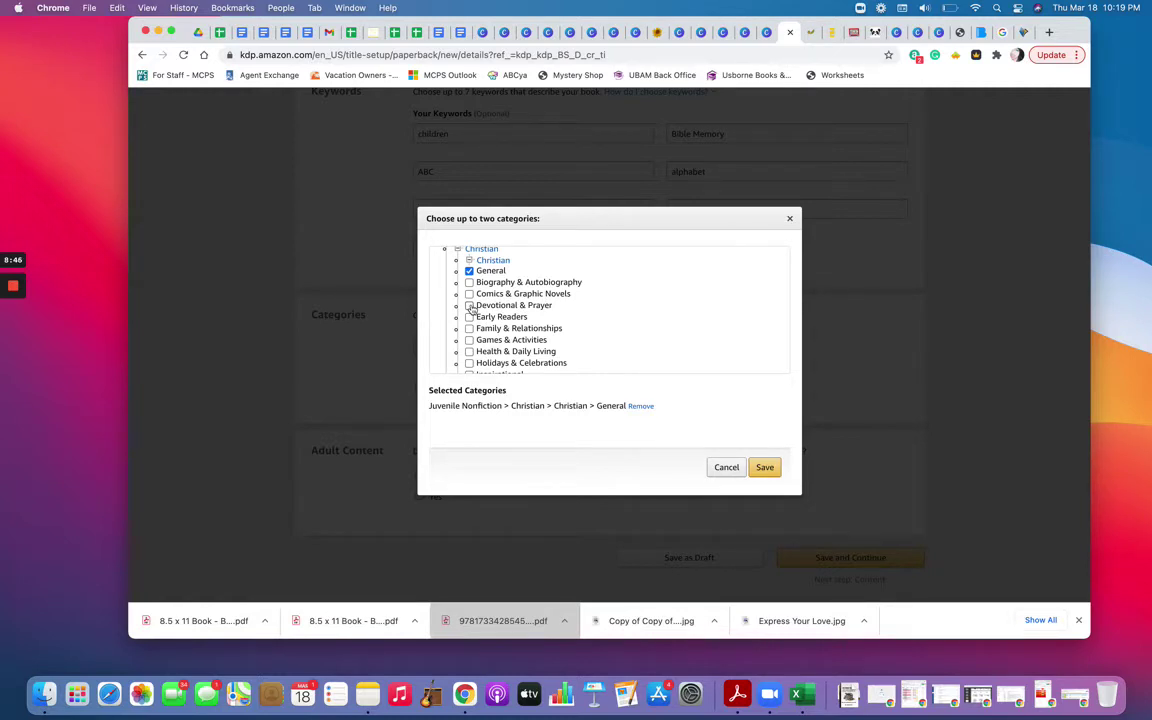
{"action": "scroll", "coordinate": [471, 317], "scroll_direction": "down", "scroll_amount": 5}
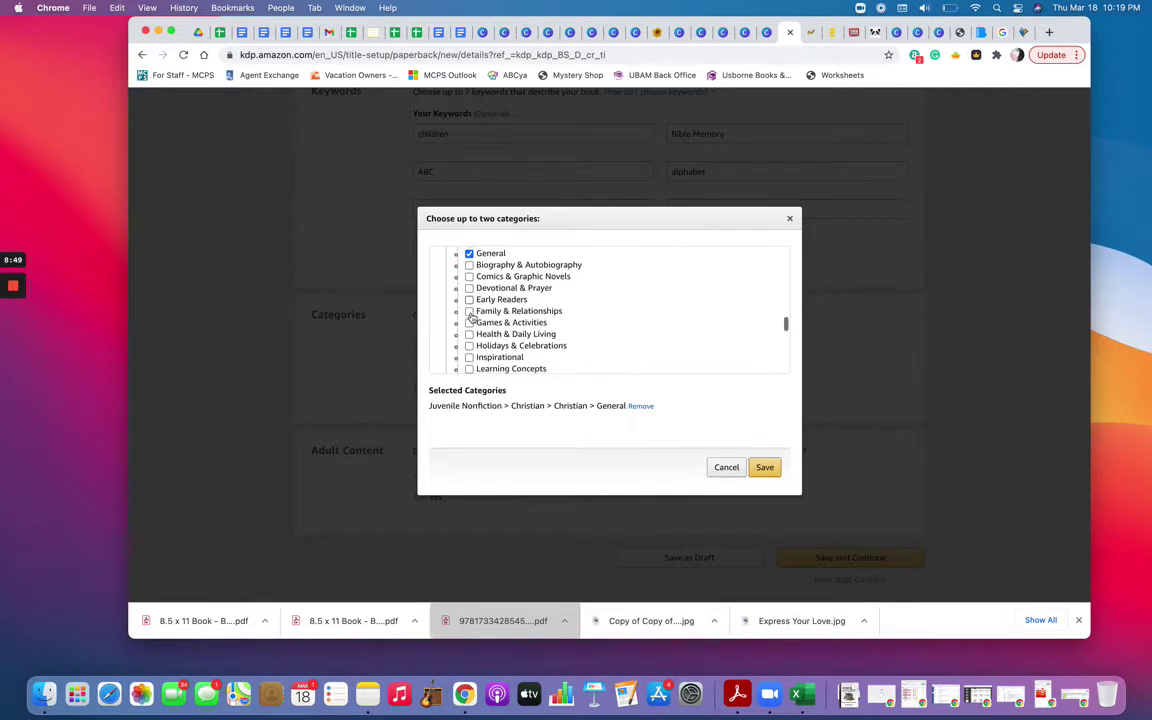
{"action": "scroll", "coordinate": [478, 333], "scroll_direction": "down", "scroll_amount": 5}
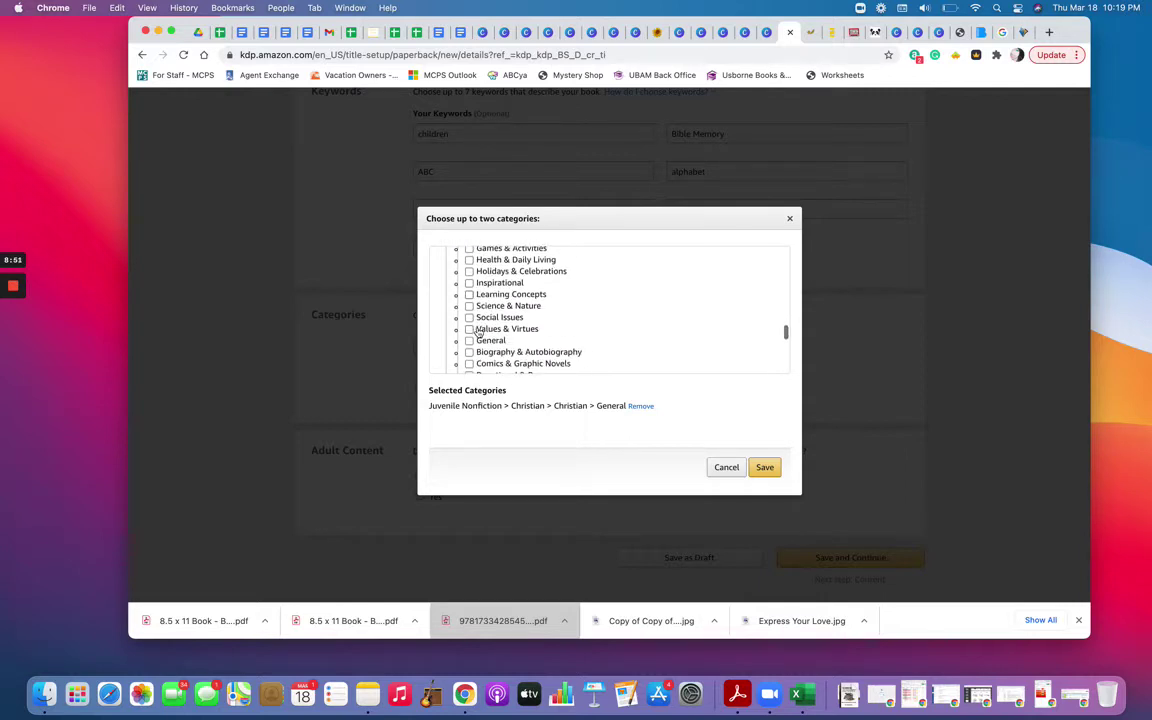
{"action": "left_click", "coordinate": [470, 262]}
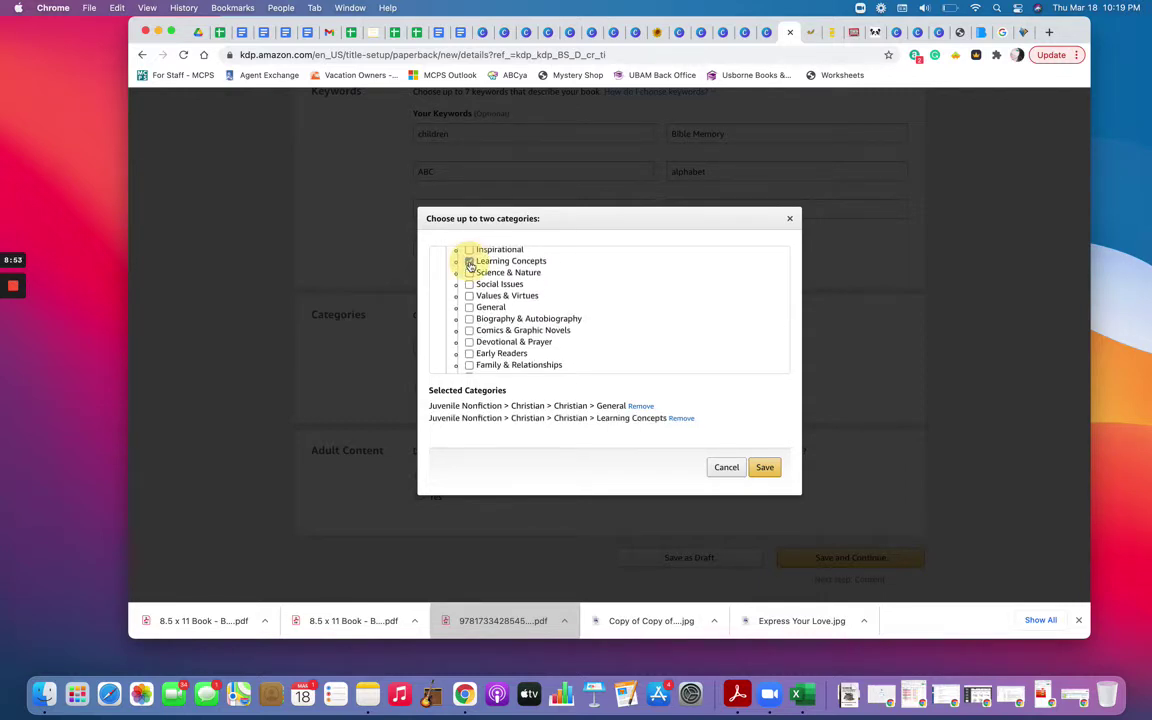
{"action": "scroll", "coordinate": [627, 347], "scroll_direction": "down", "scroll_amount": 10}
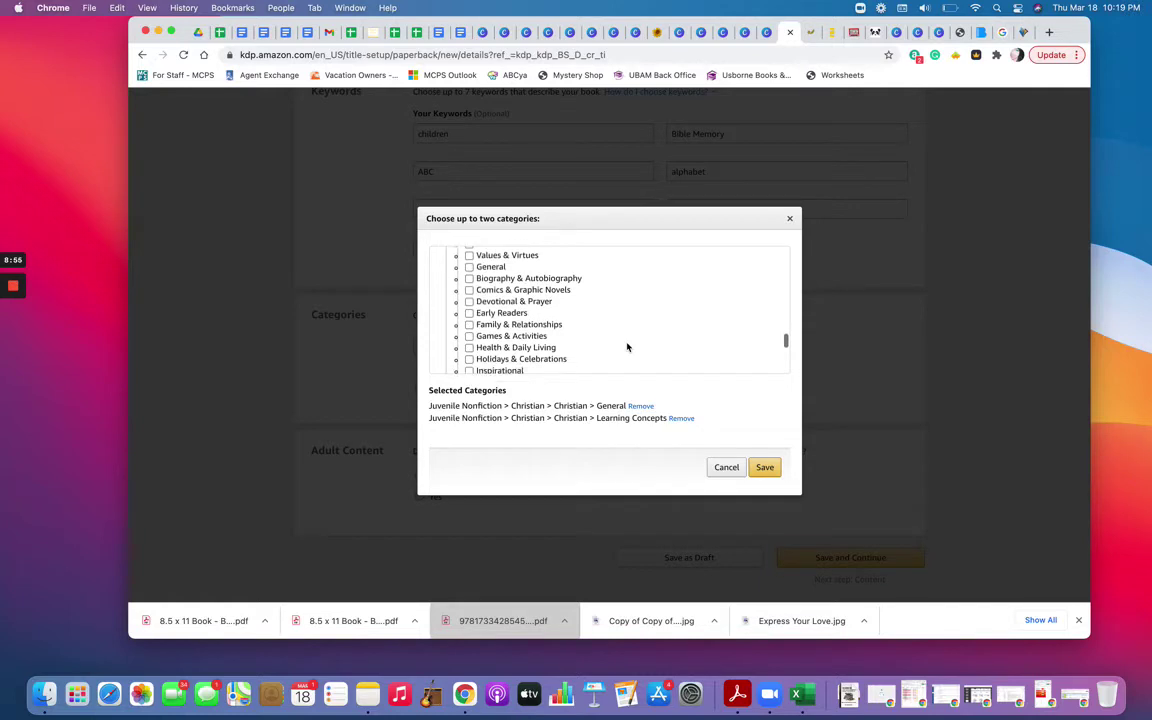
{"action": "scroll", "coordinate": [627, 347], "scroll_direction": "down", "scroll_amount": 7}
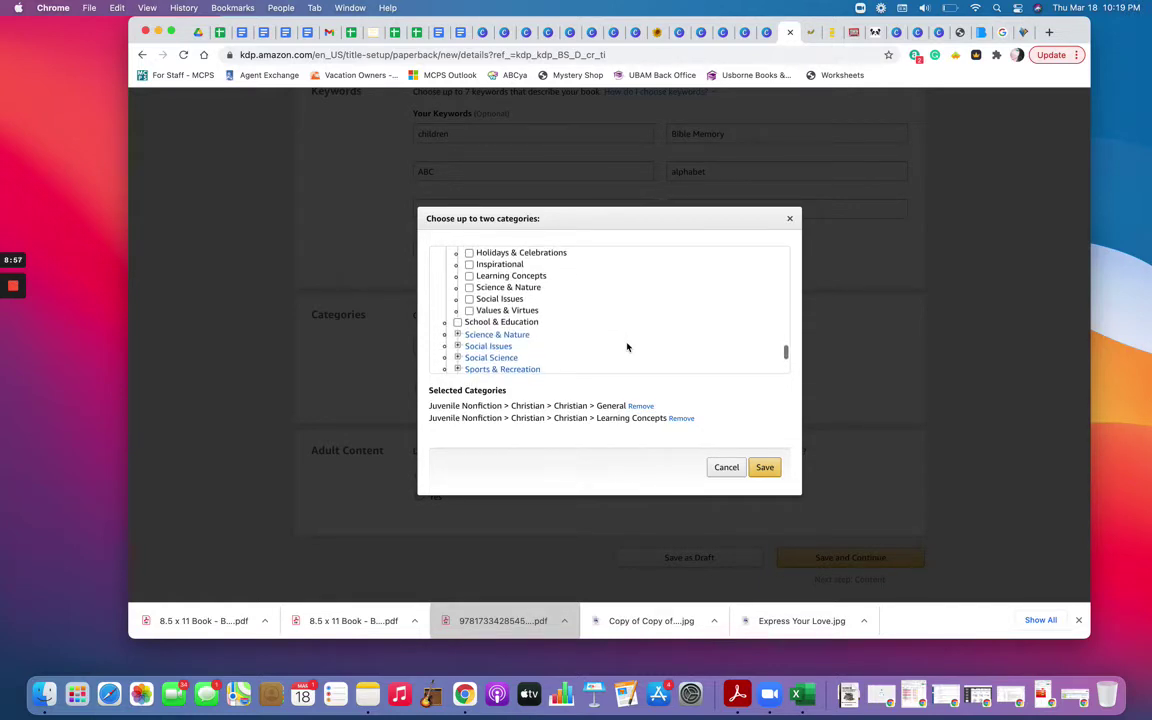
{"action": "scroll", "coordinate": [627, 347], "scroll_direction": "down", "scroll_amount": 1}
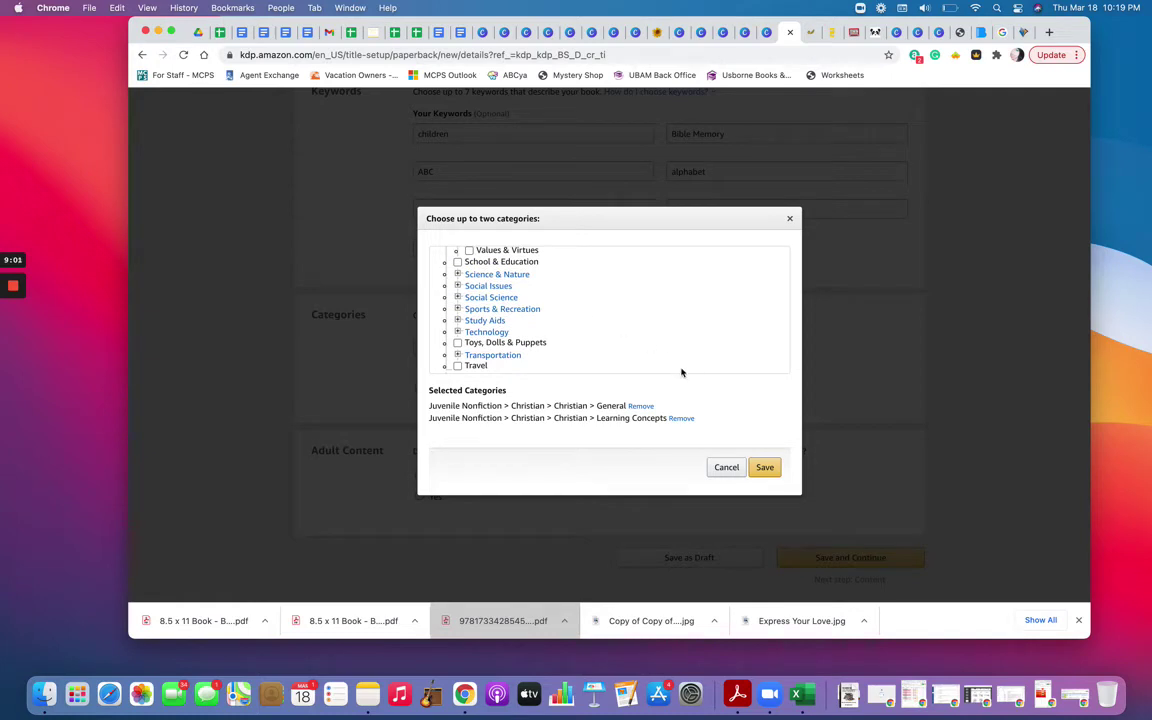
{"action": "left_click", "coordinate": [764, 468]}
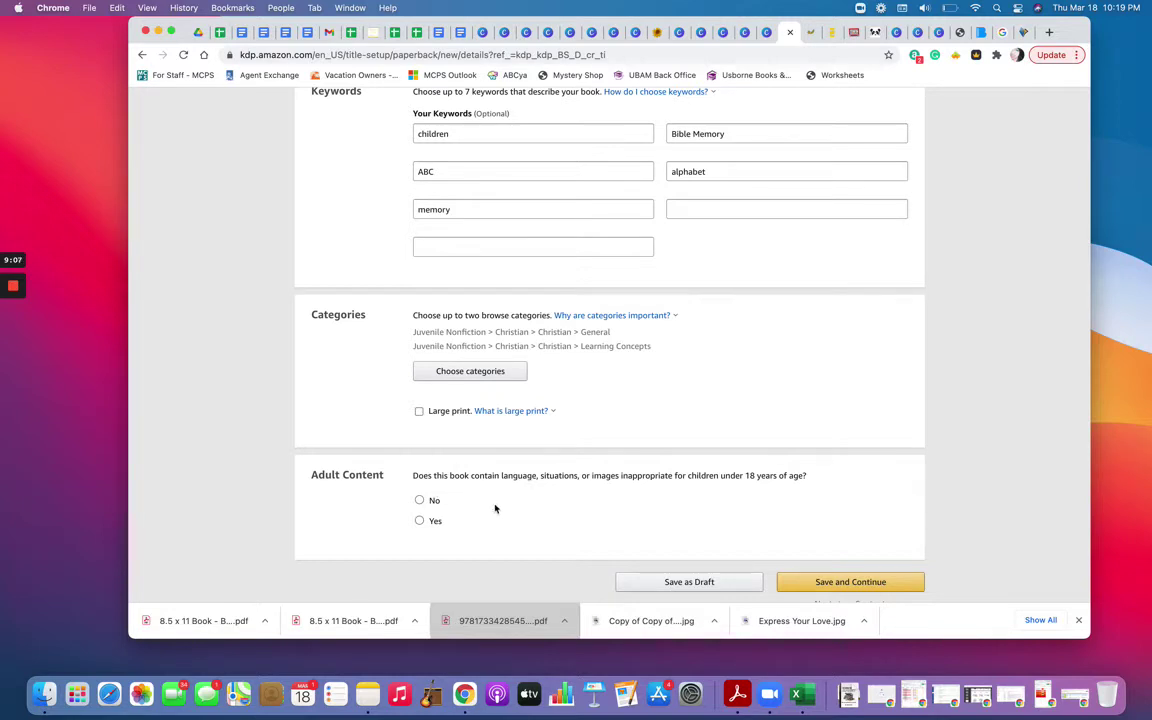
Step: Answer No to the adult content question and save the paperback details to continue to the content stage
{"action": "left_click", "coordinate": [420, 501]}
{"action": "left_click", "coordinate": [838, 586]}
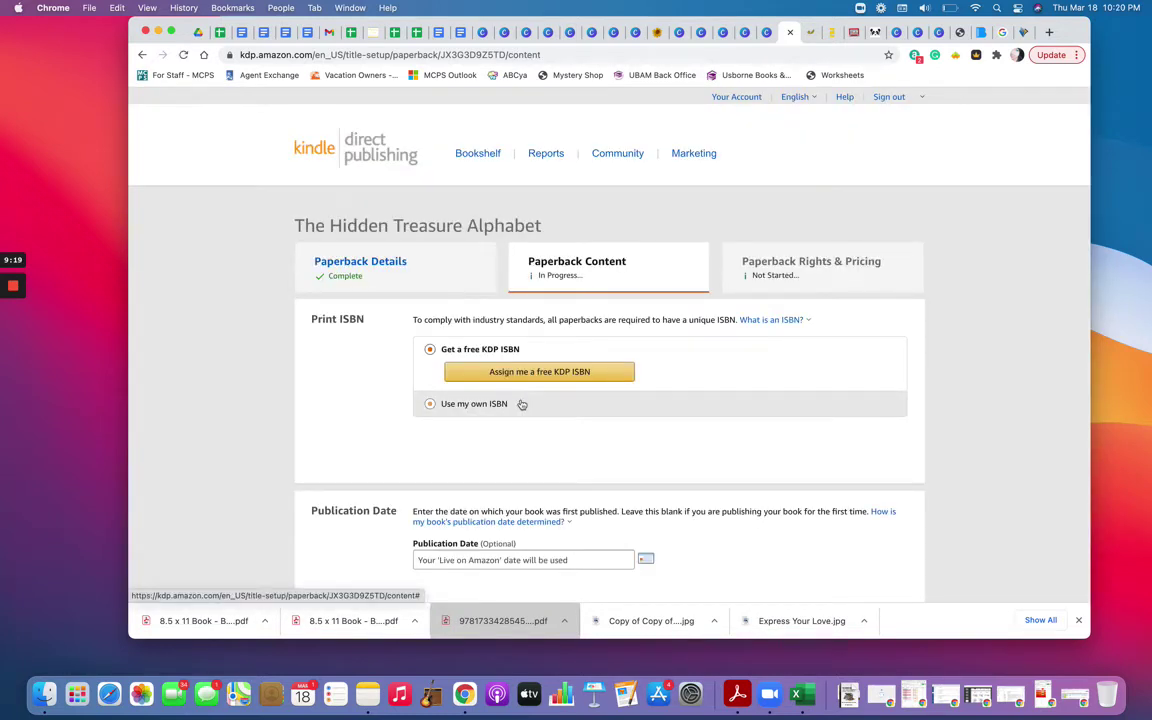
{"action": "left_click", "coordinate": [430, 403]}
{"action": "left_click", "coordinate": [479, 411]}
{"action": "key", "text": "super+v"}
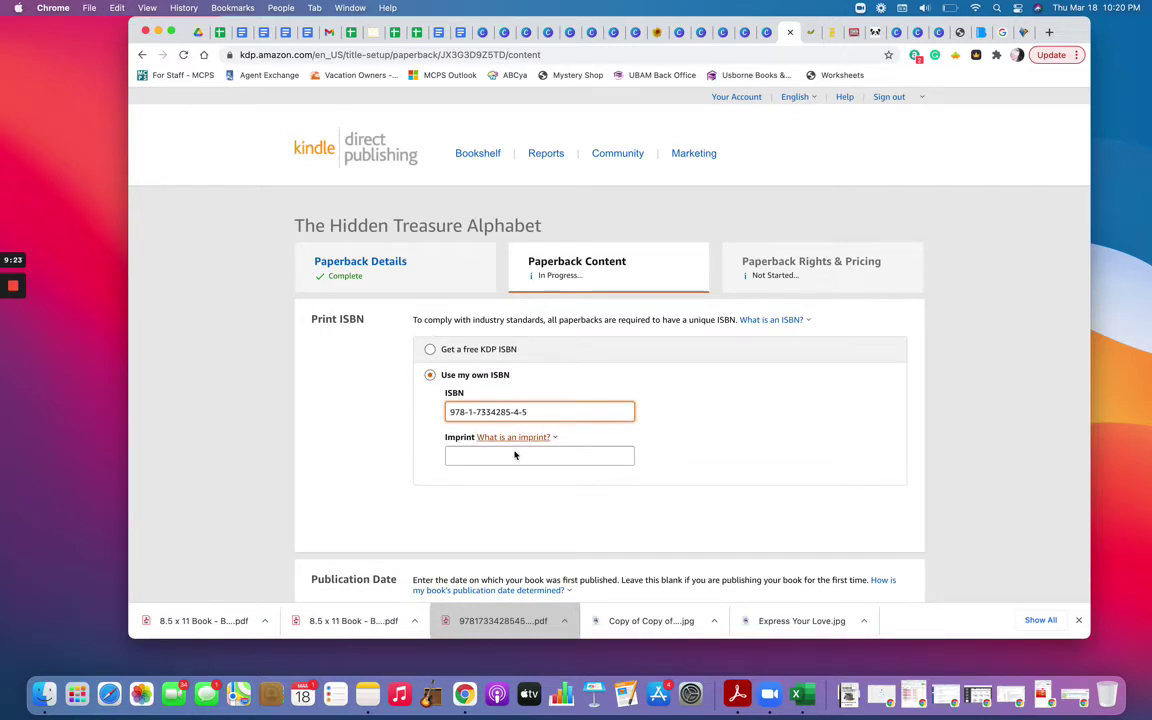
Step: Consult the explanation of what an imprint is and enter Bowker as the ISBN's imprint
{"action": "left_click", "coordinate": [513, 437]}
{"action": "left_click", "coordinate": [650, 378]}
{"action": "left_click", "coordinate": [583, 461]}
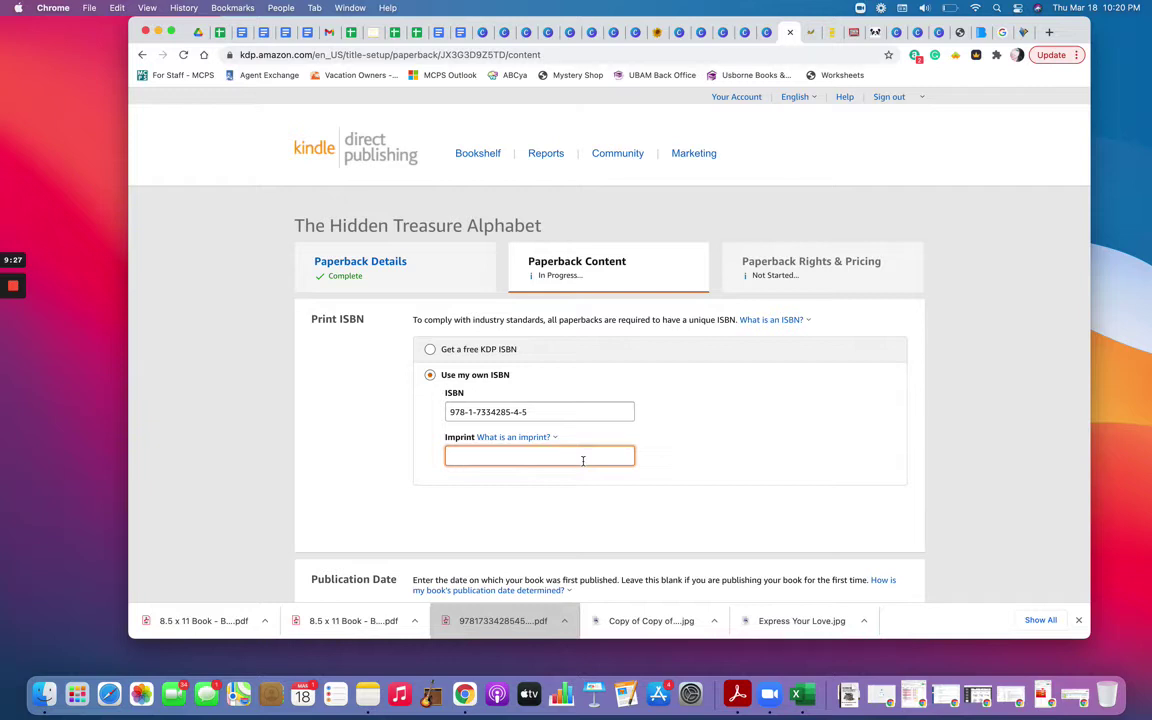
{"action": "type", "text": "Bowker"}
{"action": "left_click", "coordinate": [542, 438]}
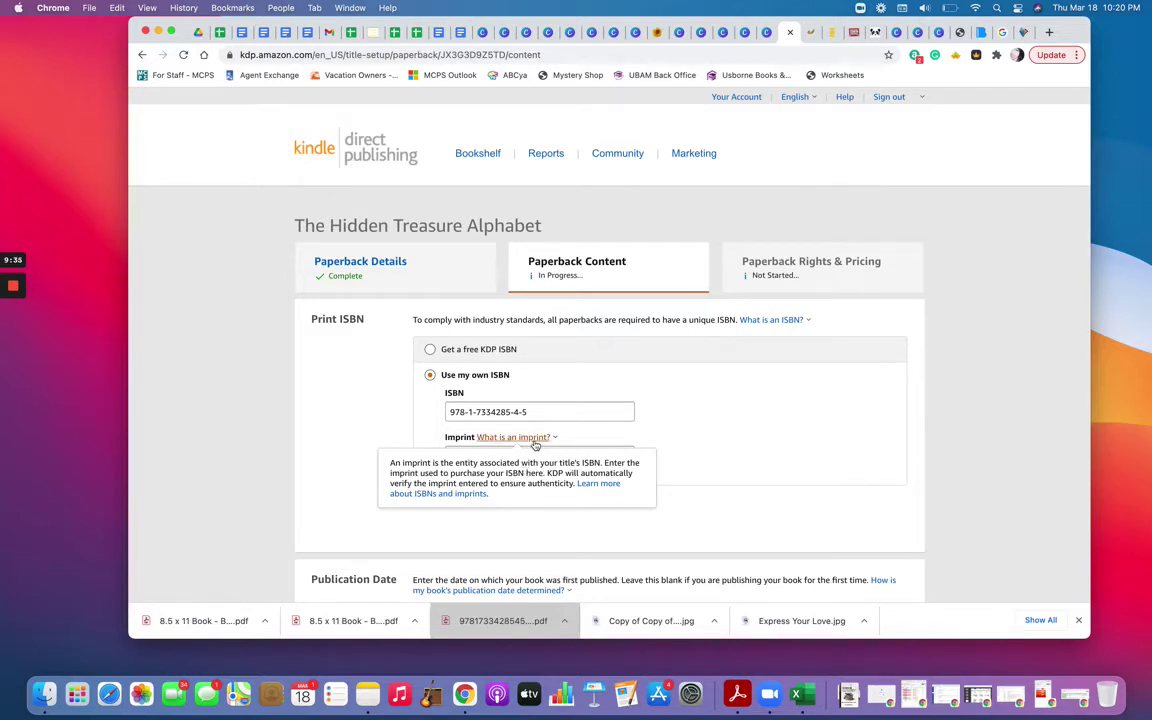
{"action": "left_click", "coordinate": [750, 437]}
{"action": "scroll", "coordinate": [750, 437], "scroll_direction": "down", "scroll_amount": 5}
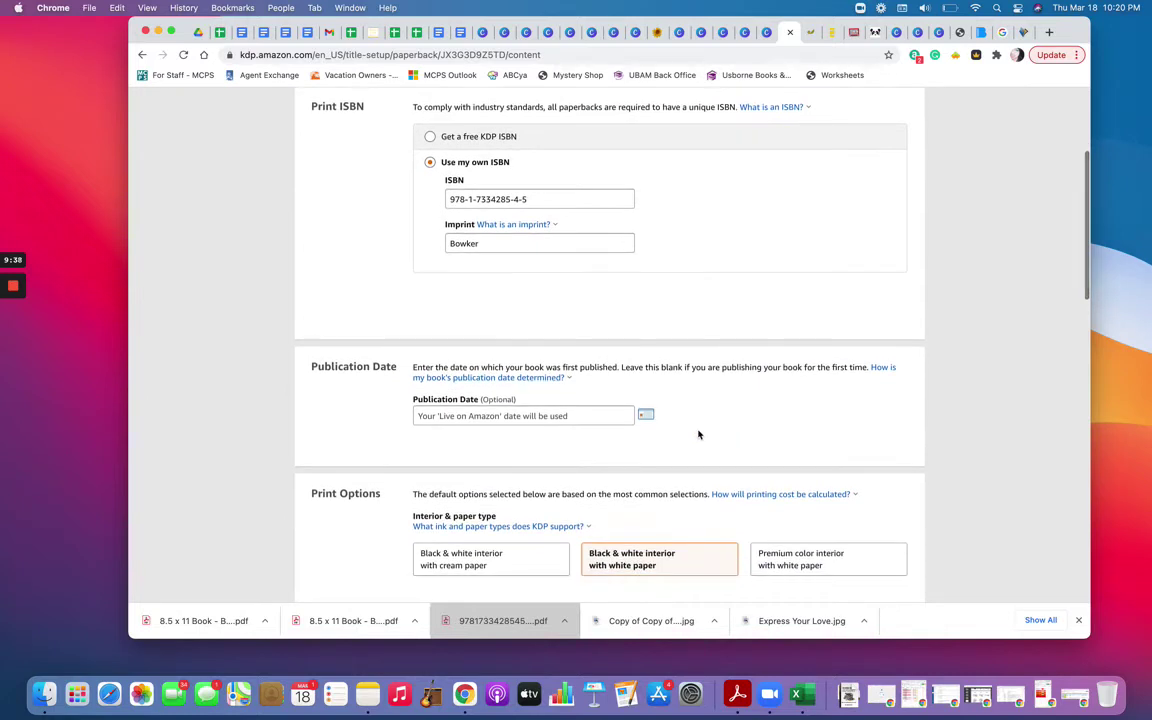
Step: Set the paperback's publication date to 03/19/2021
{"action": "left_click", "coordinate": [646, 414]}
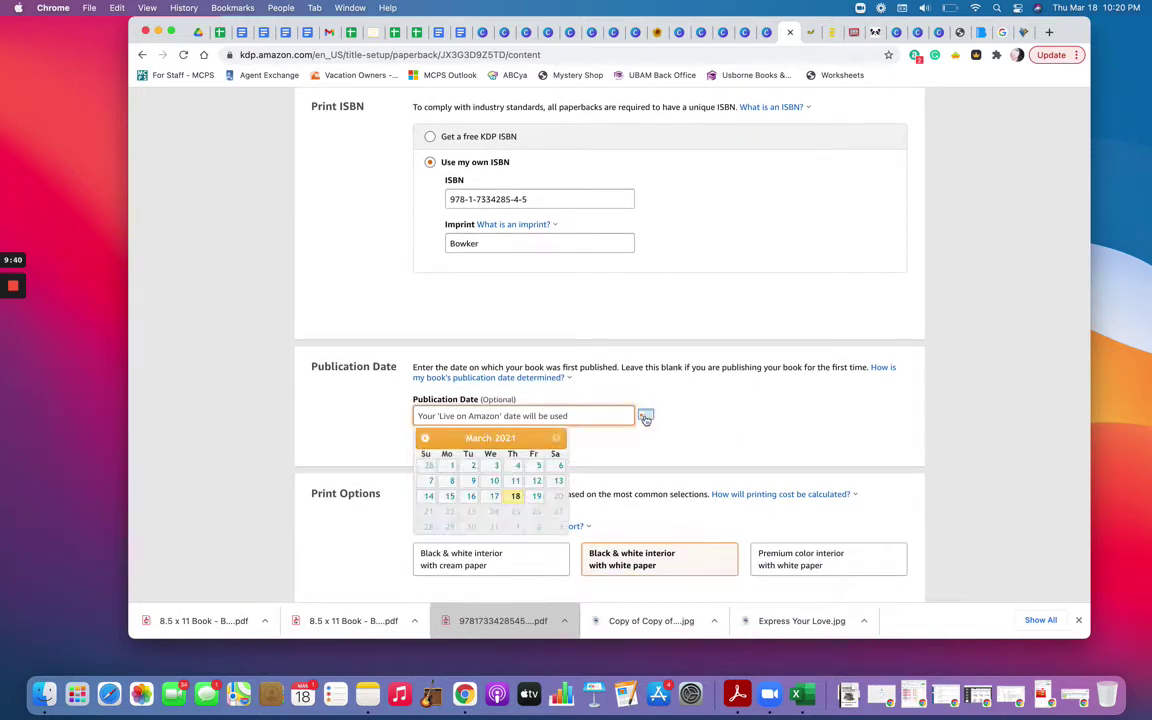
{"action": "left_click", "coordinate": [537, 497]}
{"action": "scroll", "coordinate": [744, 420], "scroll_direction": "down", "scroll_amount": 3}
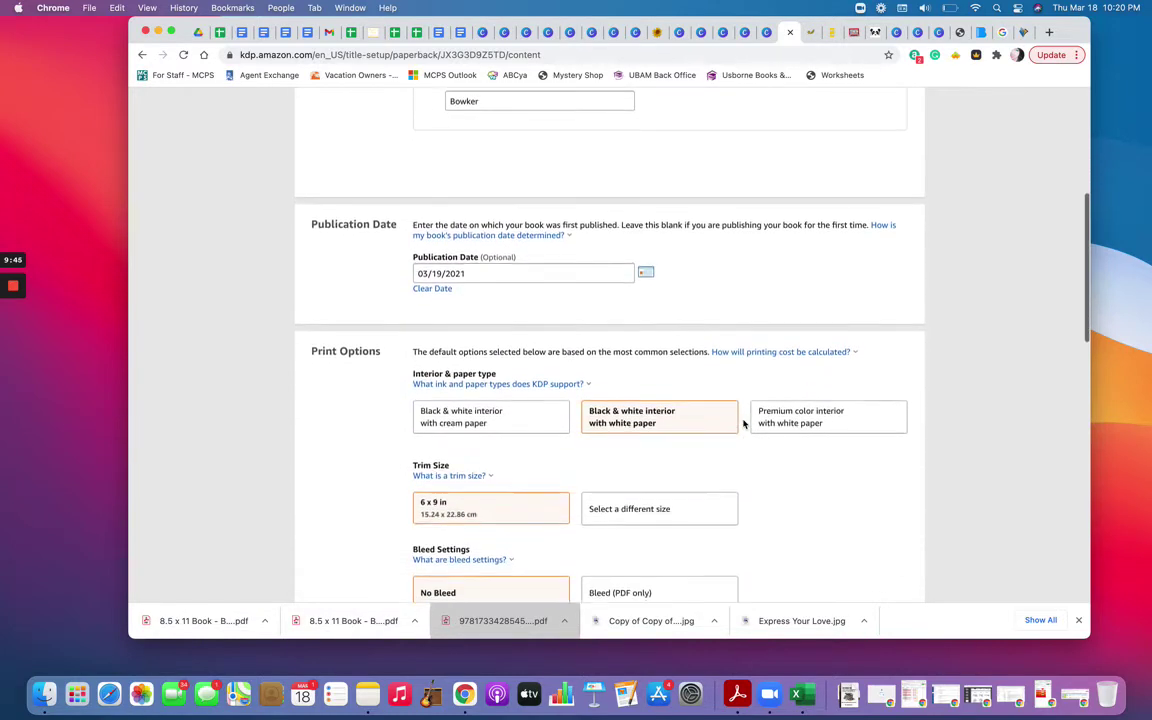
Step: Change the paperback's trim size to the standard 8.5 x 11 in option
{"action": "scroll", "coordinate": [650, 450], "scroll_direction": "down", "scroll_amount": 2}
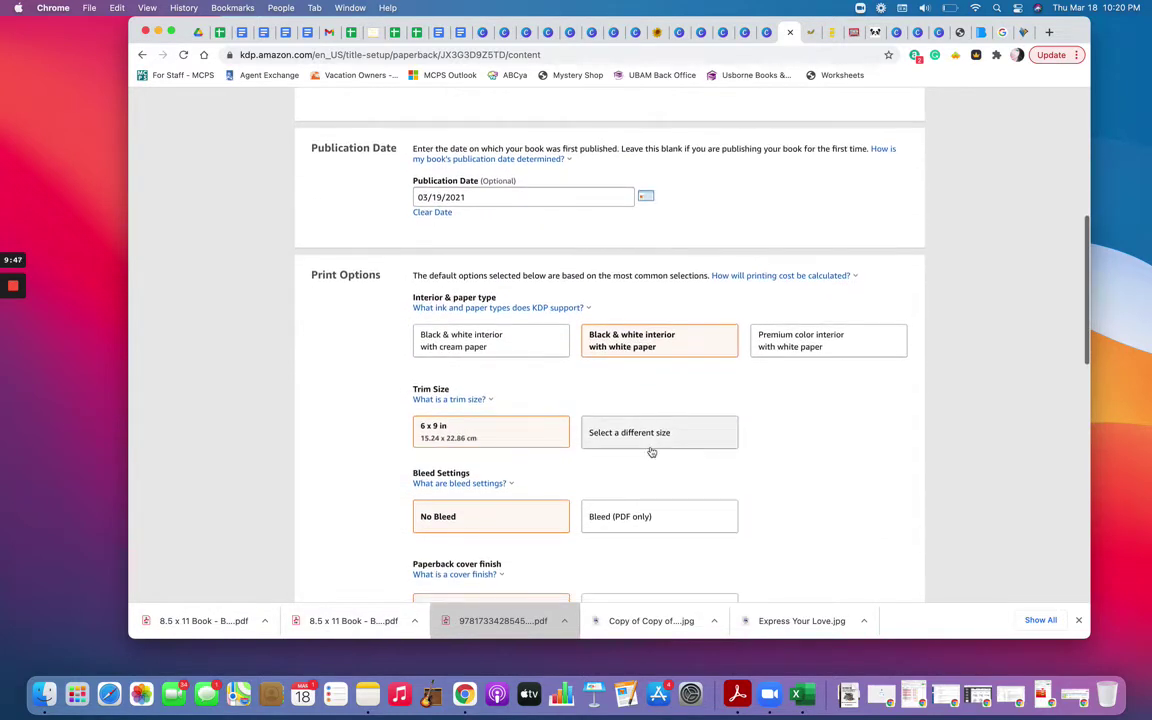
{"action": "scroll", "coordinate": [651, 452], "scroll_direction": "down", "scroll_amount": 1}
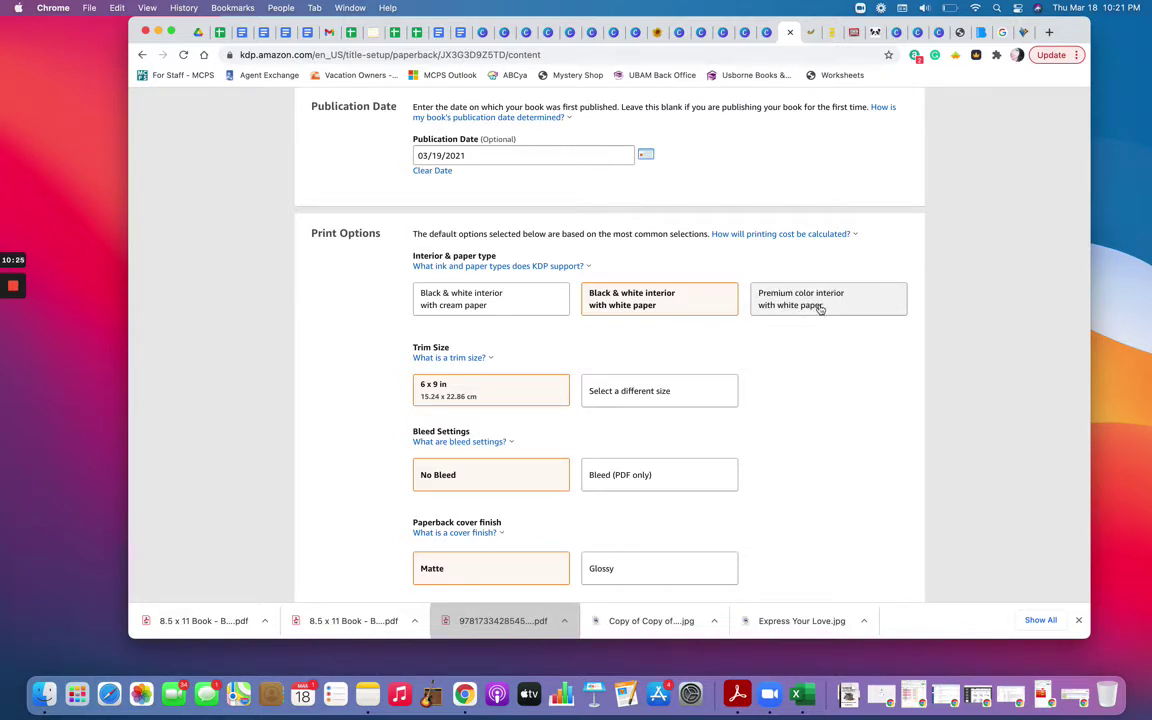
{"action": "left_click", "coordinate": [631, 393]}
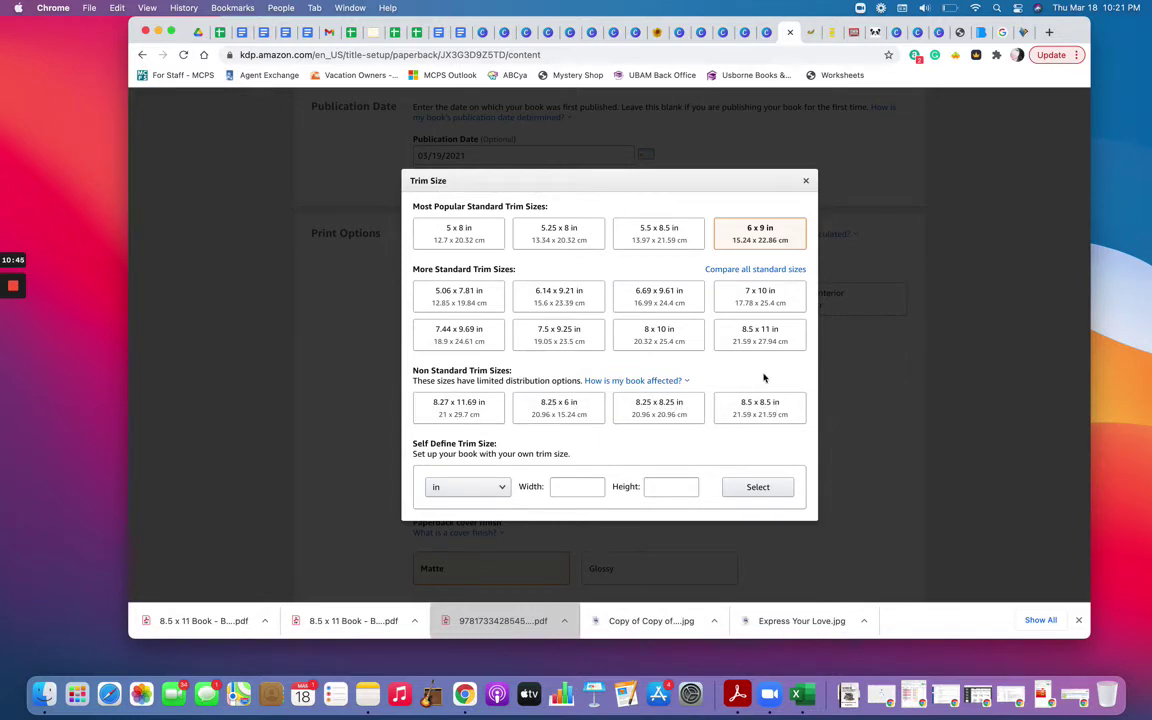
{"action": "mouse_move", "coordinate": [668, 385]}
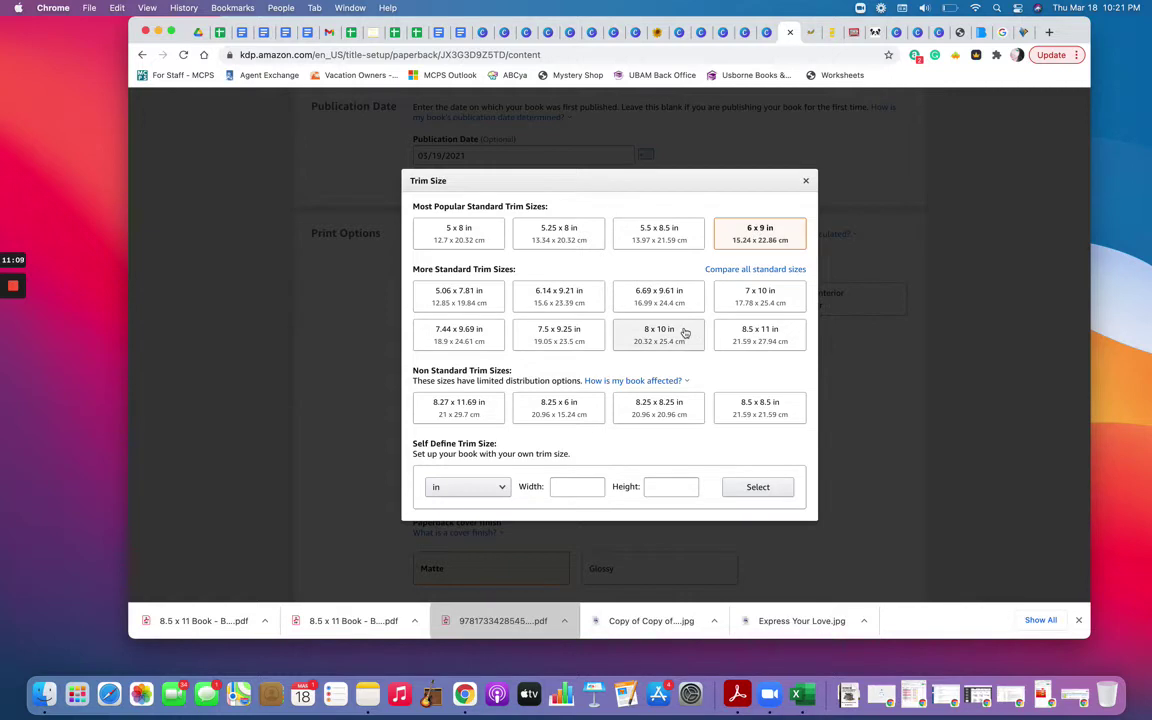
{"action": "left_click", "coordinate": [759, 338]}
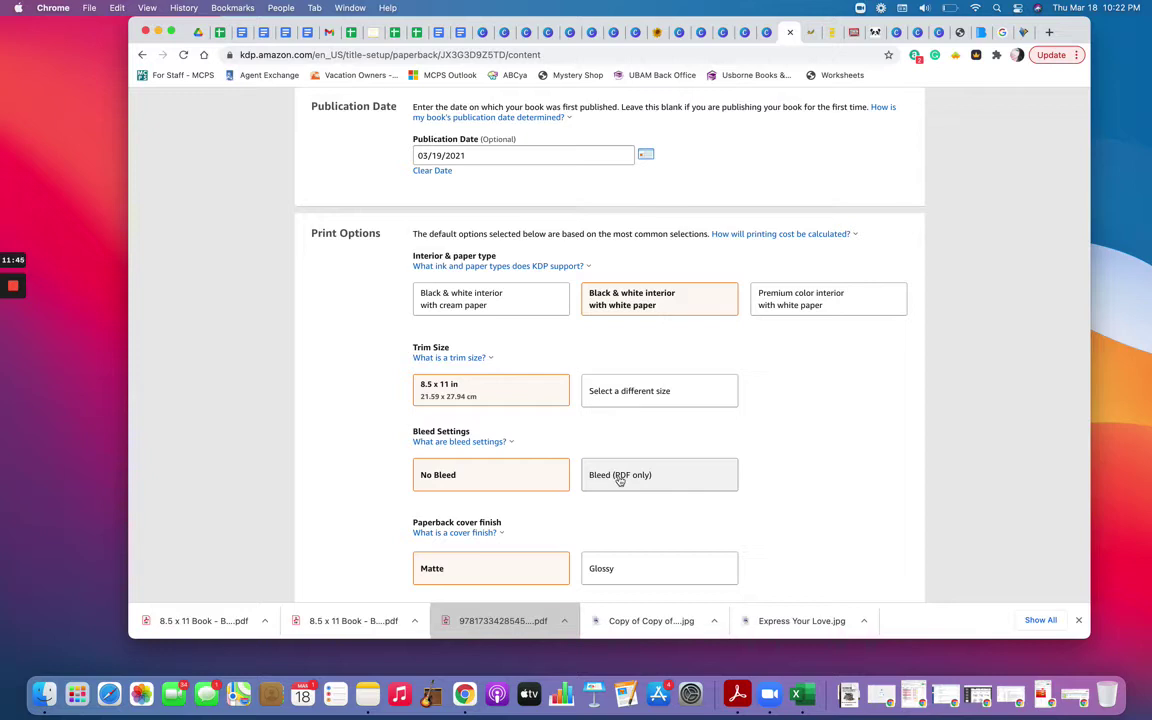
Step: Set the print options to Bleed (PDF only) and a Glossy paperback cover finish
{"action": "left_click", "coordinate": [620, 478]}
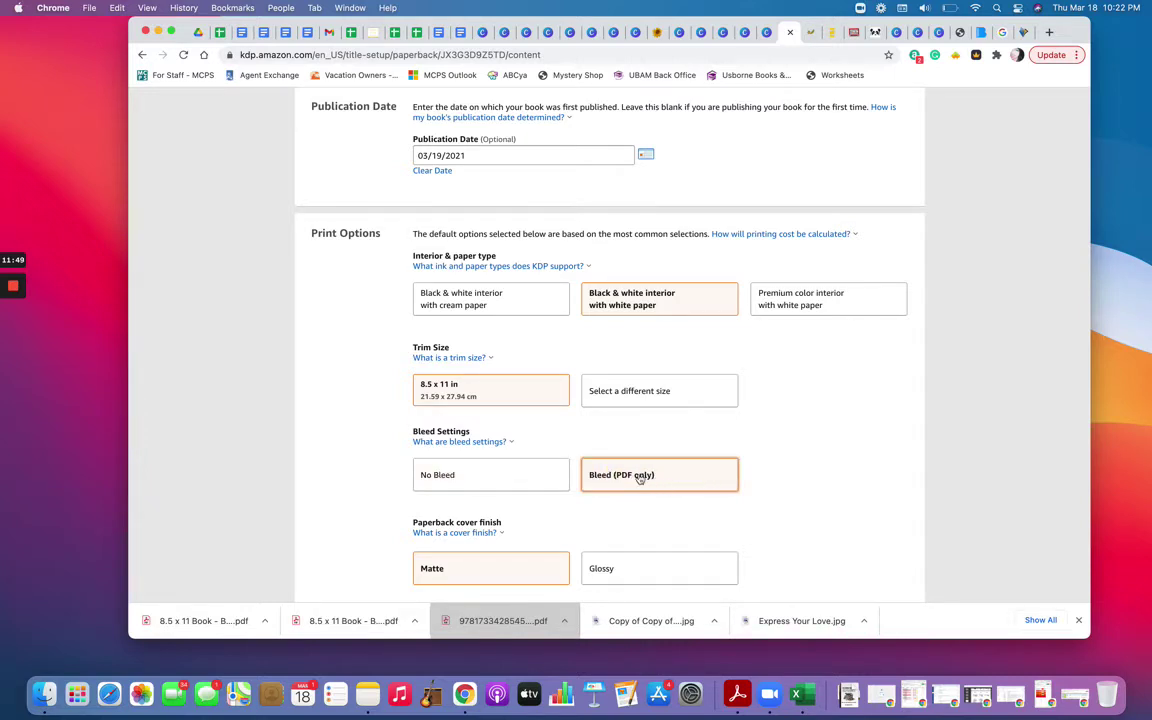
{"action": "scroll", "coordinate": [638, 478], "scroll_direction": "down", "scroll_amount": 3}
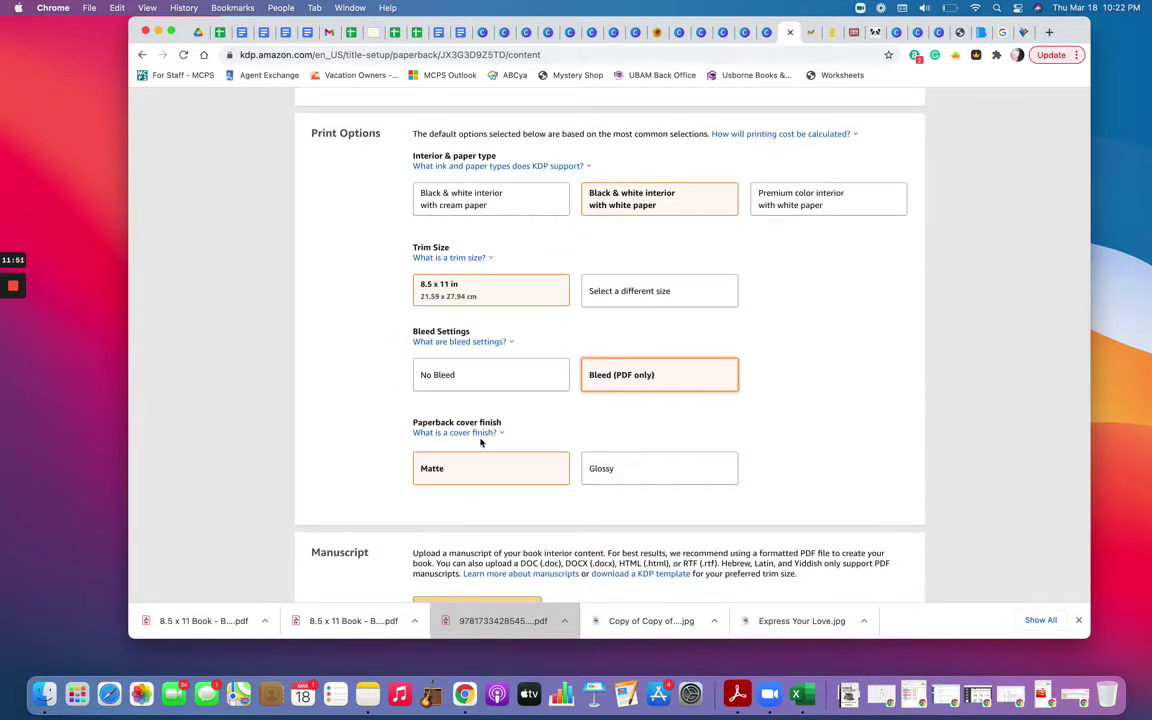
{"action": "mouse_move", "coordinate": [478, 435]}
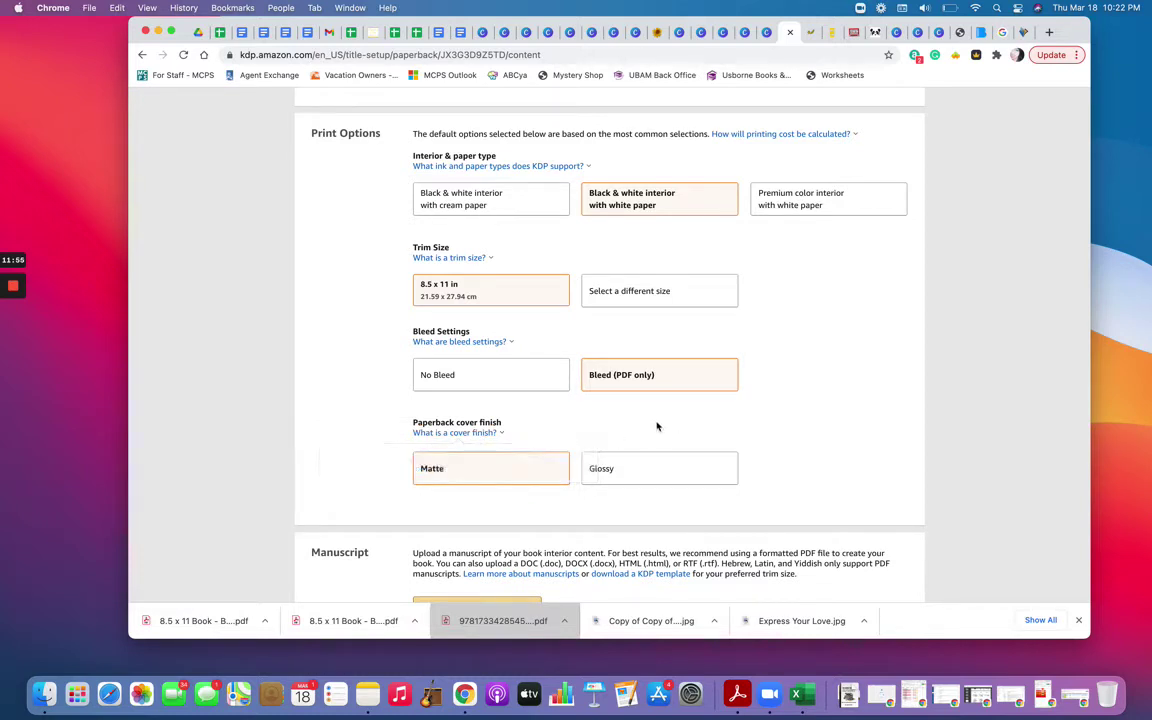
{"action": "left_click", "coordinate": [617, 472]}
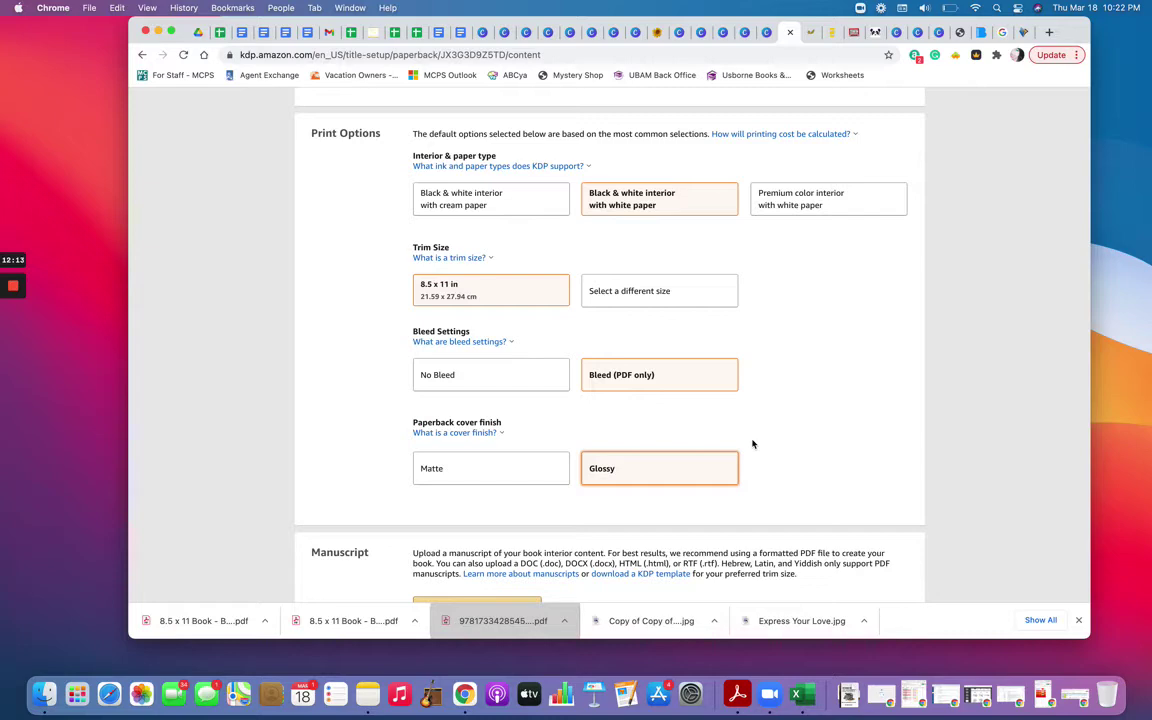
Step: Open the file selection for uploading the paperback manuscript
{"action": "scroll", "coordinate": [753, 444], "scroll_direction": "down", "scroll_amount": 2}
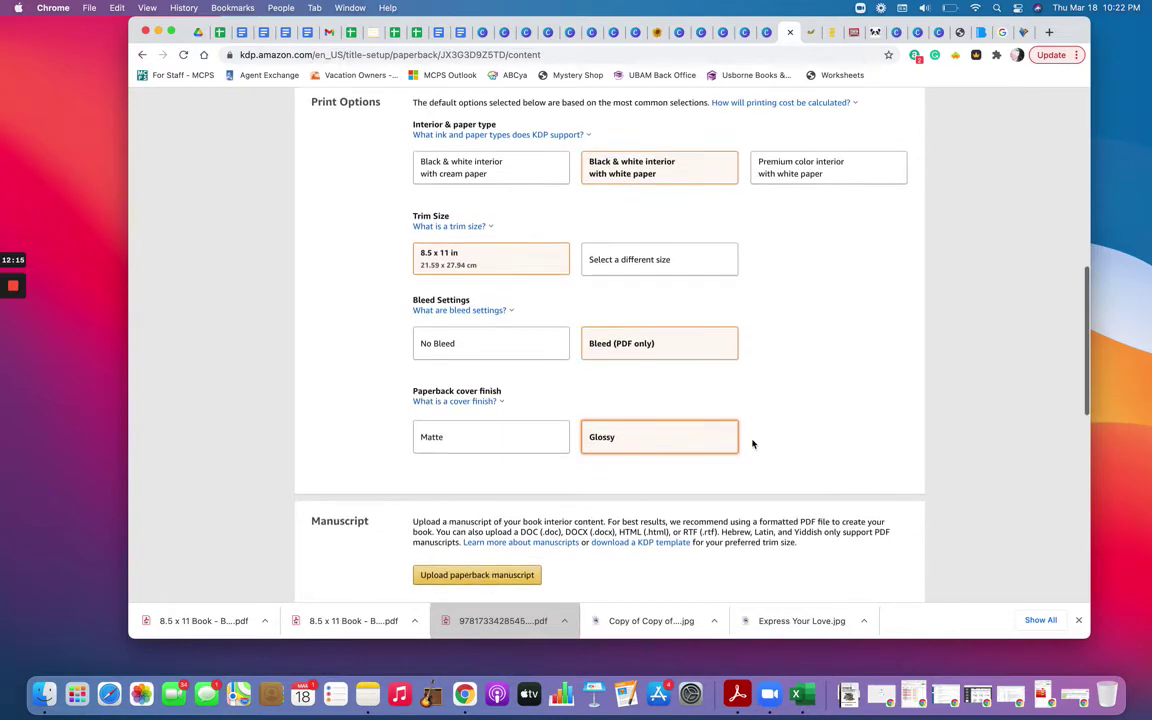
{"action": "scroll", "coordinate": [753, 444], "scroll_direction": "down", "scroll_amount": 2}
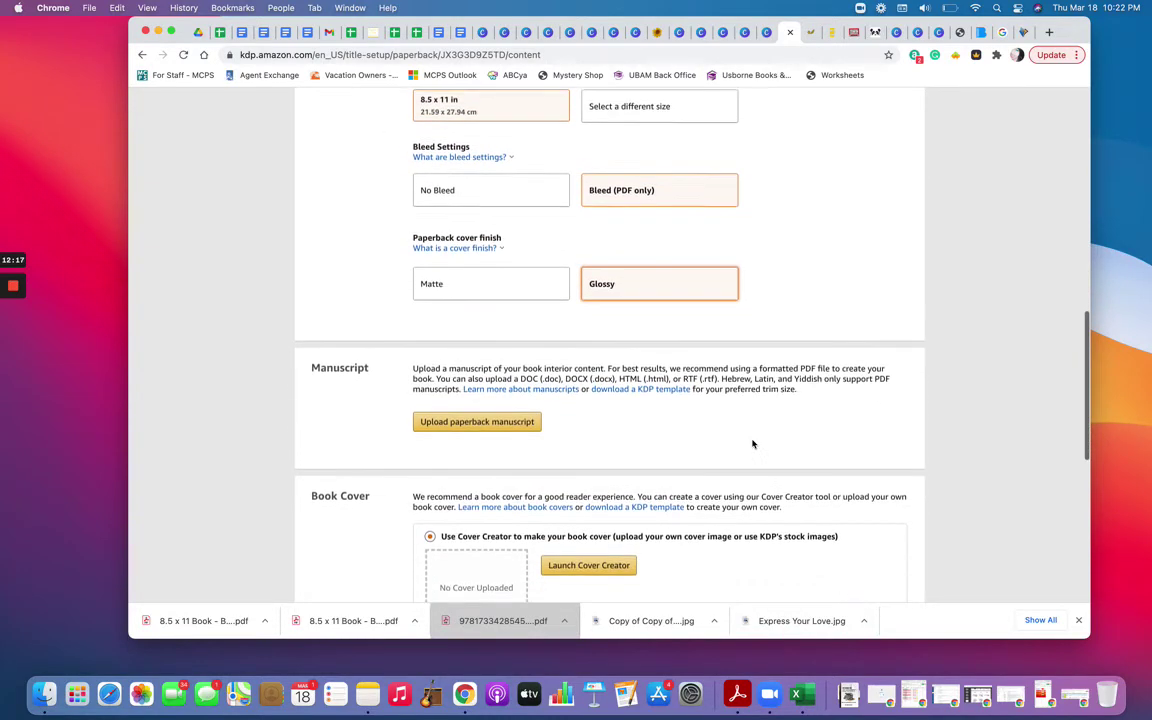
{"action": "left_click", "coordinate": [450, 420]}
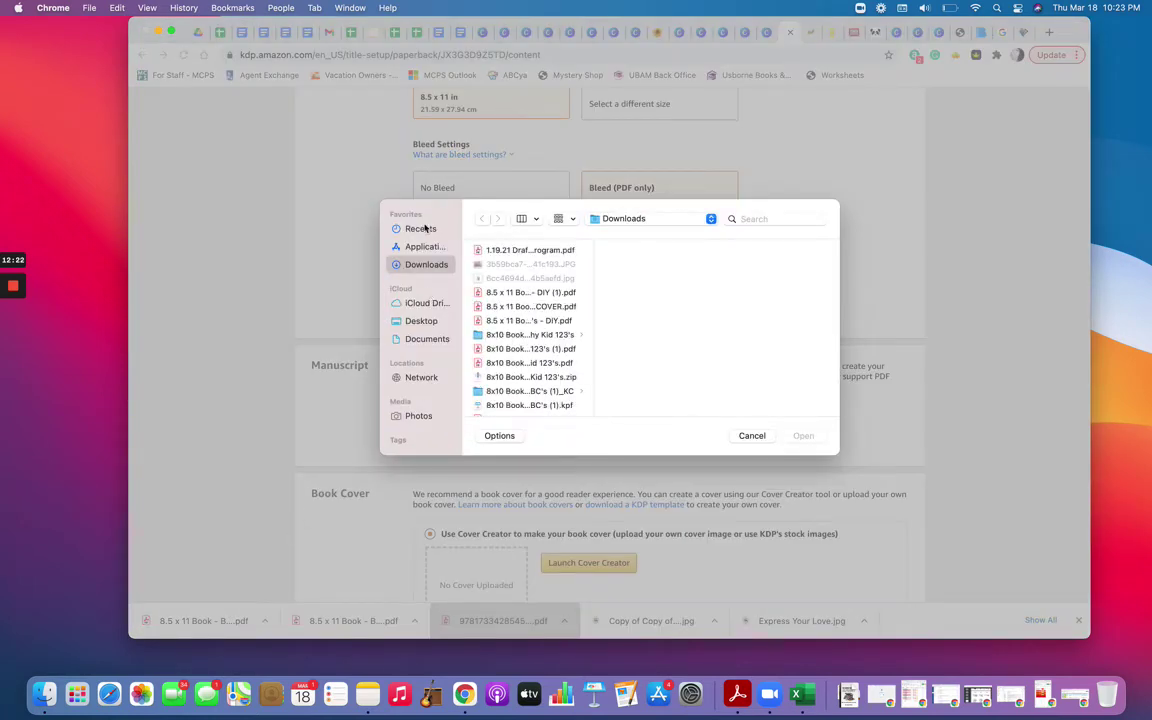
Step: Try to find the manuscript PDF among the recent files by searching for "diy" and "8.5"
{"action": "left_click", "coordinate": [421, 230]}
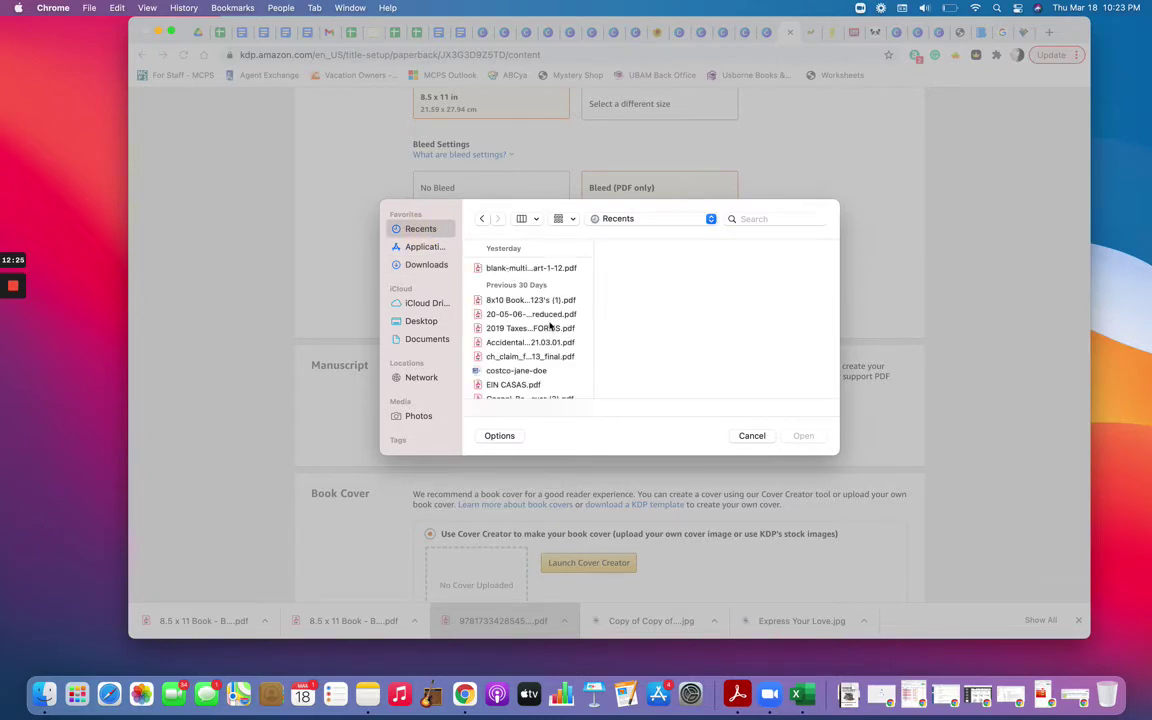
{"action": "left_click", "coordinate": [753, 219]}
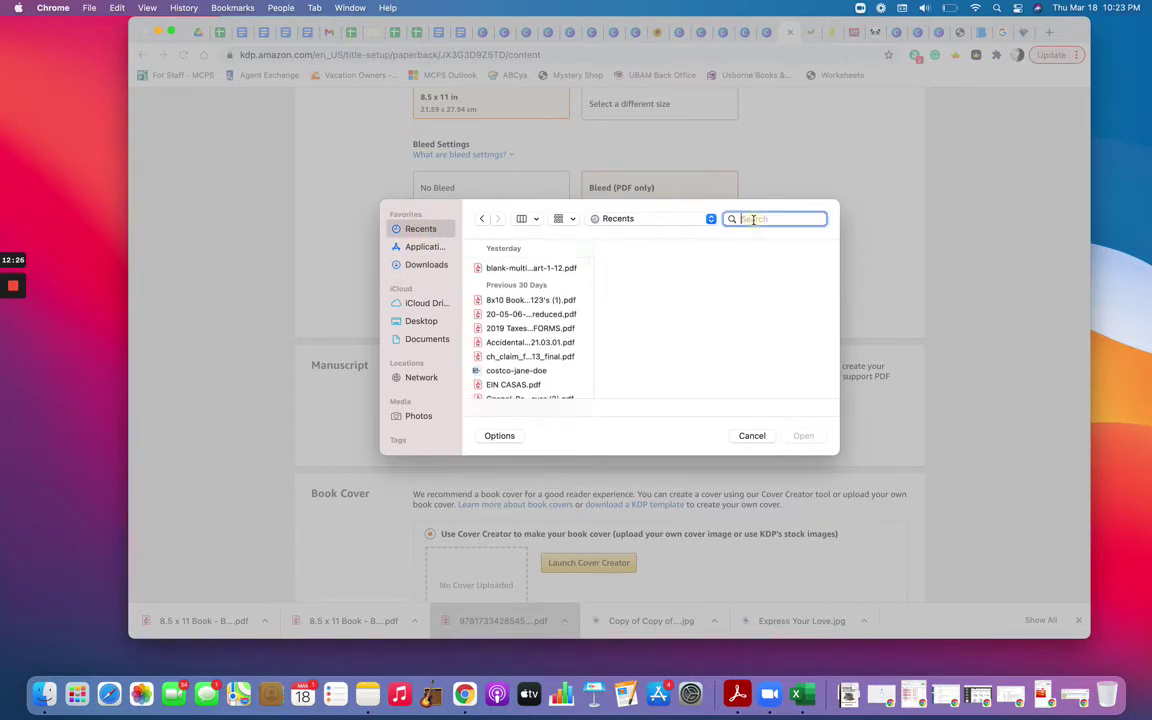
{"action": "type", "text": "8."}
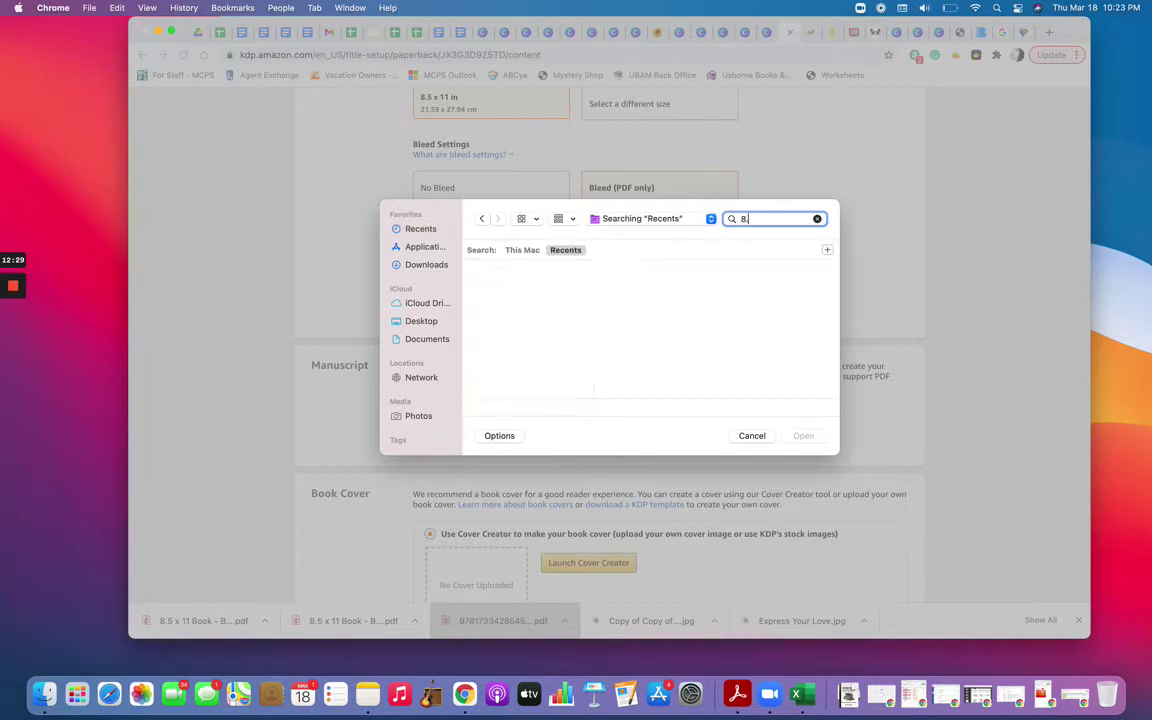
{"action": "key", "text": "BackSpace"}
{"action": "type", "text": "diy"}
{"action": "key", "text": "super+a"}
{"action": "key", "text": "BackSpace"}
{"action": "type", "text": "8.5"}
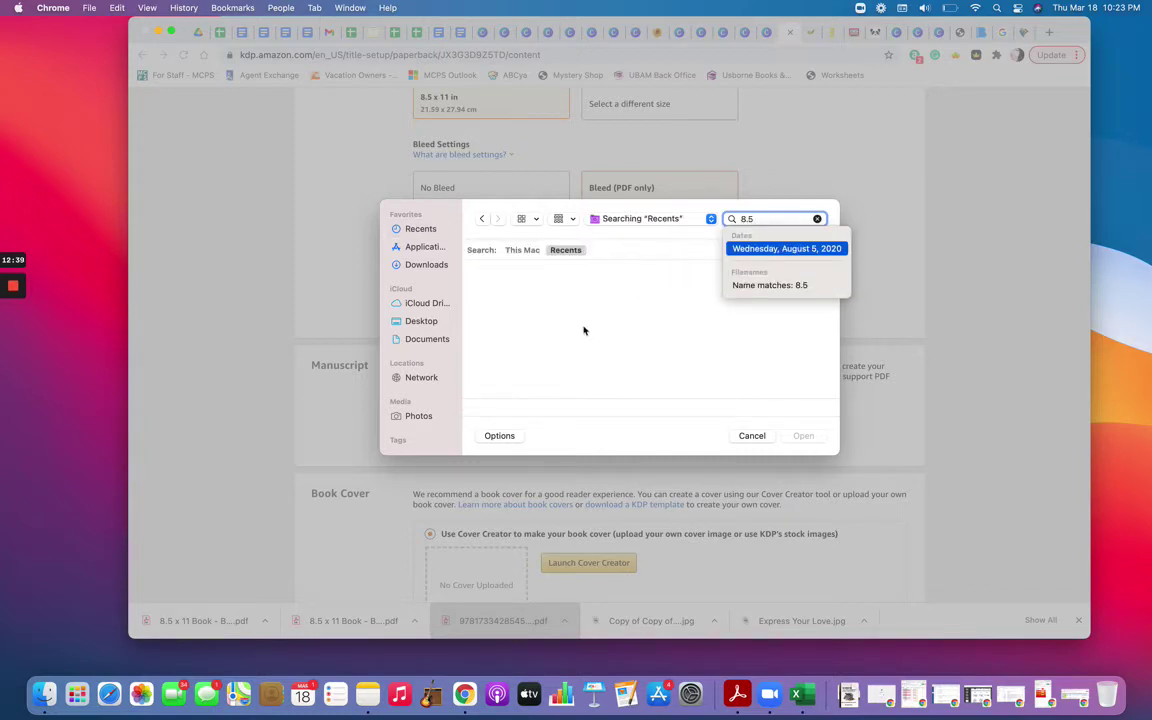
{"action": "left_click", "coordinate": [780, 212]}
Step: Upload "8.5 x 11 Book - Bible Verse ABC's - DIY (1).pdf" from the Downloads folder as the paperback manuscript
{"action": "left_click", "coordinate": [418, 264]}
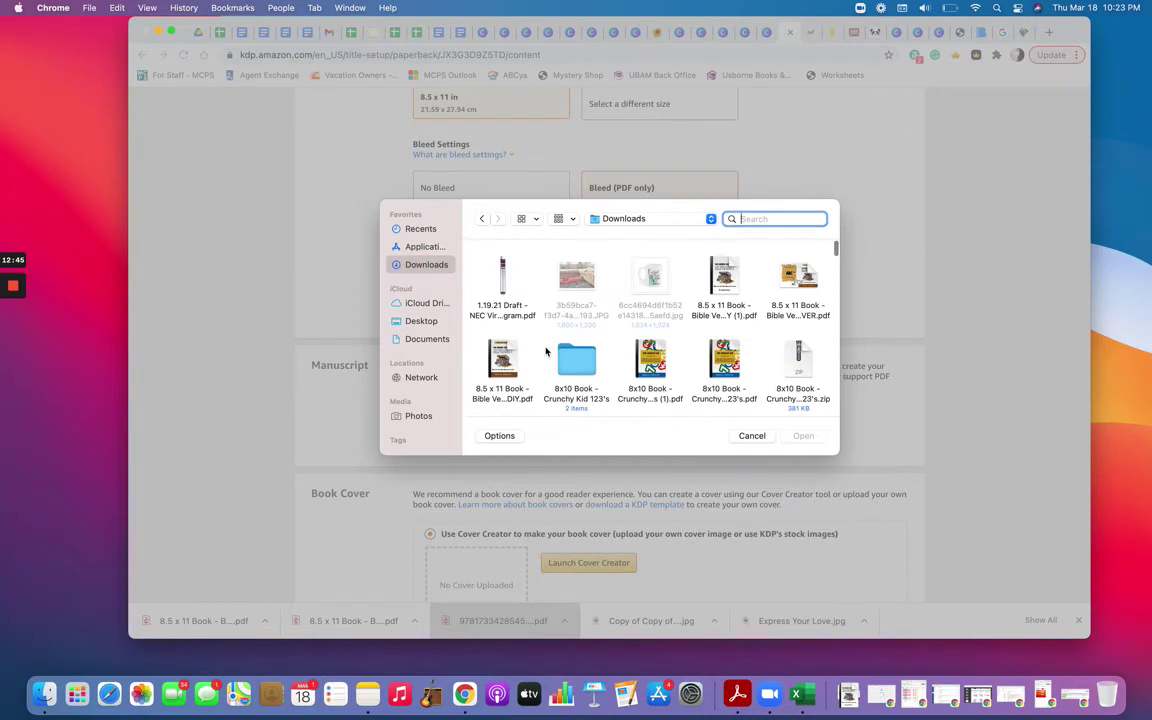
{"action": "scroll", "coordinate": [556, 368], "scroll_direction": "down", "scroll_amount": 2}
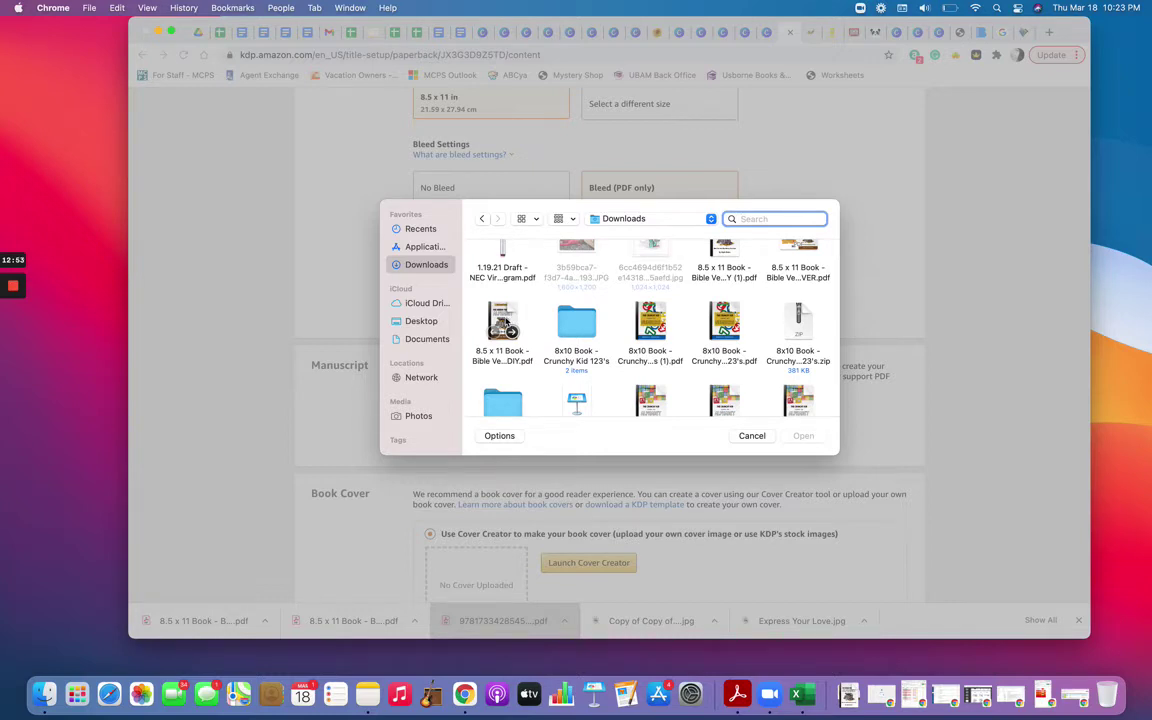
{"action": "left_click", "coordinate": [726, 258]}
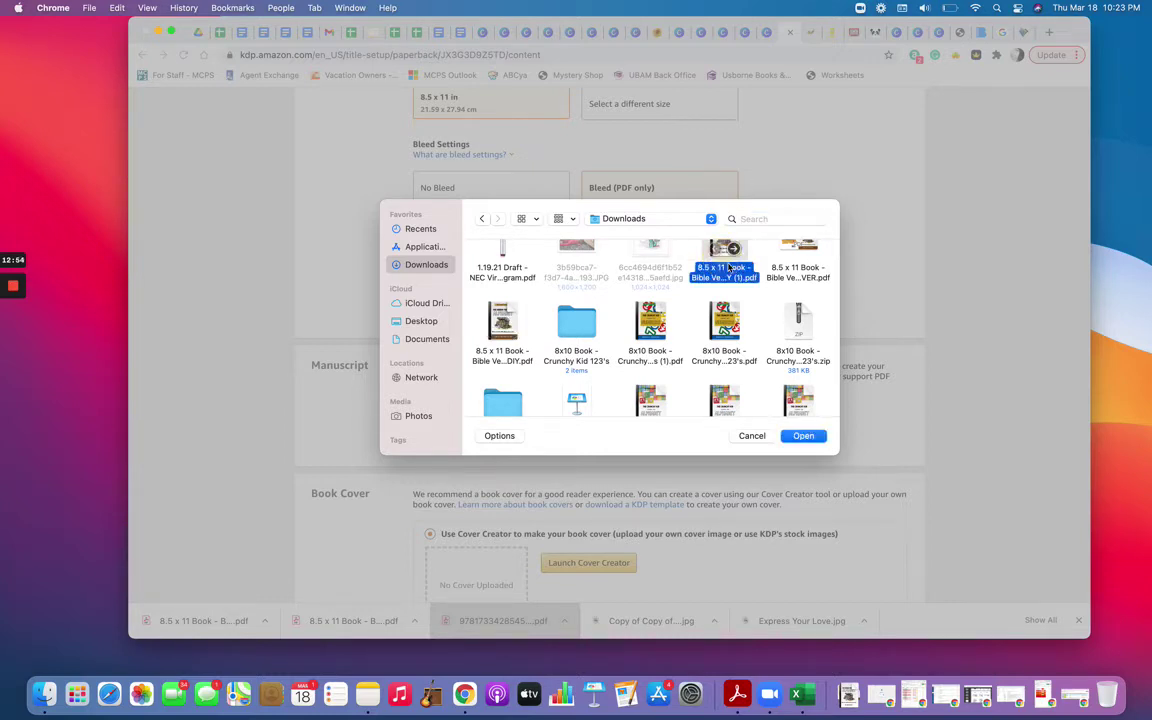
{"action": "left_click", "coordinate": [806, 436]}
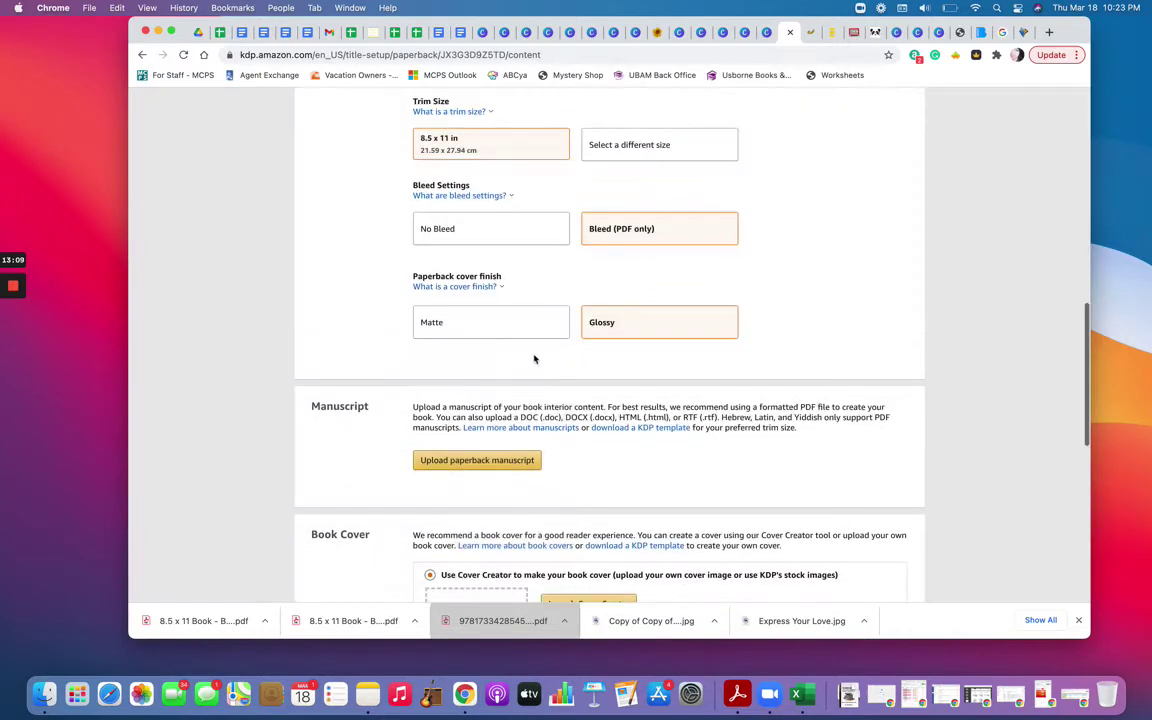
{"action": "scroll", "coordinate": [545, 435], "scroll_direction": "down", "scroll_amount": 3}
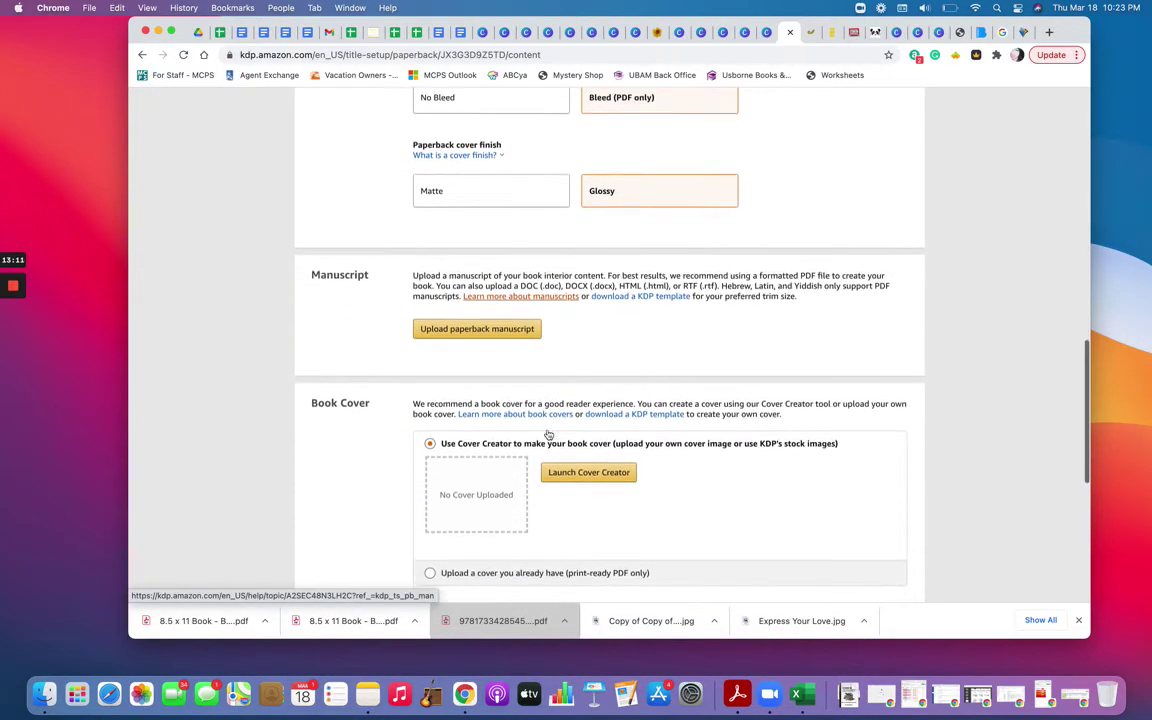
{"action": "scroll", "coordinate": [552, 379], "scroll_direction": "down", "scroll_amount": 1}
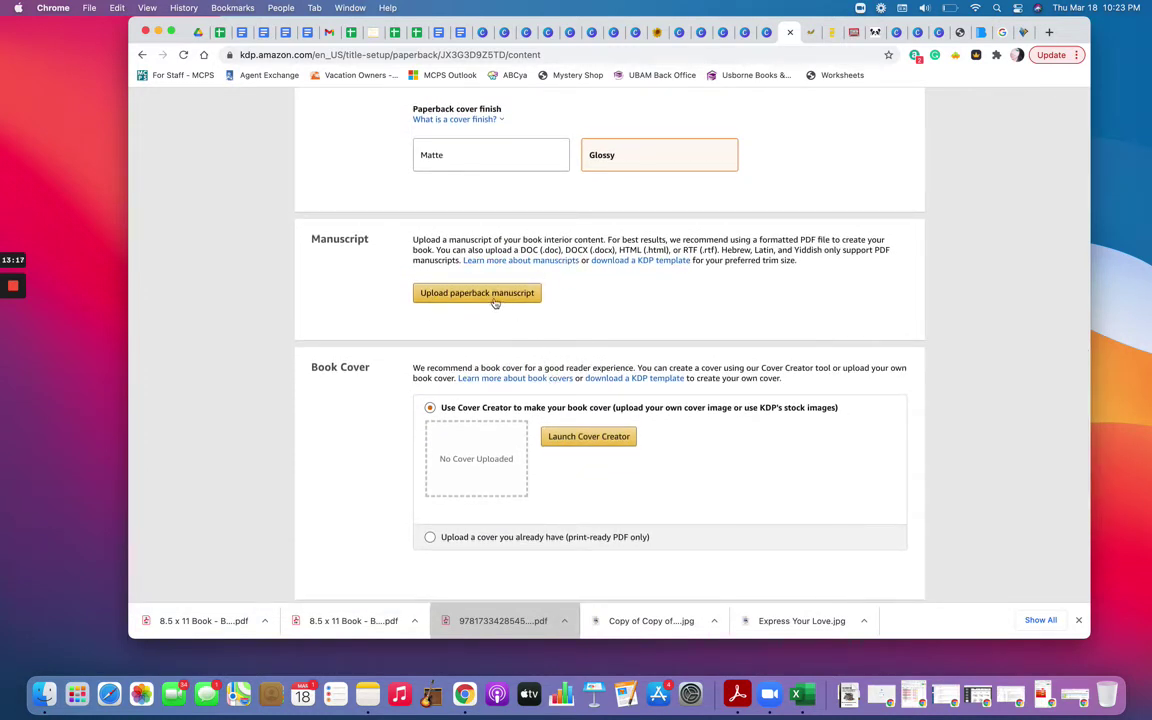
Step: Dismiss the low battery notification and choose to upload an existing print-ready PDF as the book cover
{"action": "scroll", "coordinate": [555, 380], "scroll_direction": "down", "scroll_amount": 3}
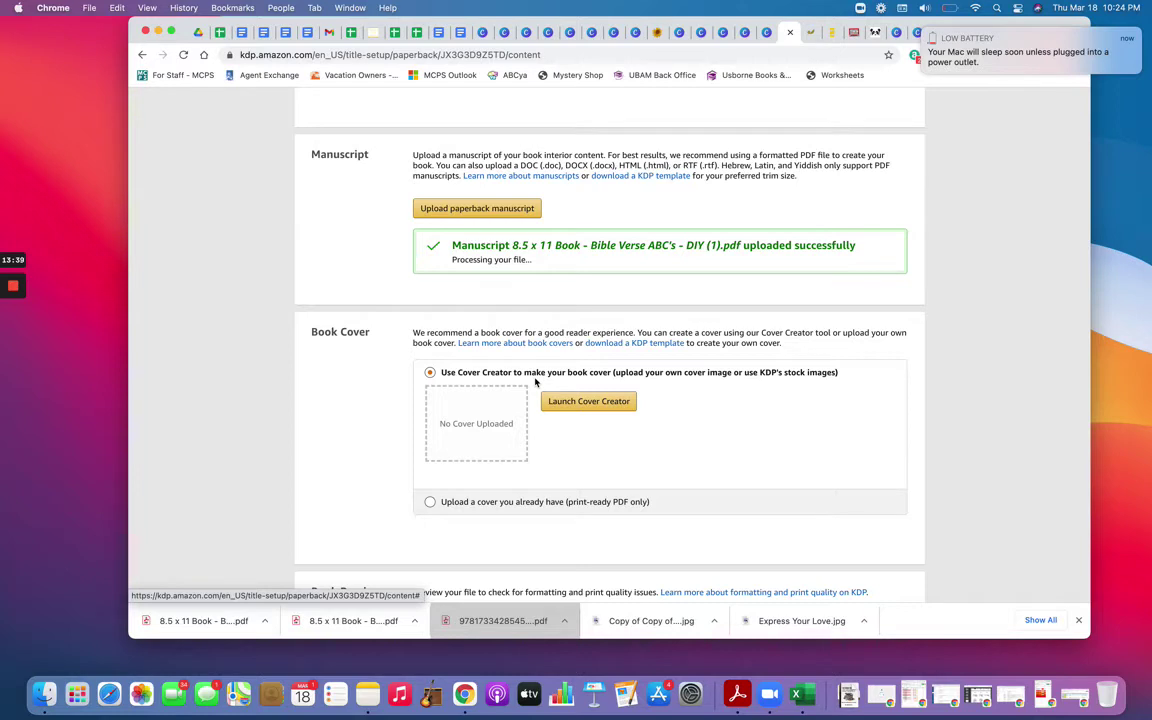
{"action": "left_click", "coordinate": [929, 35]}
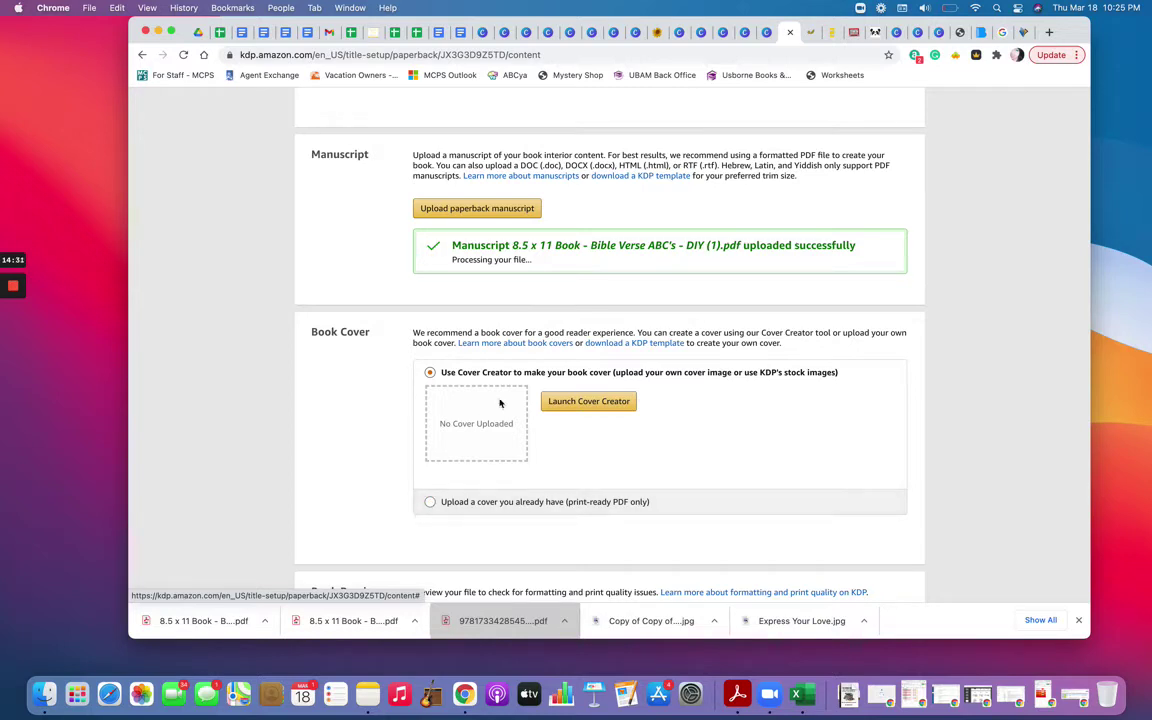
{"action": "left_click", "coordinate": [431, 503]}
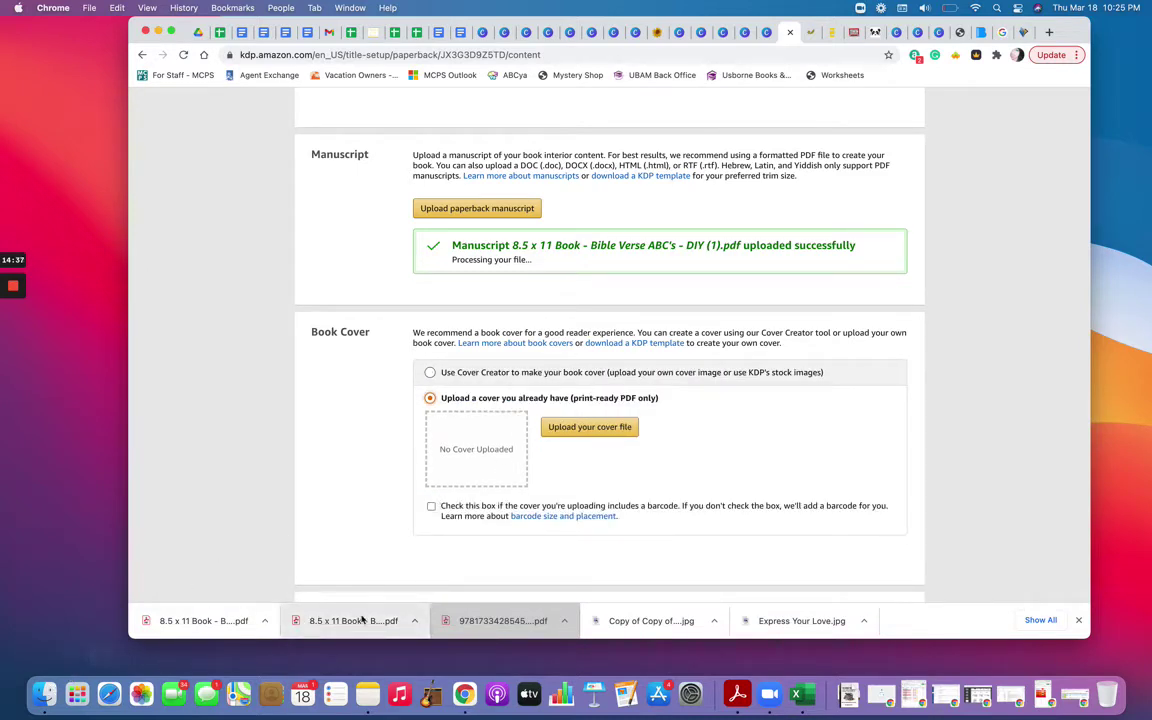
Step: Show the downloaded book cover PDF in Finder and try to drop it onto the empty cover area
{"action": "left_click", "coordinate": [414, 621]}
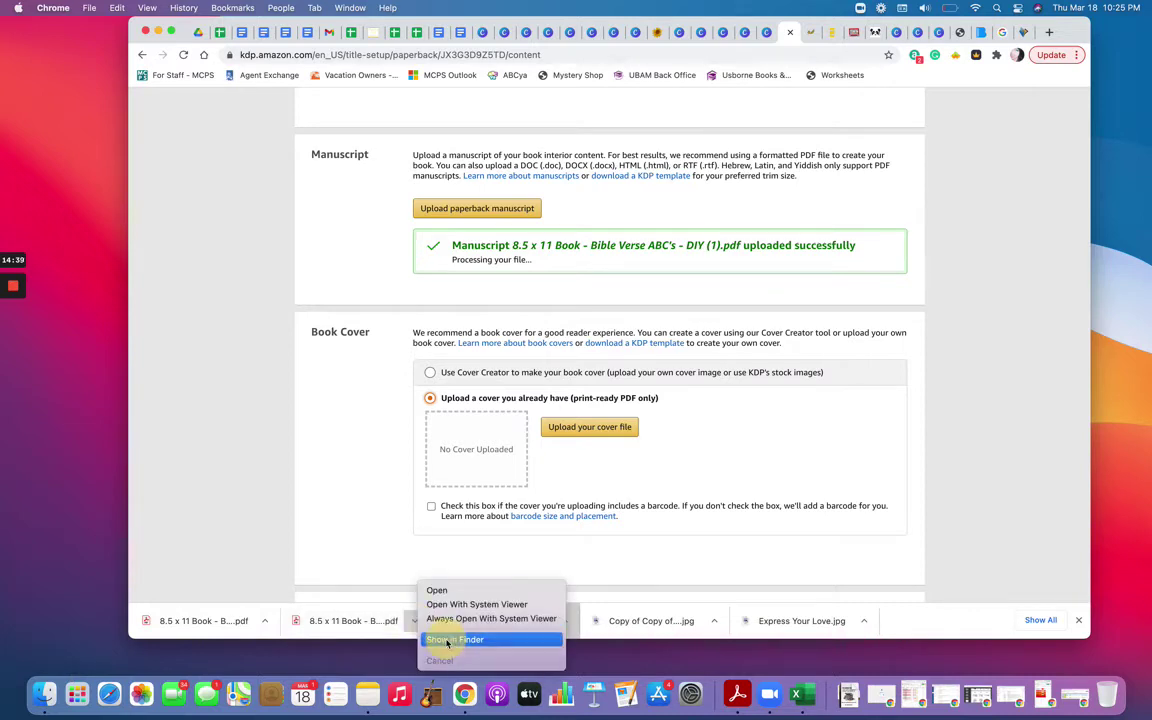
{"action": "left_click", "coordinate": [440, 638]}
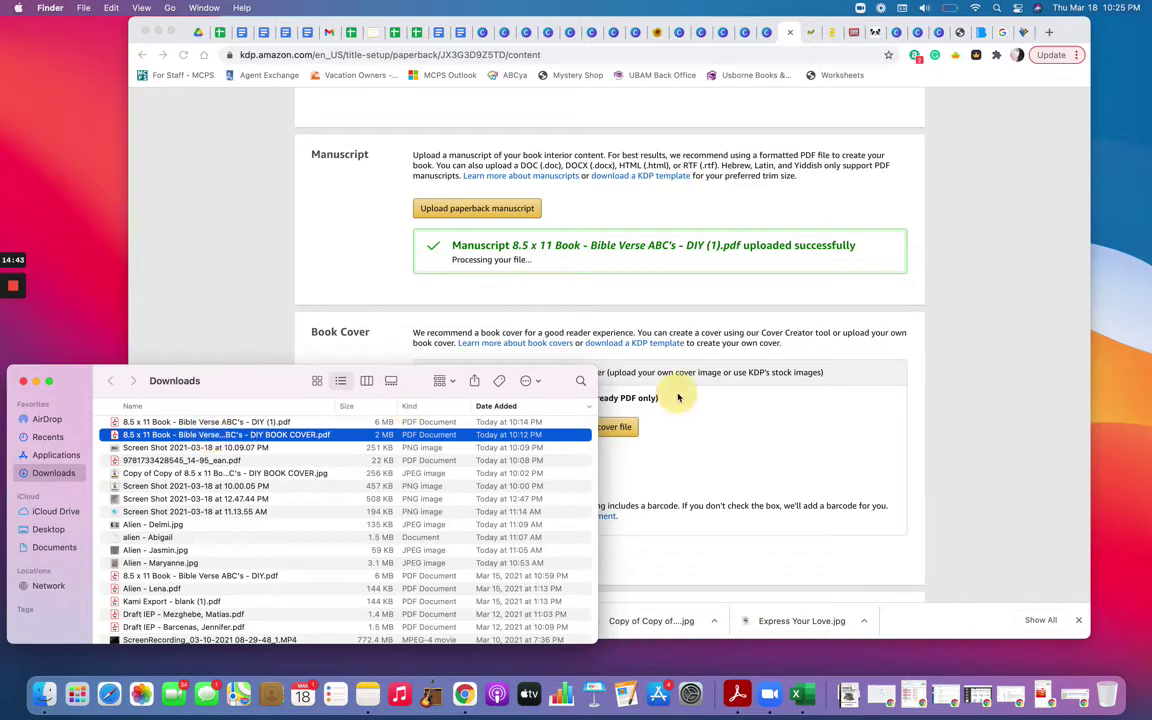
{"action": "left_click_drag", "start_coordinate": [230, 380], "coordinate": [306, 87]}
{"action": "left_click_drag", "start_coordinate": [283, 145], "coordinate": [479, 454]}
Step: Upload "8.5 x 11 Book - Bible Verse ABC's - DIY BOOK COVER.pdf" from the Downloads folder as the cover file
{"action": "left_click", "coordinate": [577, 428]}
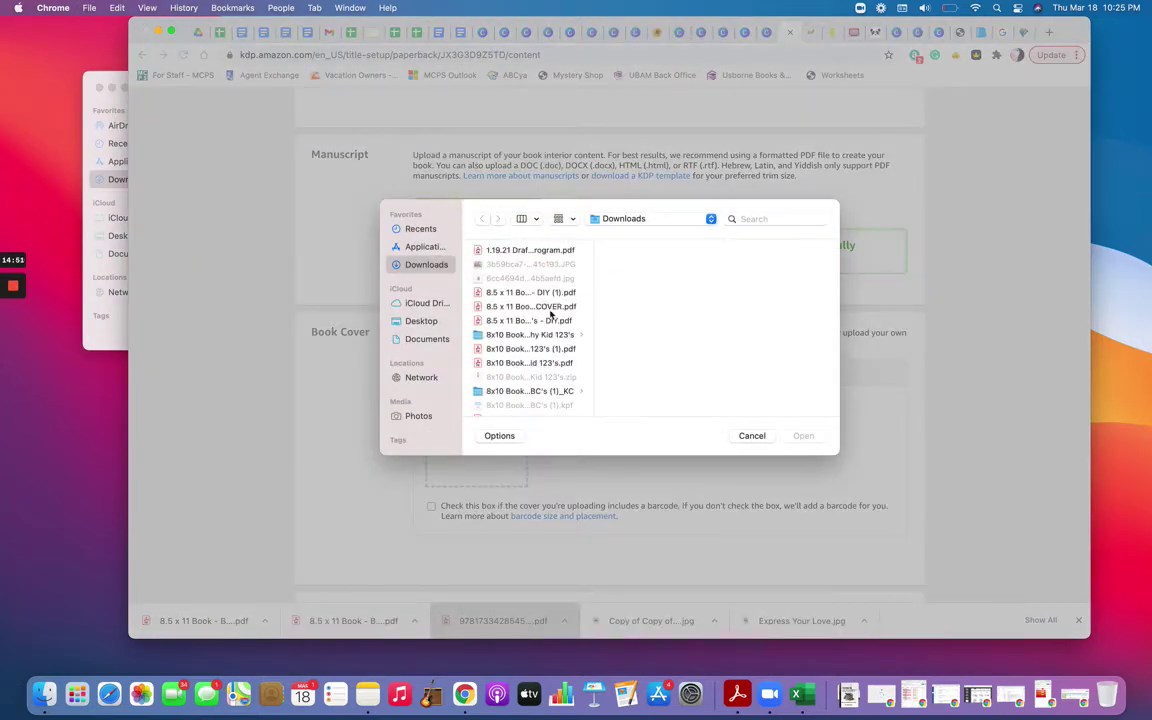
{"action": "left_click", "coordinate": [530, 306]}
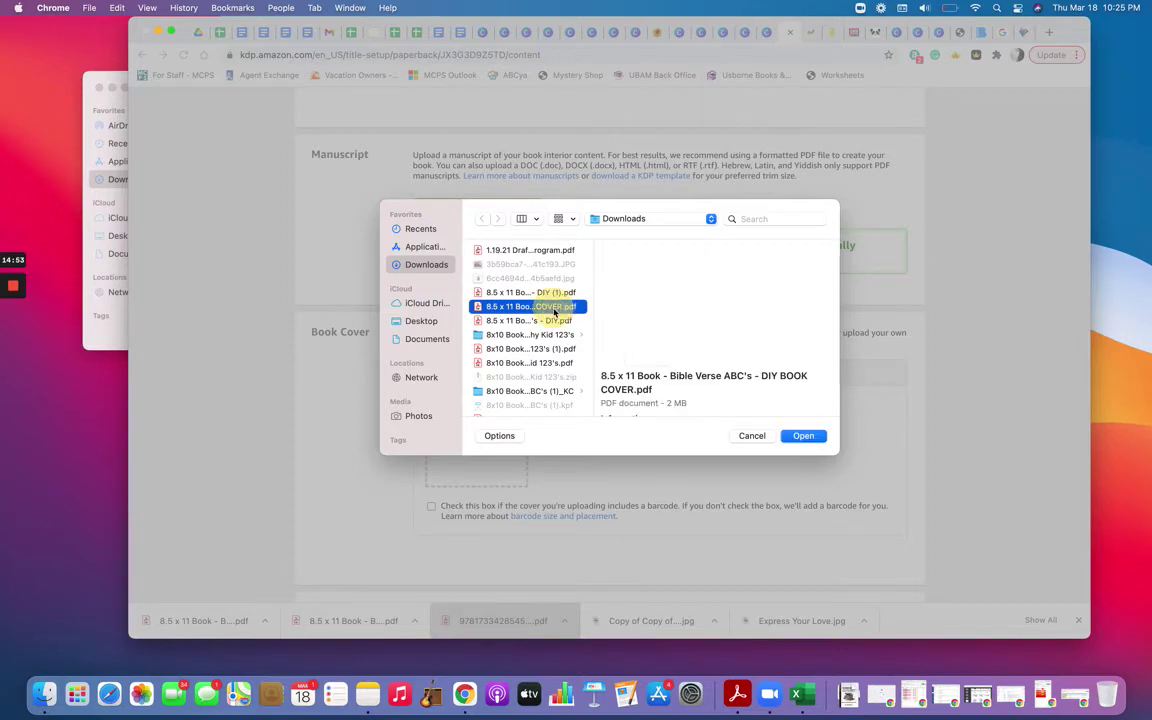
{"action": "left_click", "coordinate": [806, 434]}
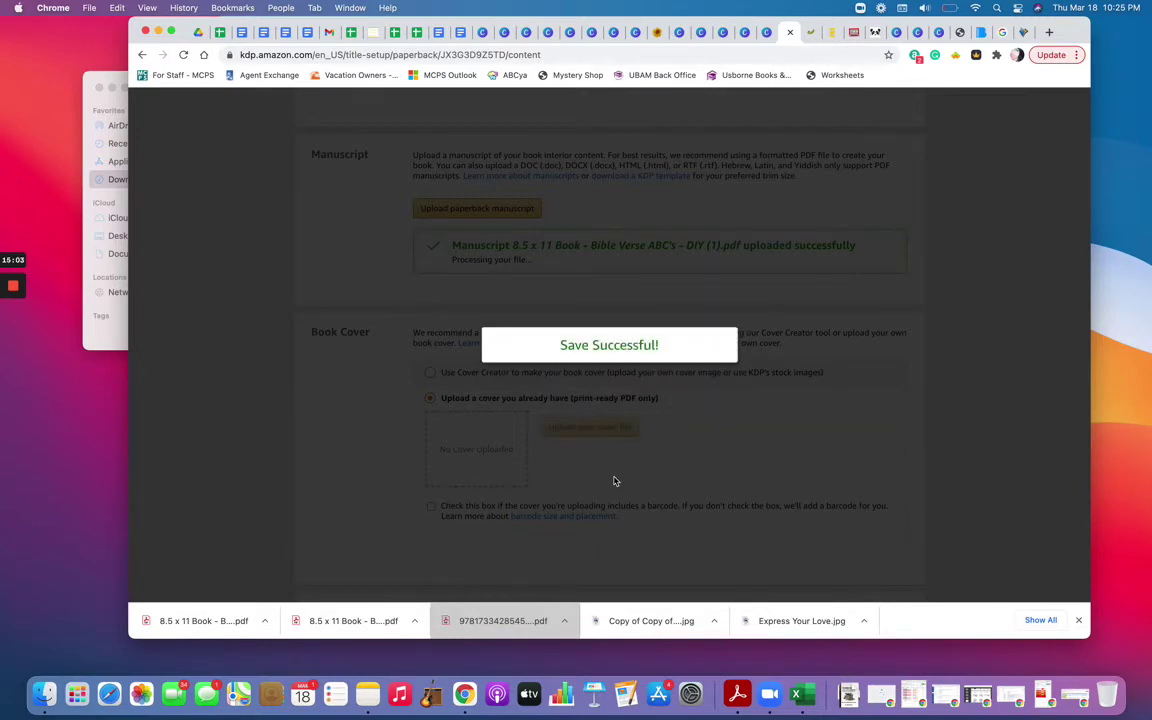
Step: Mark the uploaded cover as already including a barcode
{"action": "scroll", "coordinate": [615, 481], "scroll_direction": "down", "scroll_amount": 1}
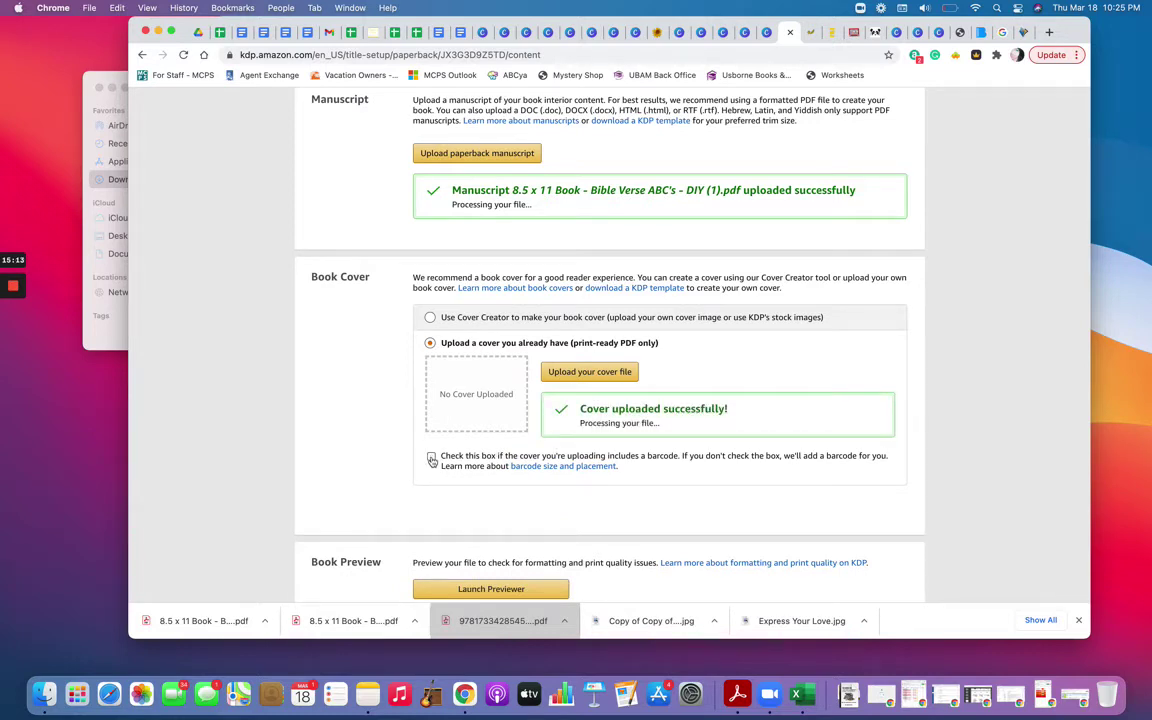
{"action": "left_click", "coordinate": [431, 457]}
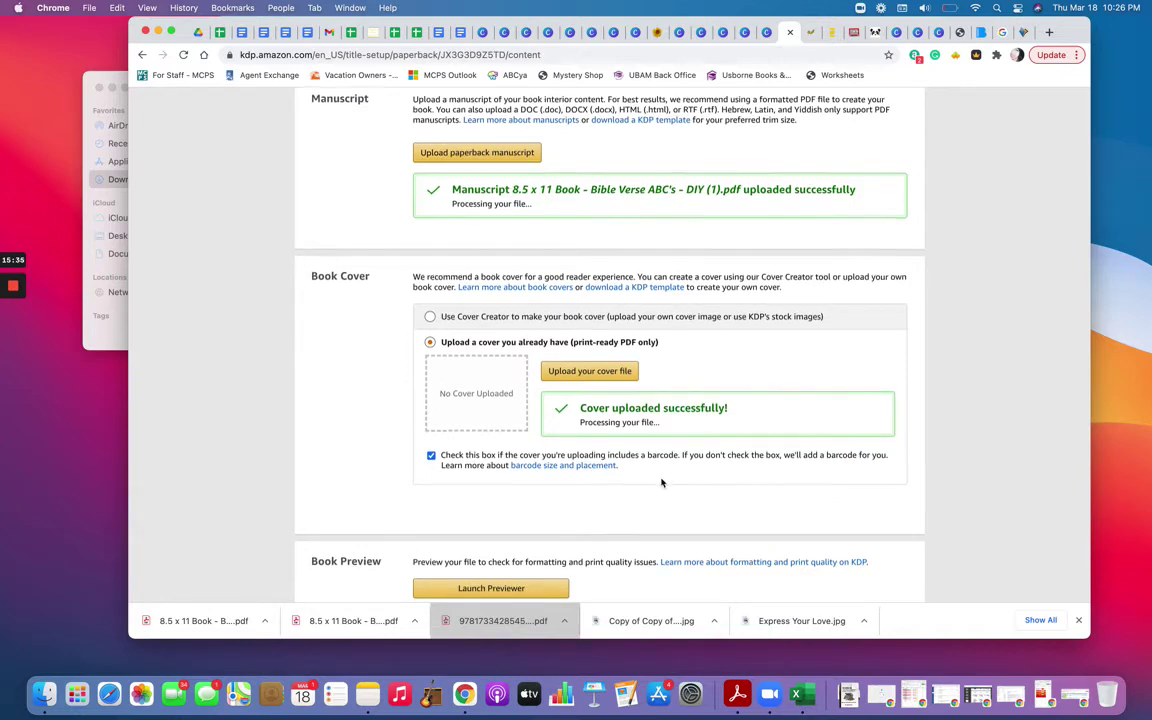
{"action": "scroll", "coordinate": [661, 483], "scroll_direction": "down", "scroll_amount": 2}
{"action": "scroll", "coordinate": [661, 483], "scroll_direction": "down", "scroll_amount": 2}
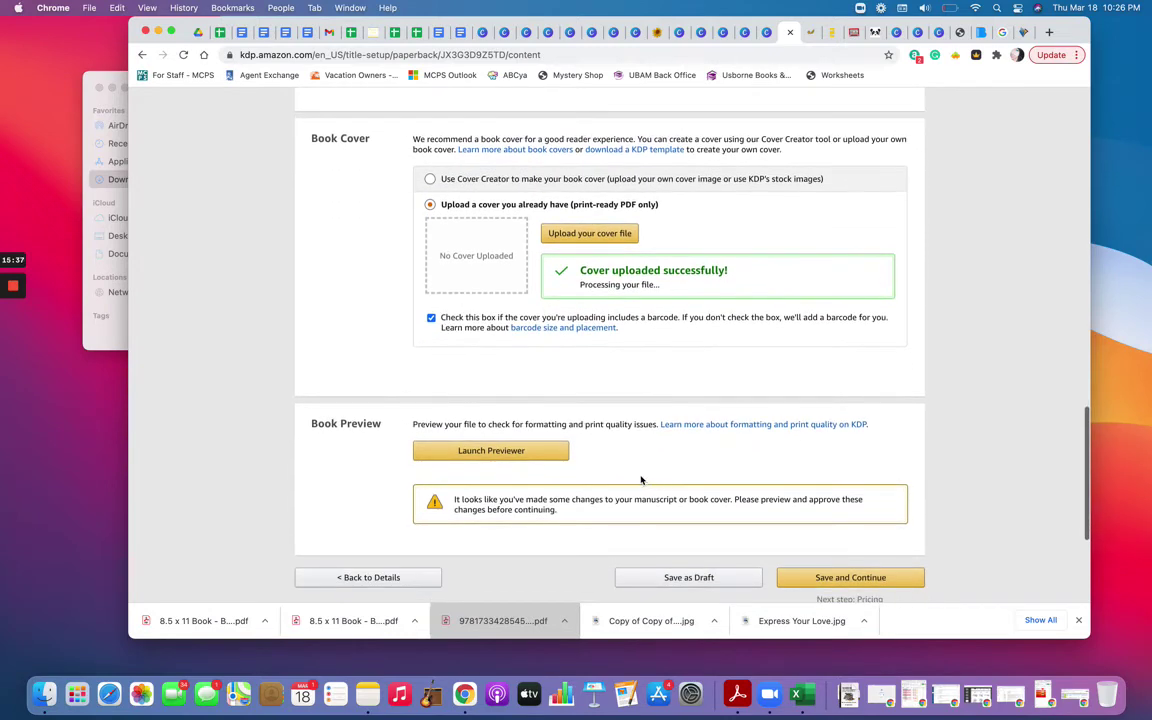
Step: Launch the print preview of the paperback and read through the quality check's errors and items to check
{"action": "left_click", "coordinate": [485, 452]}
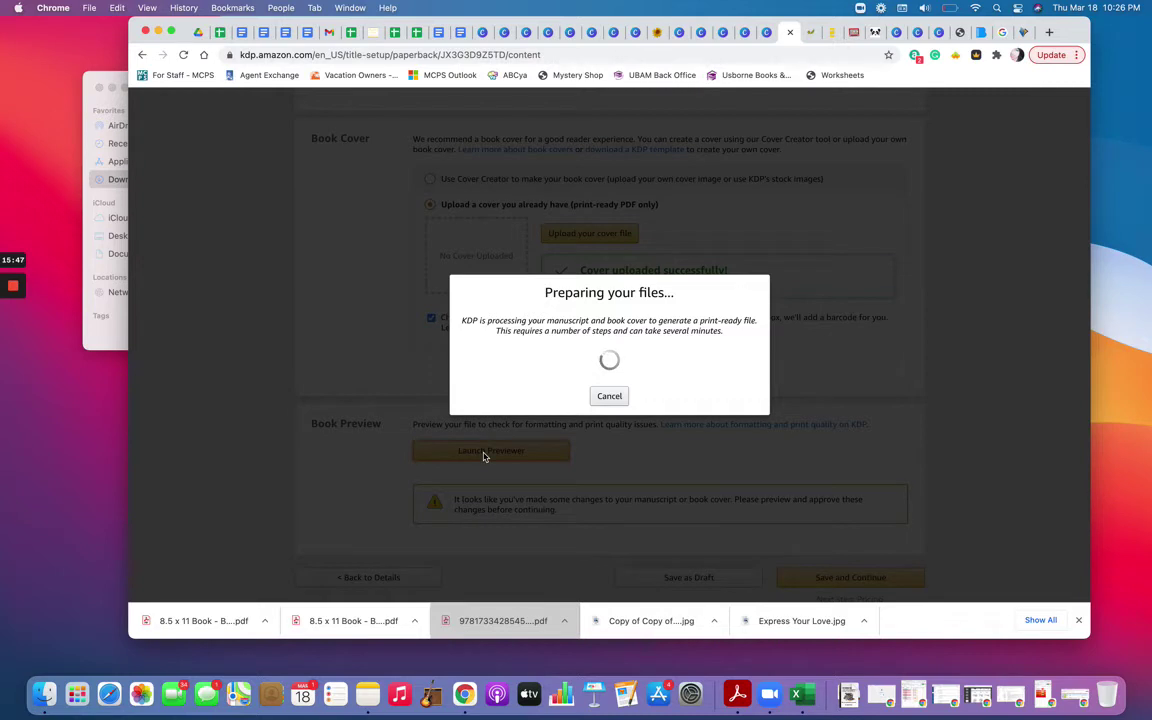
{"action": "mouse_move", "coordinate": [10, 262]}
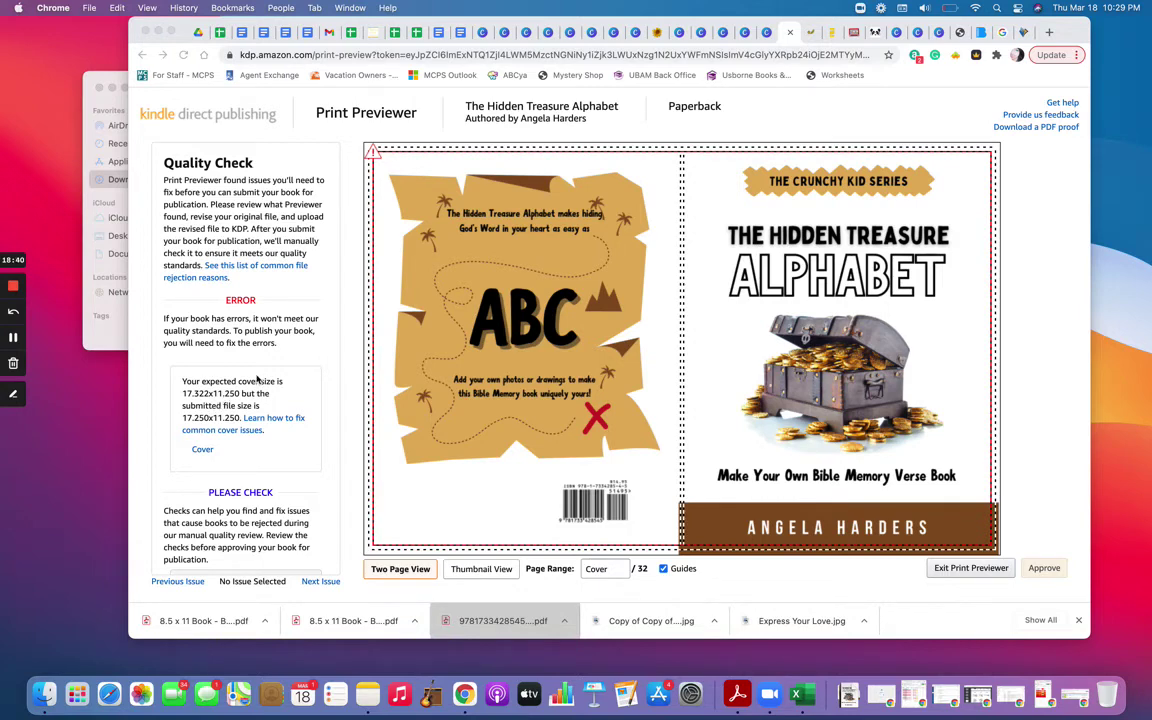
{"action": "scroll", "coordinate": [270, 380], "scroll_direction": "down", "scroll_amount": 3}
{"action": "scroll", "coordinate": [286, 394], "scroll_direction": "down", "scroll_amount": 10}
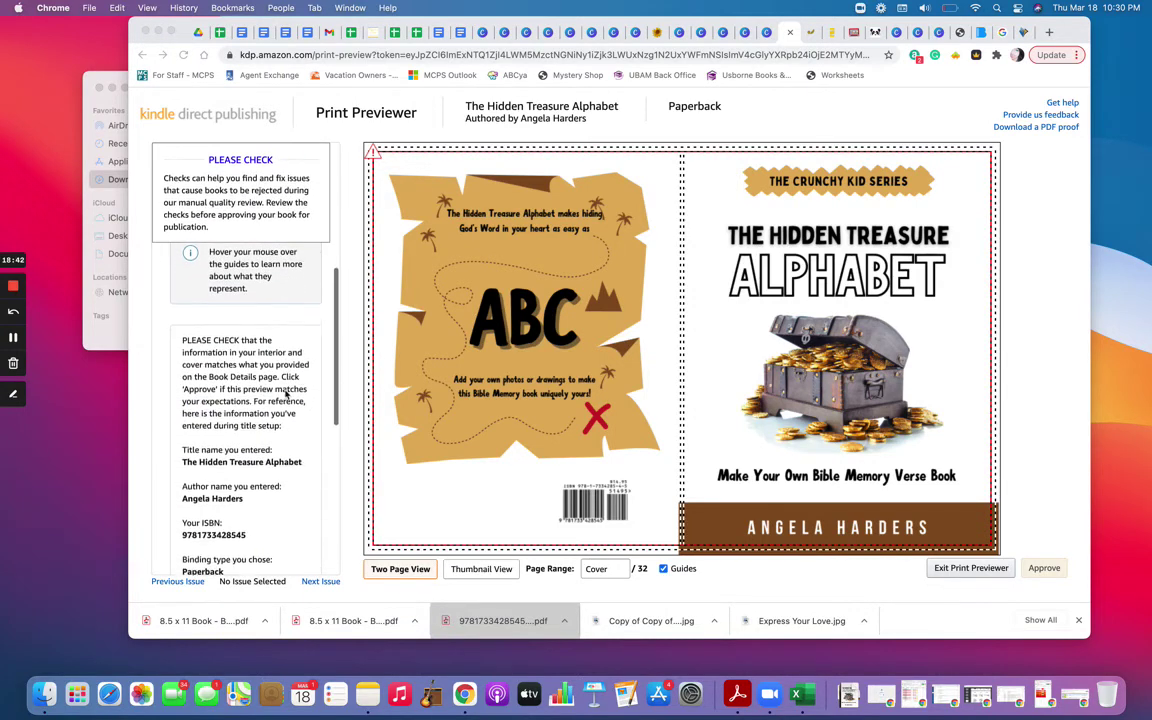
{"action": "scroll", "coordinate": [286, 394], "scroll_direction": "down", "scroll_amount": 3}
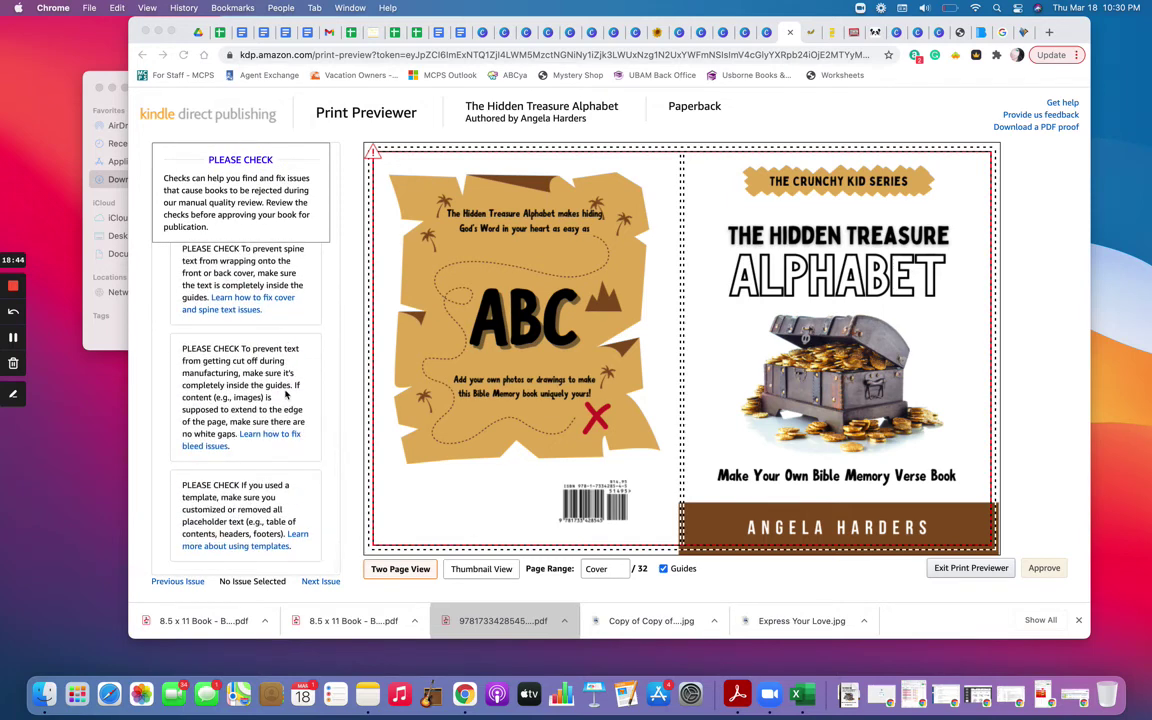
{"action": "scroll", "coordinate": [287, 395], "scroll_direction": "up", "scroll_amount": 9}
{"action": "scroll", "coordinate": [286, 394], "scroll_direction": "up", "scroll_amount": 6}
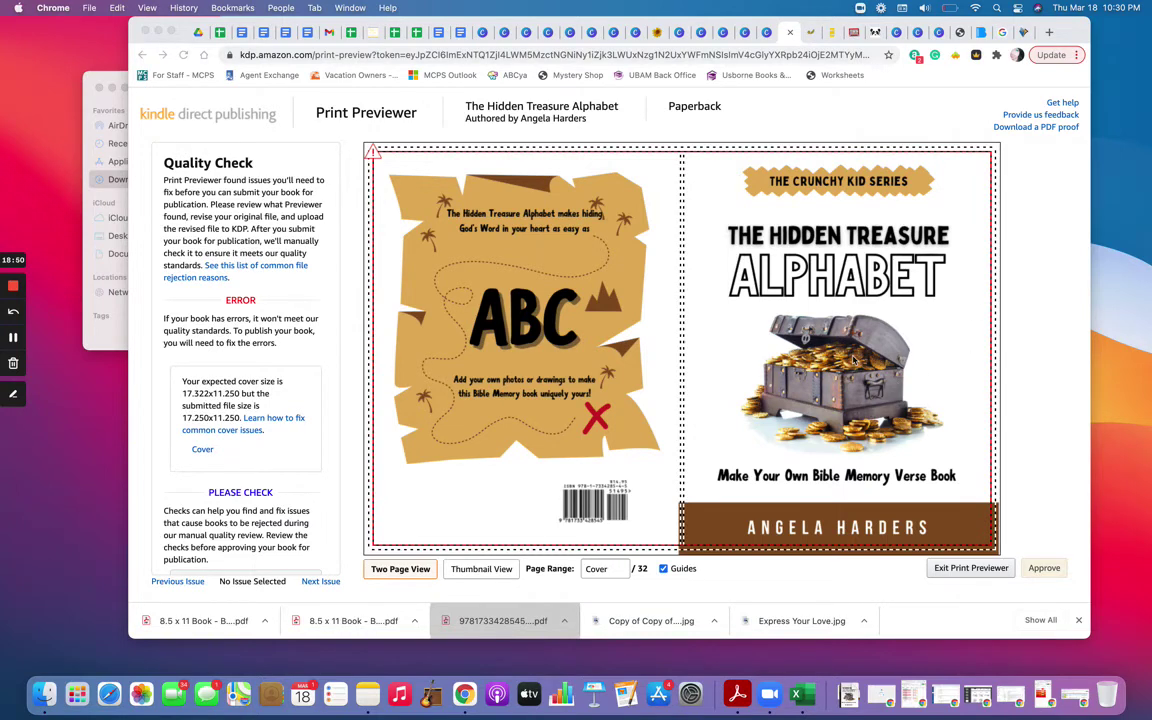
Step: Page through the book preview from the cover to pages 10-11 and dismiss the browser's list of downloads
{"action": "left_click", "coordinate": [976, 352]}
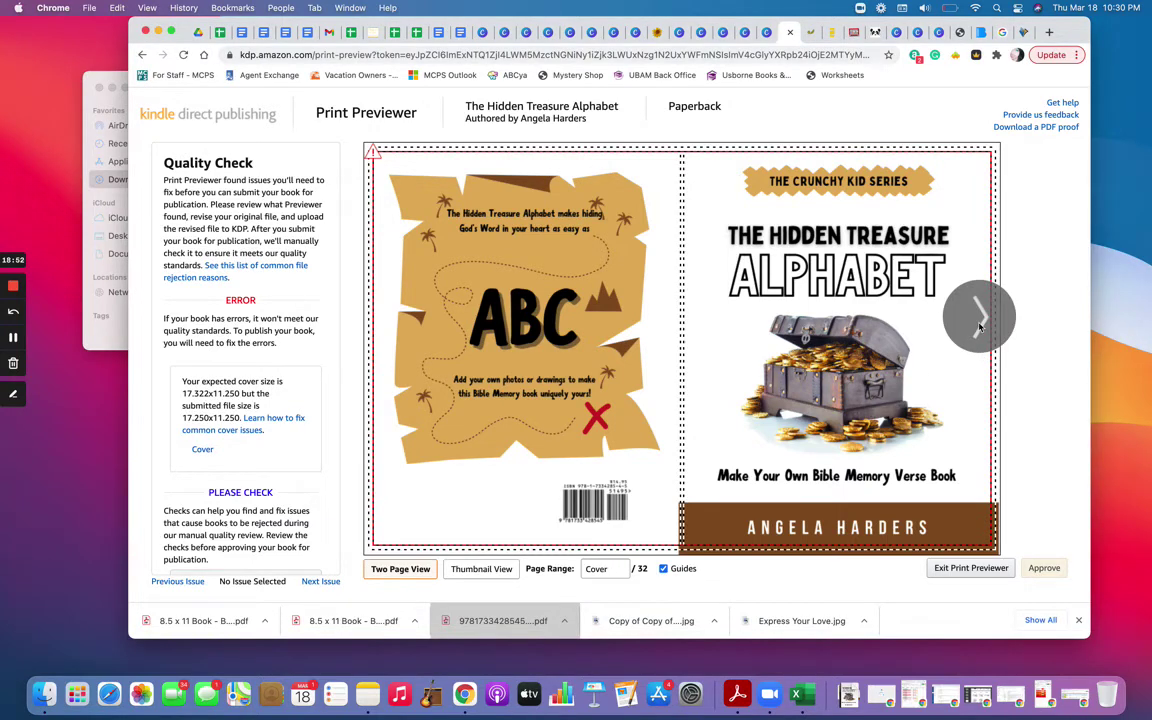
{"action": "left_click", "coordinate": [980, 318]}
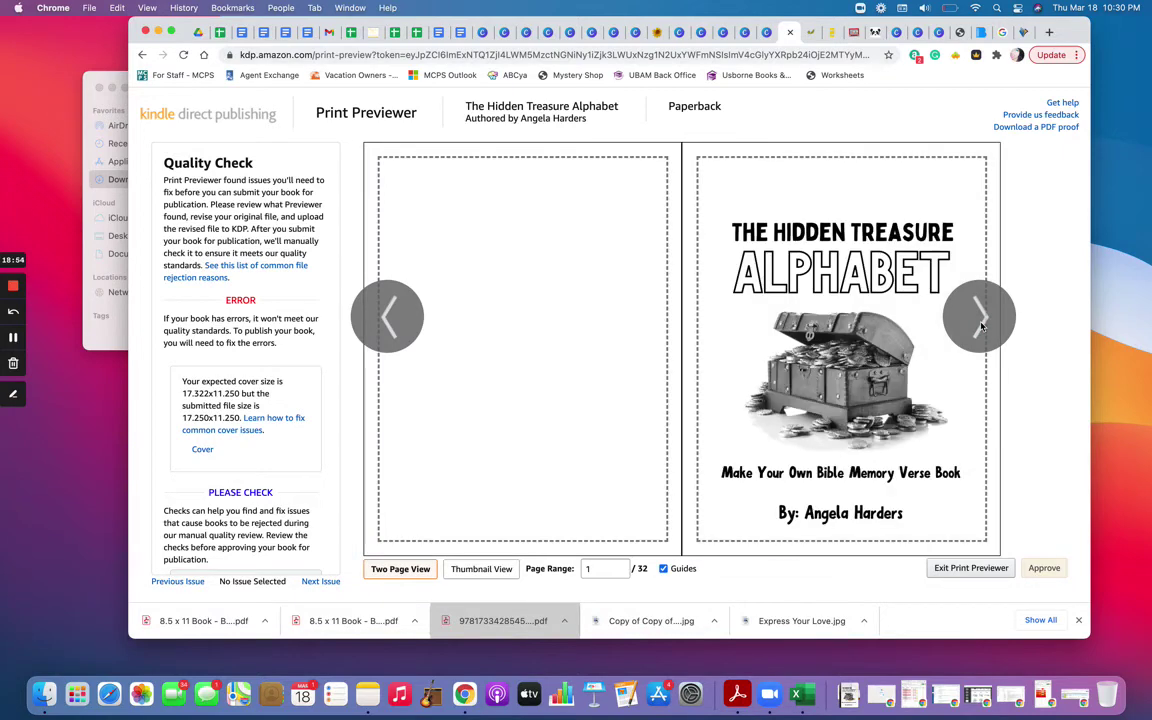
{"action": "left_click", "coordinate": [980, 320]}
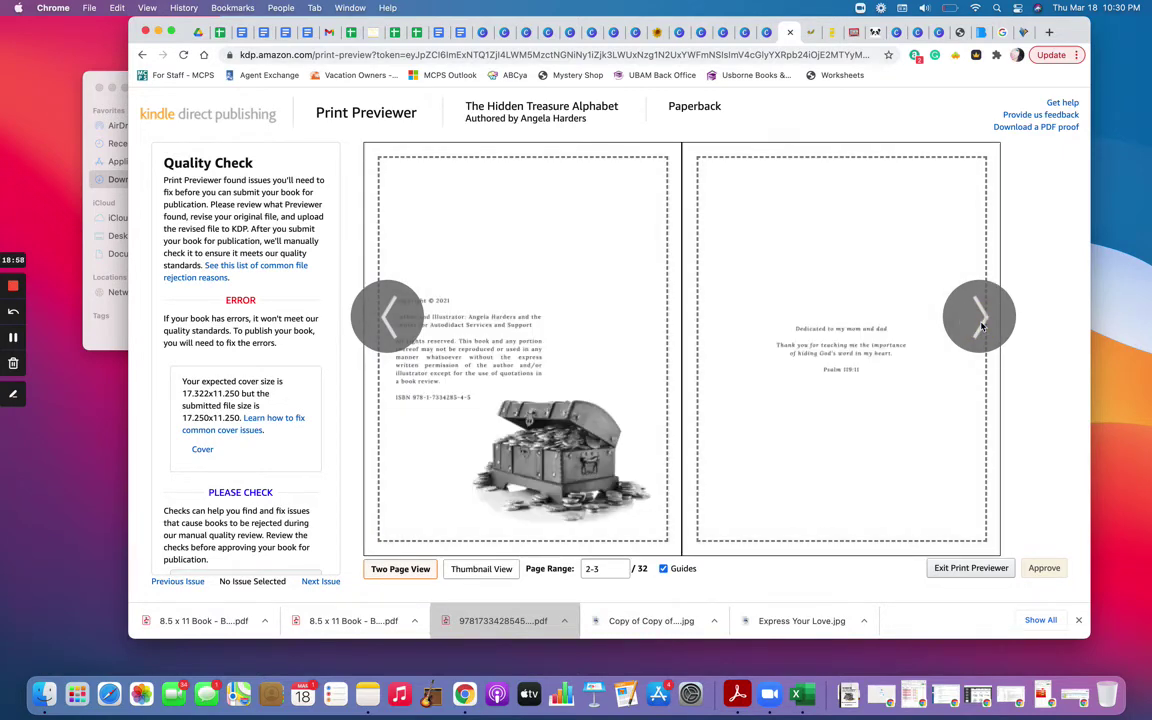
{"action": "left_click", "coordinate": [981, 322]}
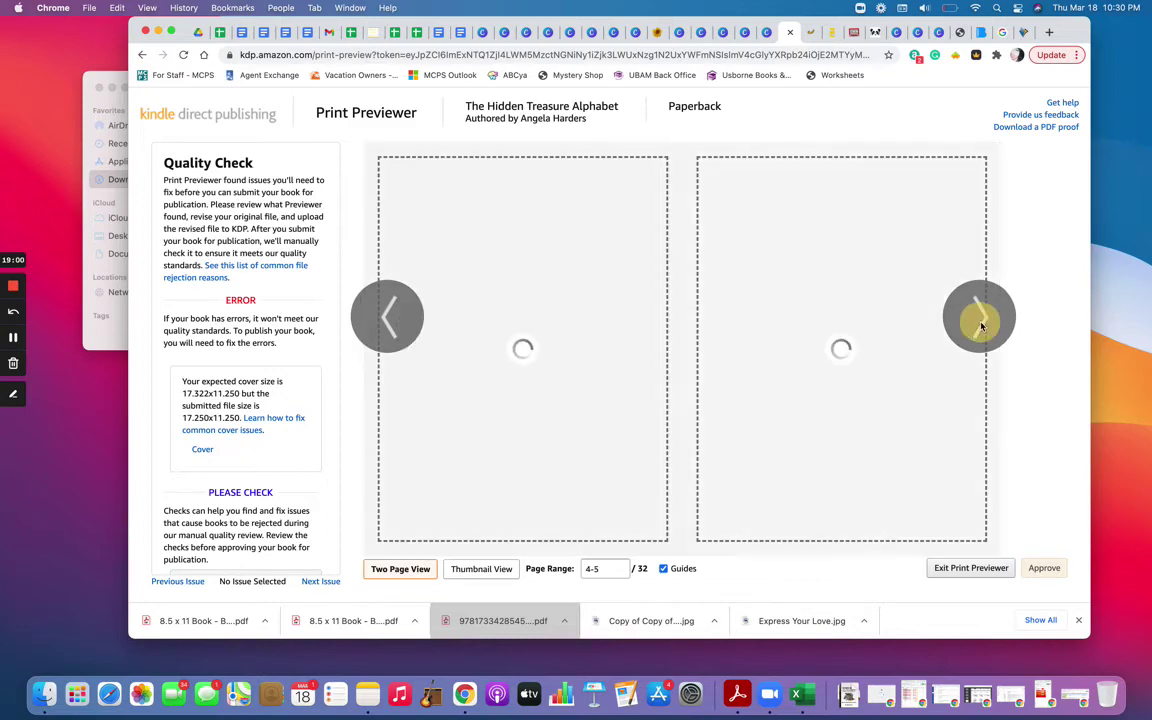
{"action": "left_click", "coordinate": [981, 322]}
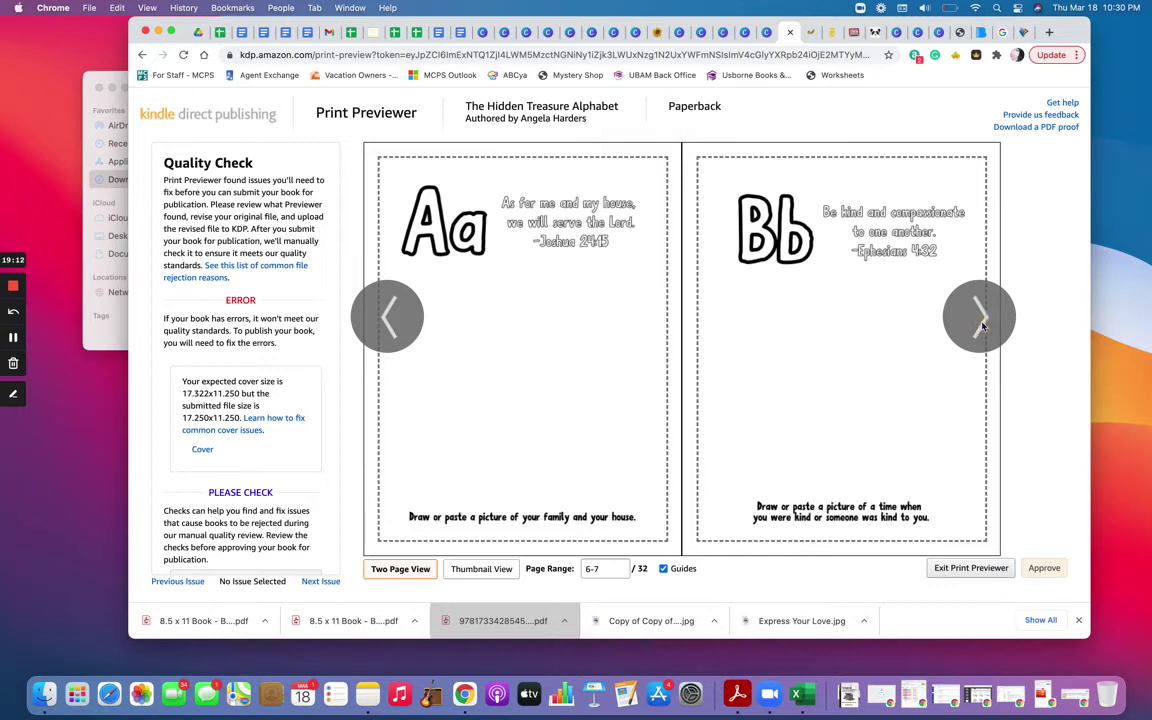
{"action": "left_click", "coordinate": [982, 325]}
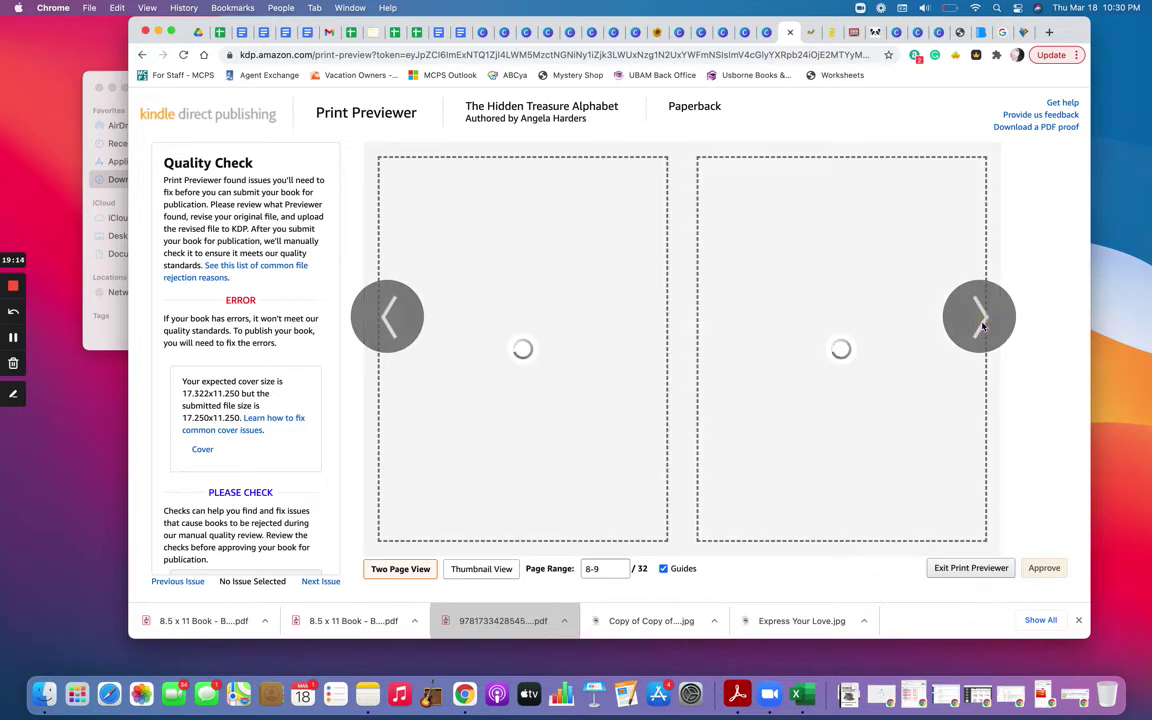
{"action": "left_click", "coordinate": [979, 318]}
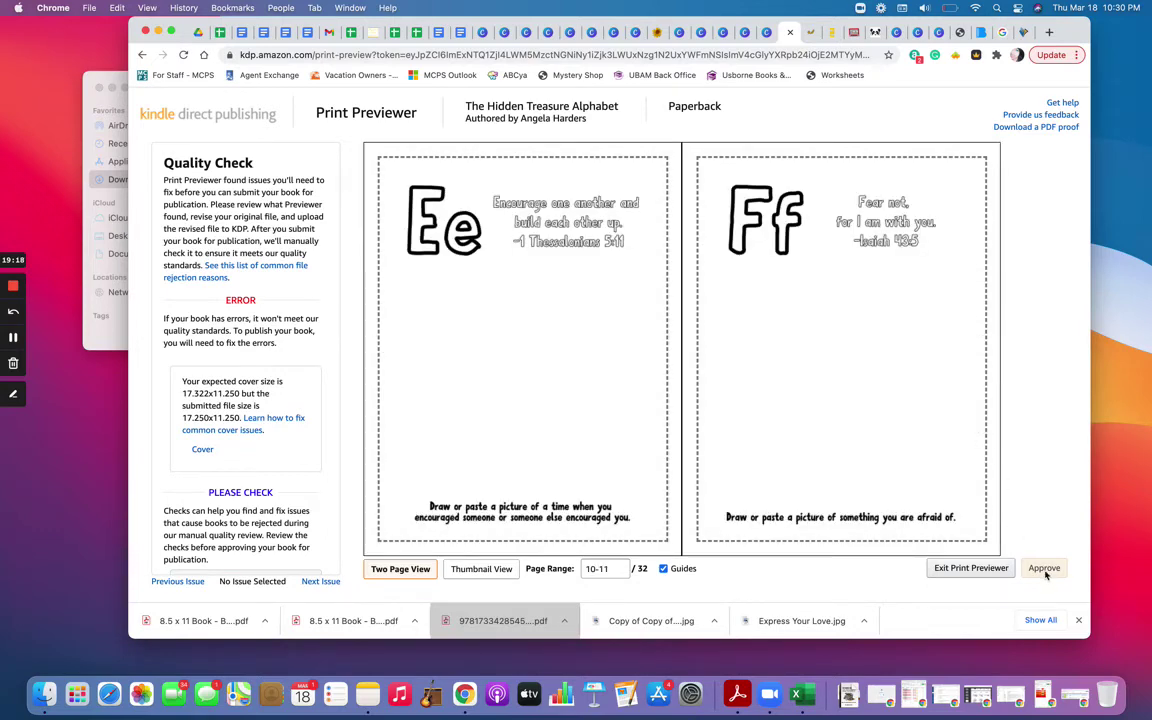
{"action": "left_click", "coordinate": [1078, 620]}
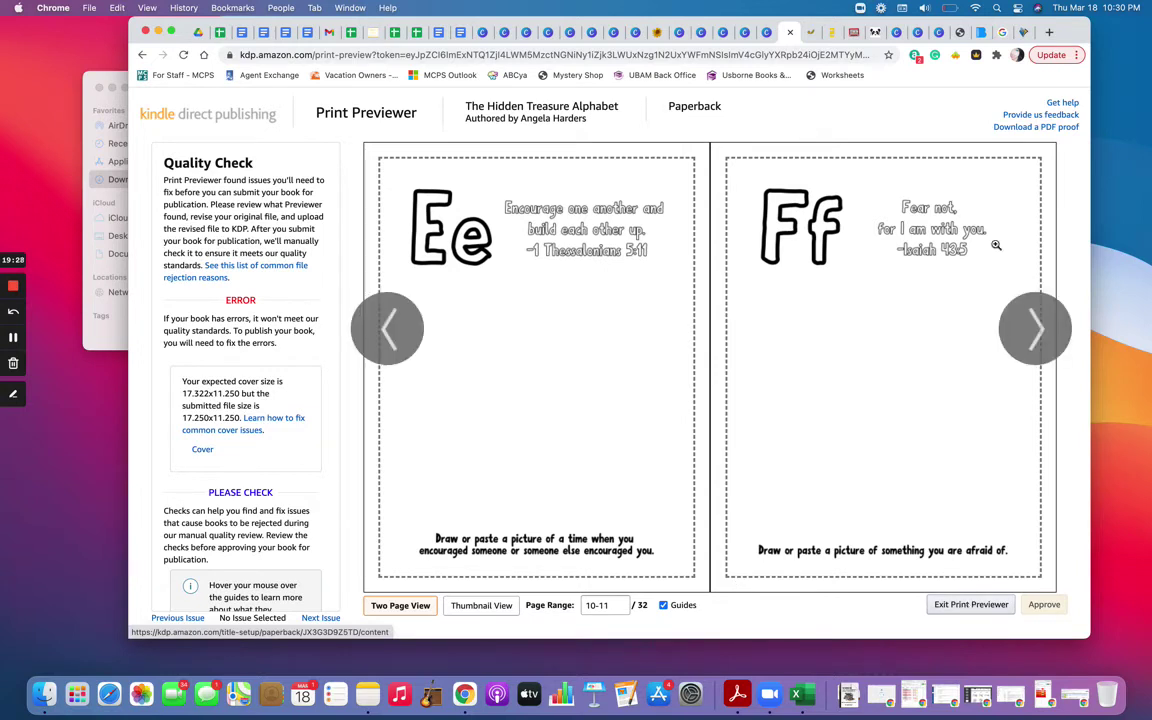
Step: Start resizing the "8.5 x 11 Book - Bible Verse ABC's - DIY" design in Canva and check the expected cover size in the KDP previewer
{"action": "left_click", "coordinate": [896, 35]}
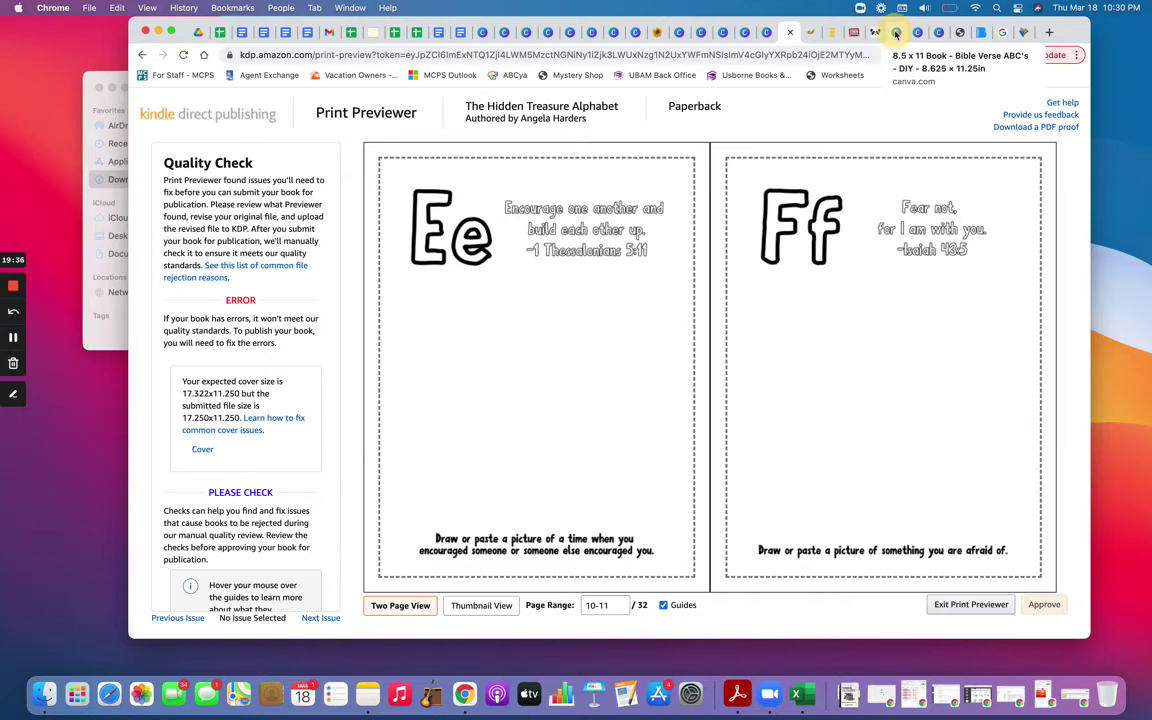
{"action": "scroll", "coordinate": [581, 283], "scroll_direction": "up", "scroll_amount": 15}
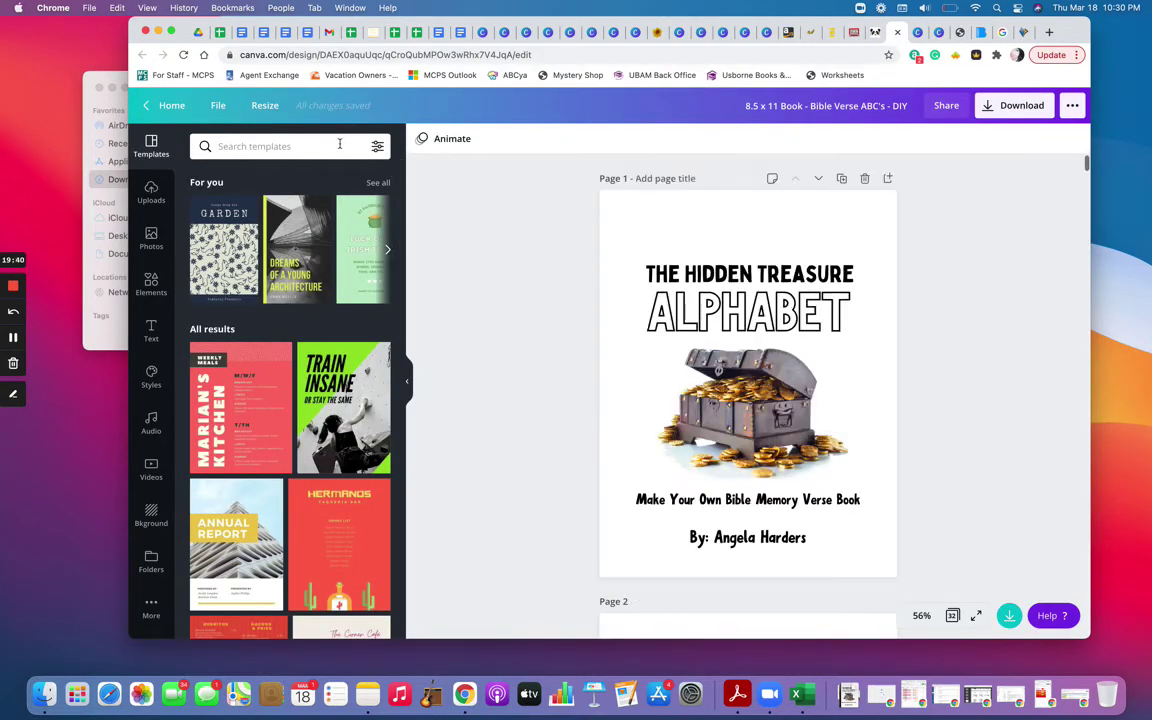
{"action": "left_click", "coordinate": [266, 106]}
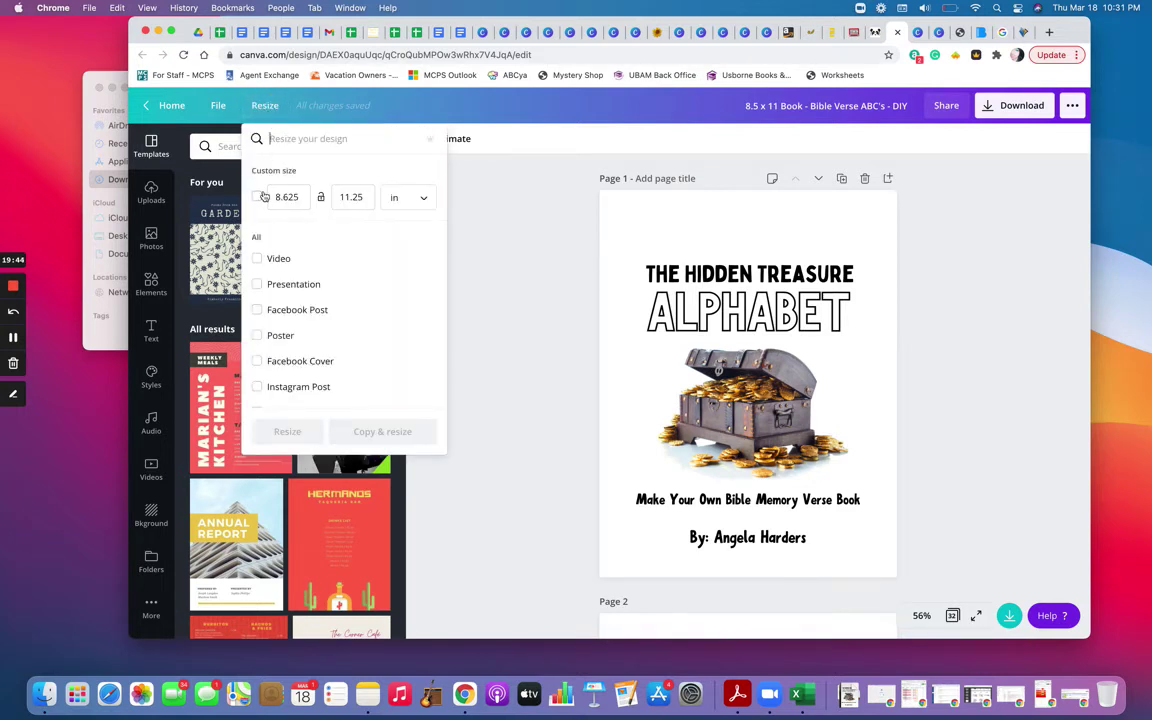
{"action": "left_click", "coordinate": [257, 197]}
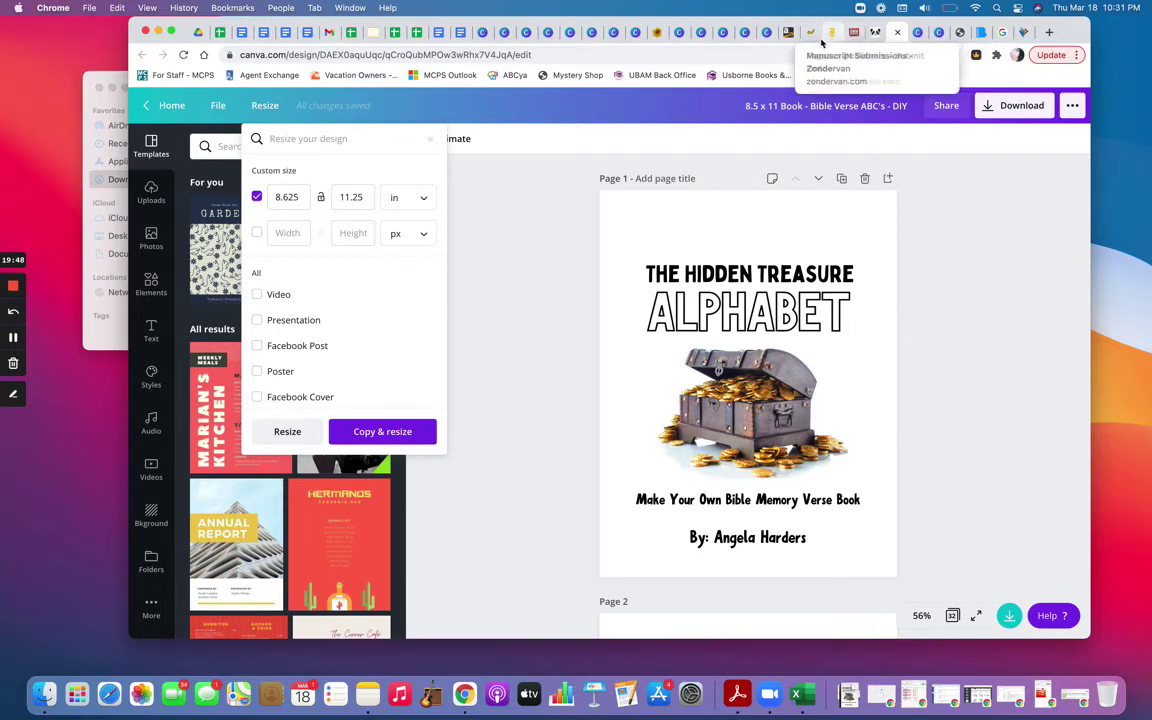
{"action": "left_click", "coordinate": [788, 36]}
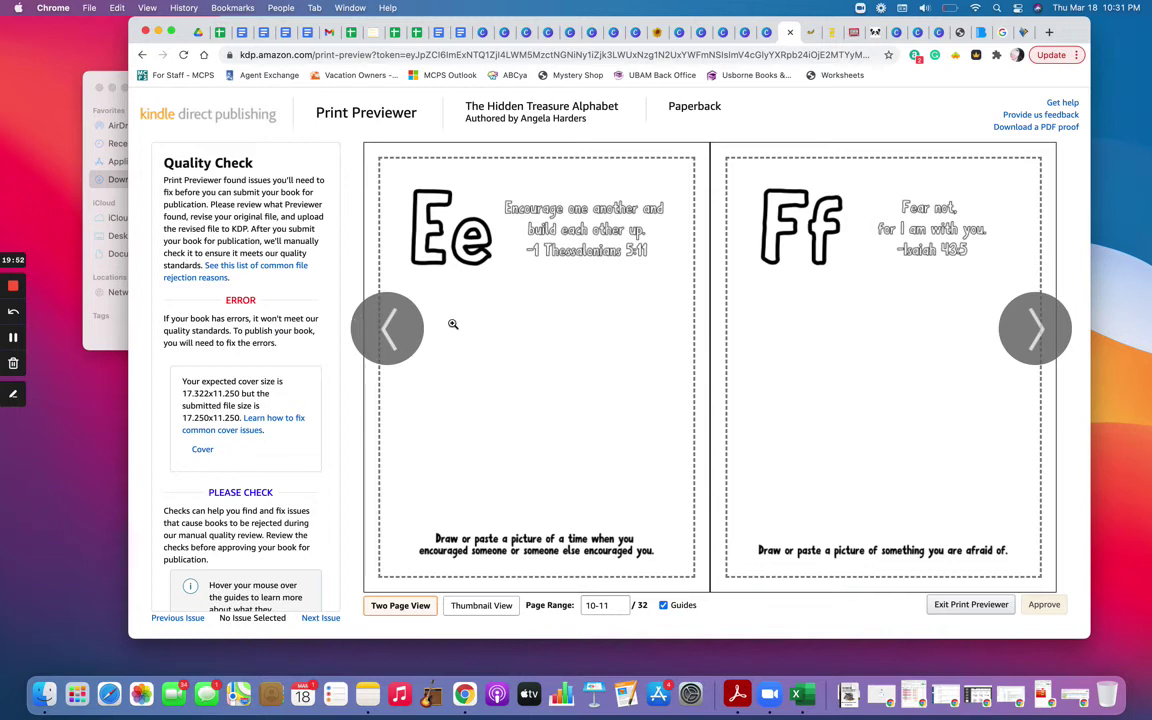
{"action": "left_click", "coordinate": [896, 33]}
Step: Enter a second custom size of 17.322 x 11.25, deselect the 8.625 x 11.25 in size and switch the unit to inches
{"action": "left_click", "coordinate": [285, 232]}
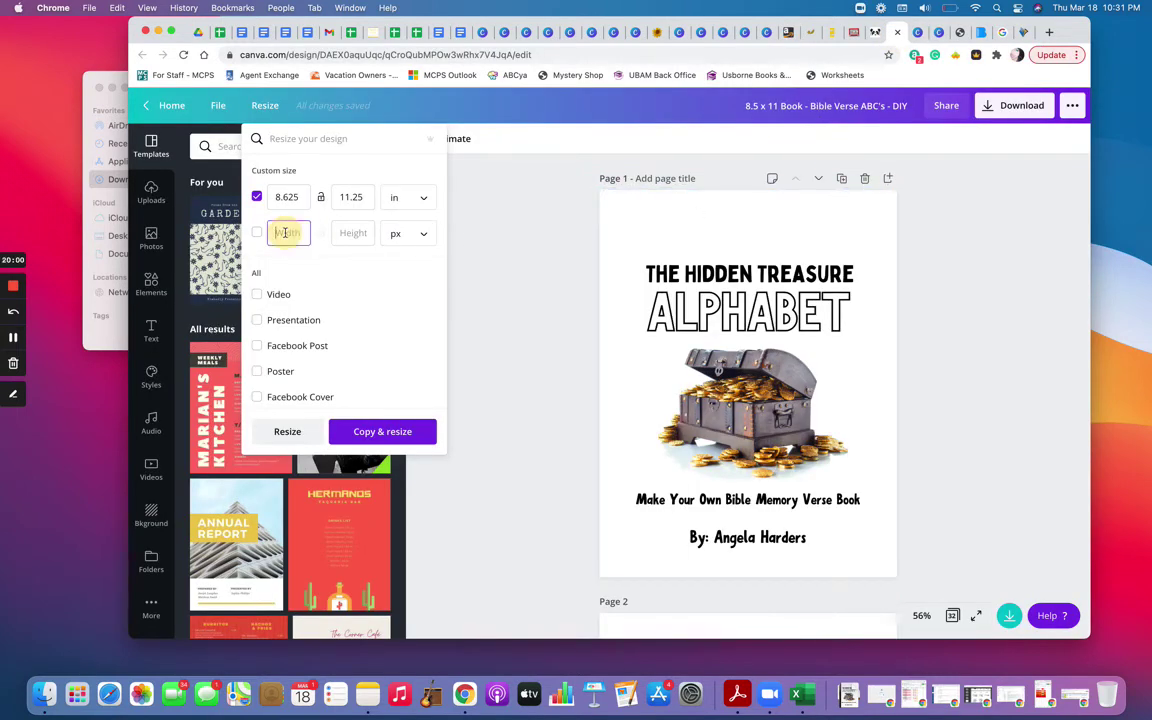
{"action": "type", "text": "17.322"}
{"action": "key", "text": "Tab"}
{"action": "type", "text": "11.25"}
{"action": "left_click", "coordinate": [256, 197]}
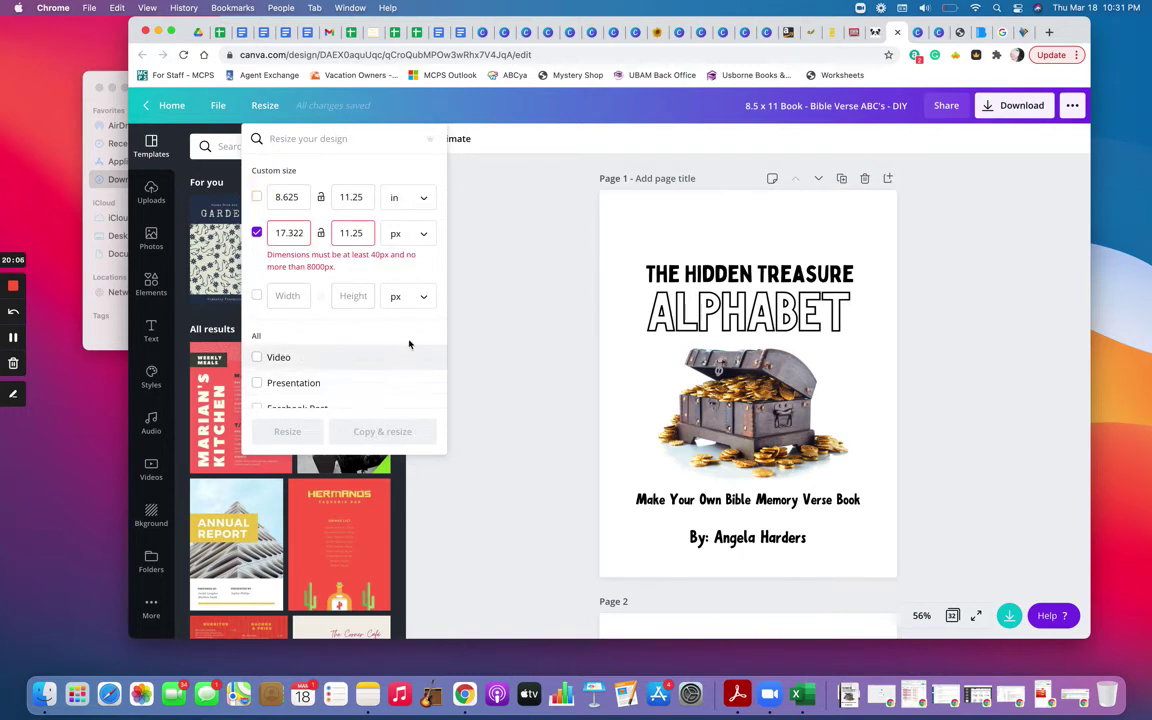
{"action": "left_click", "coordinate": [422, 238]}
{"action": "left_click", "coordinate": [414, 265]}
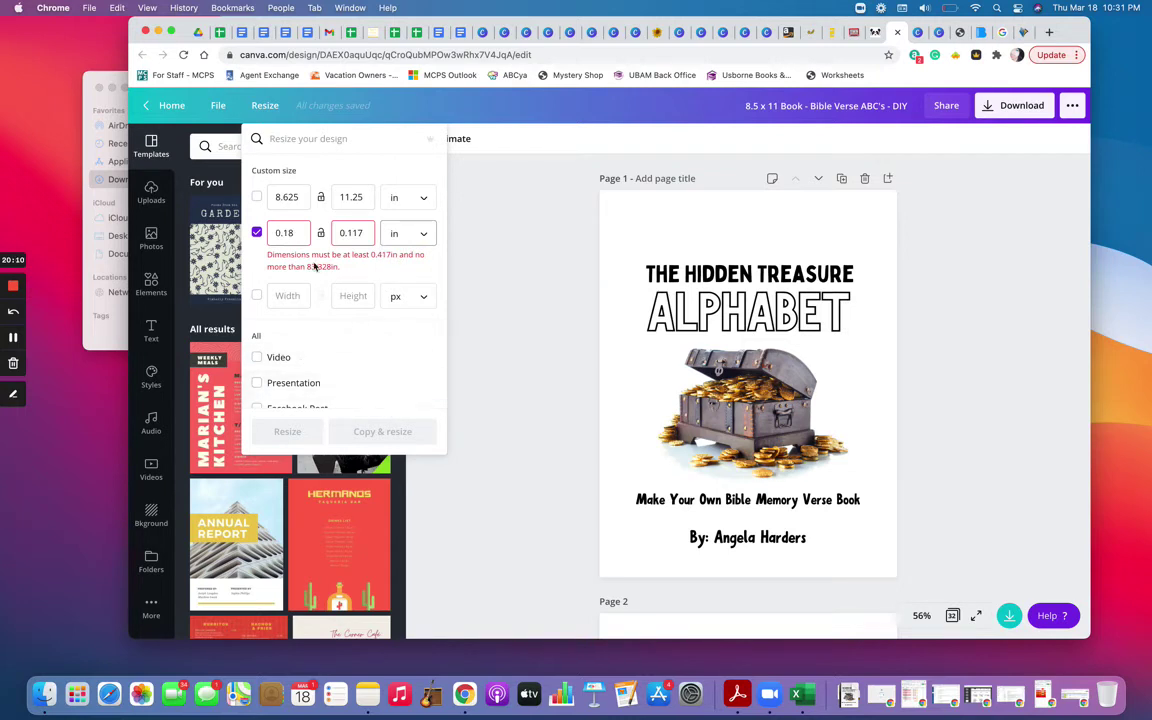
Step: Re-enter the custom size as 17.322 x 11.25 in and try to resize the interior book design to it
{"action": "double_click", "coordinate": [292, 235]}
{"action": "type", "text": "17.322"}
{"action": "key", "text": "Tab"}
{"action": "type", "text": "11.2"}
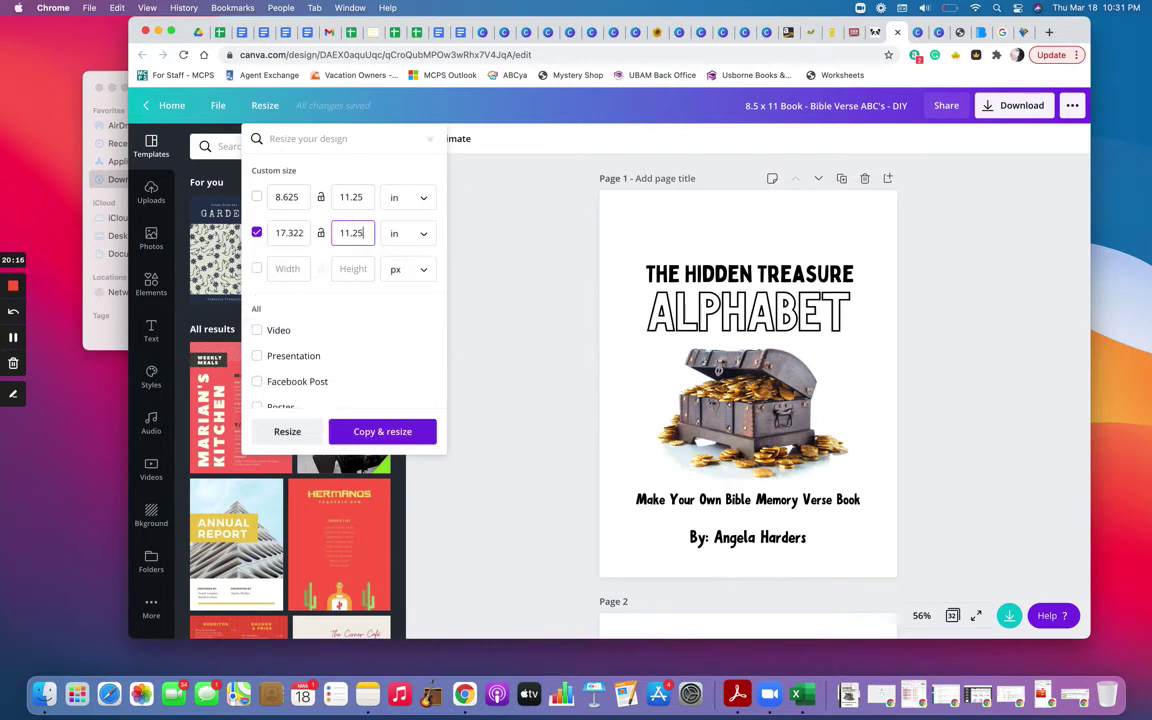
{"action": "left_click", "coordinate": [280, 437]}
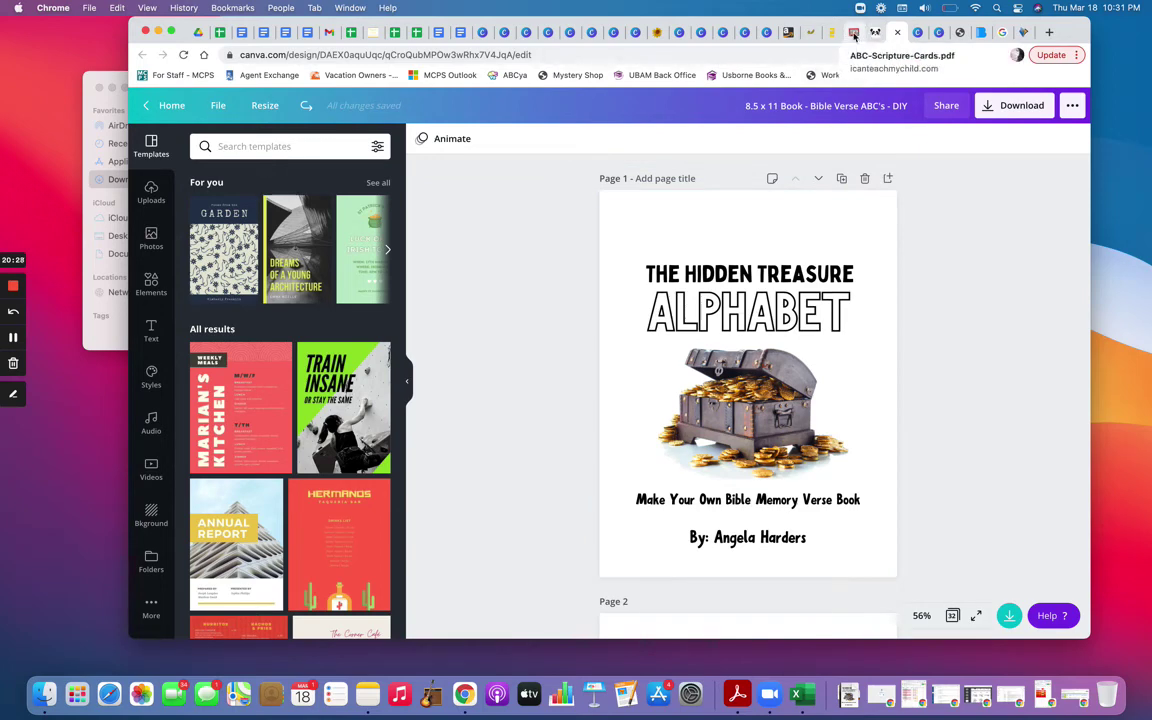
Step: Switch to the "8.5 x 11 Book - Bible Verse ABC's - DIY BOOK COVER" design in Canva and resize it to 17.322 x 11.25 in
{"action": "left_click", "coordinate": [787, 34]}
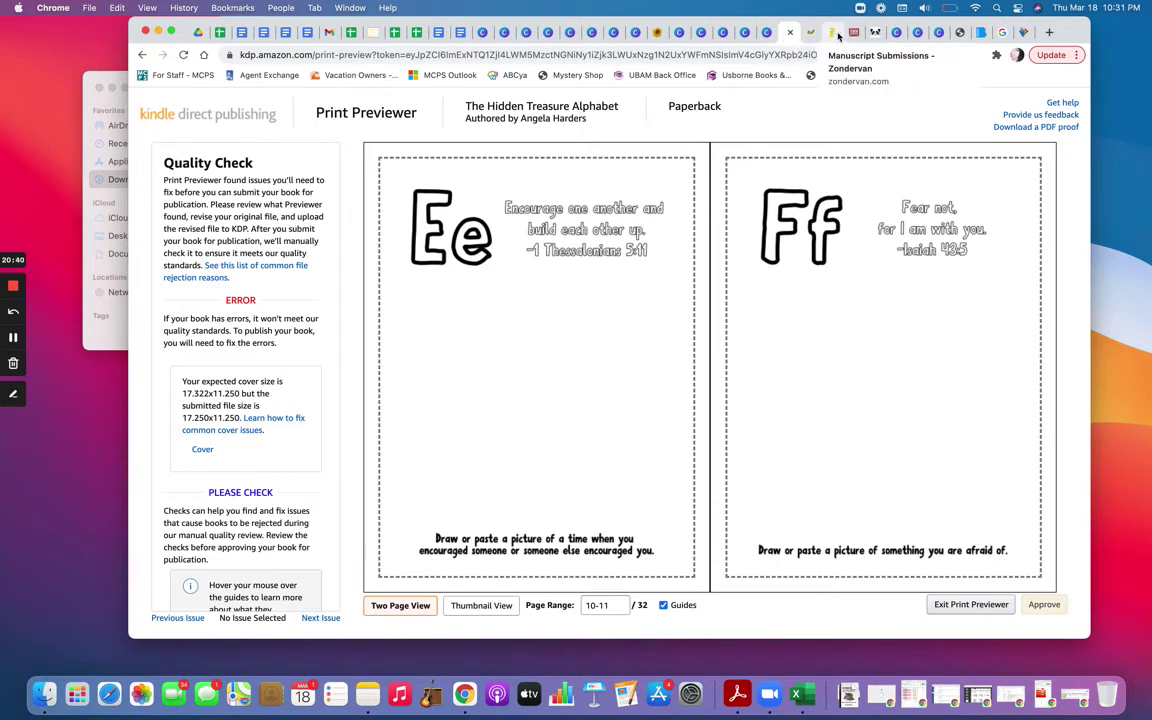
{"action": "left_click", "coordinate": [918, 33]}
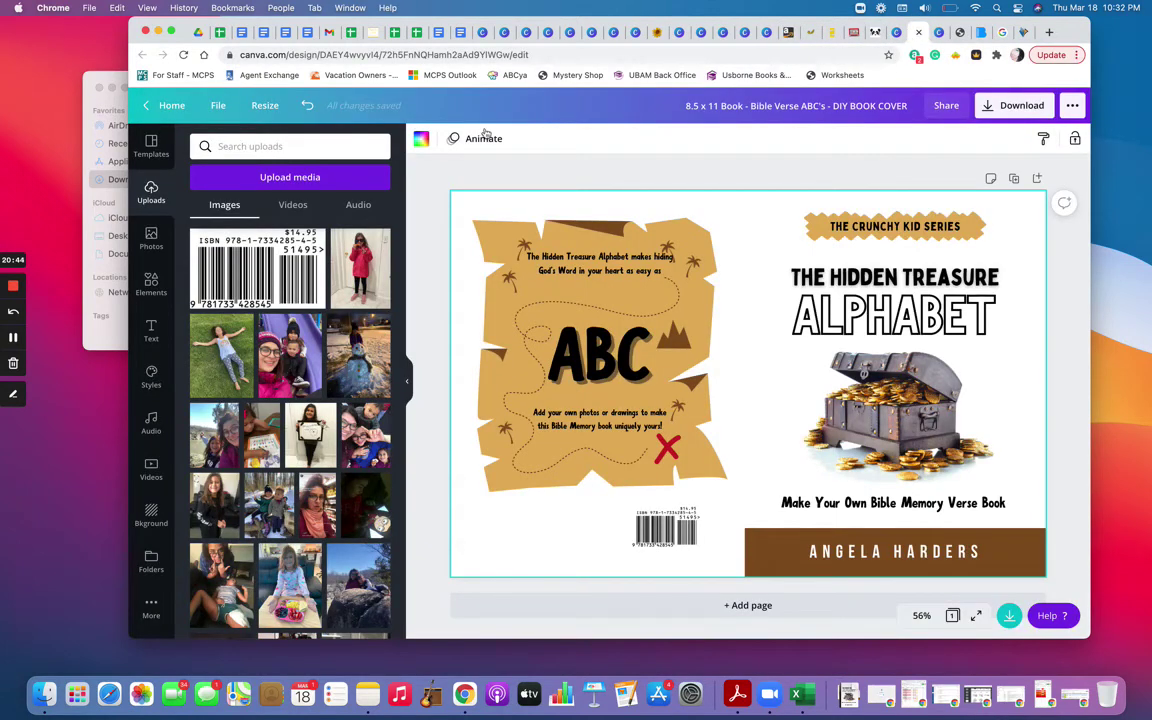
{"action": "left_click", "coordinate": [263, 107]}
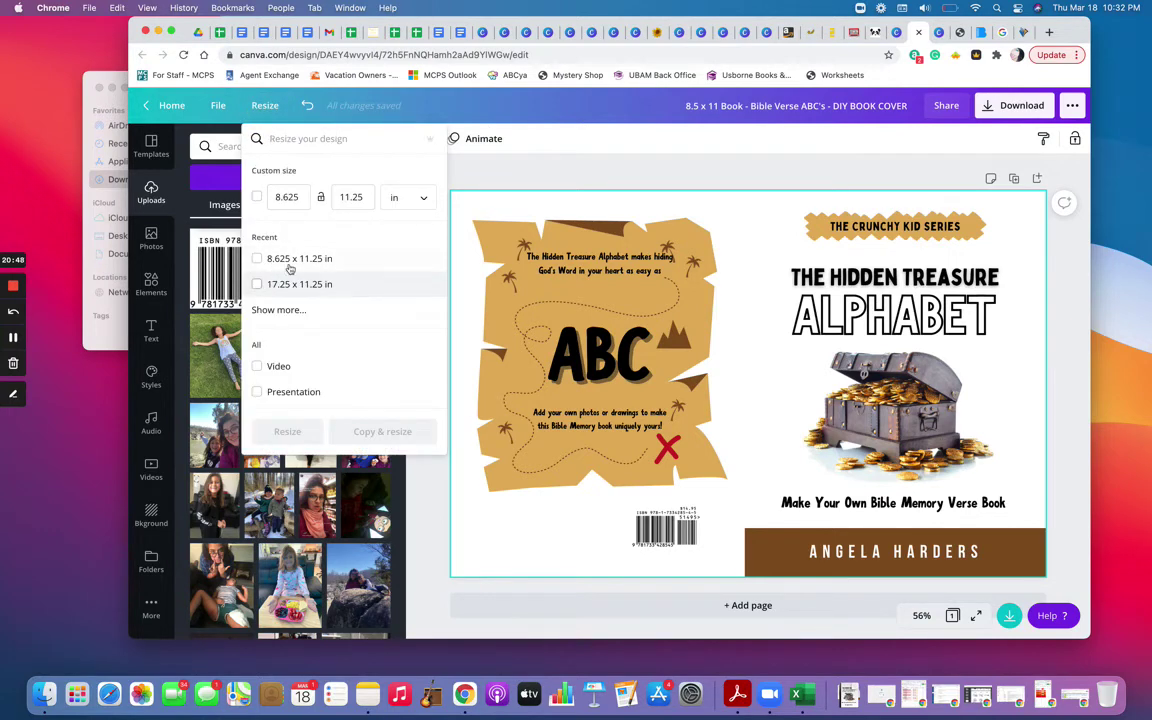
{"action": "left_click", "coordinate": [280, 196]}
{"action": "key", "text": "super+a"}
{"action": "type", "text": "17.5"}
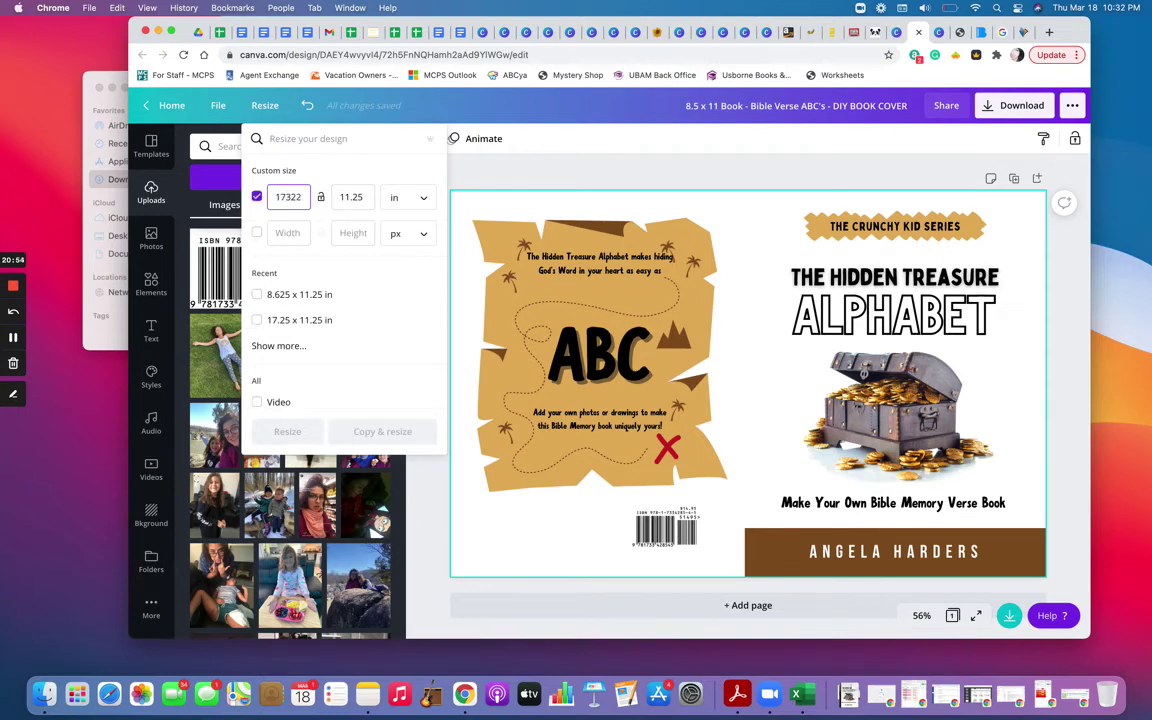
{"action": "key", "text": "Tab"}
{"action": "left_click", "coordinate": [287, 197]}
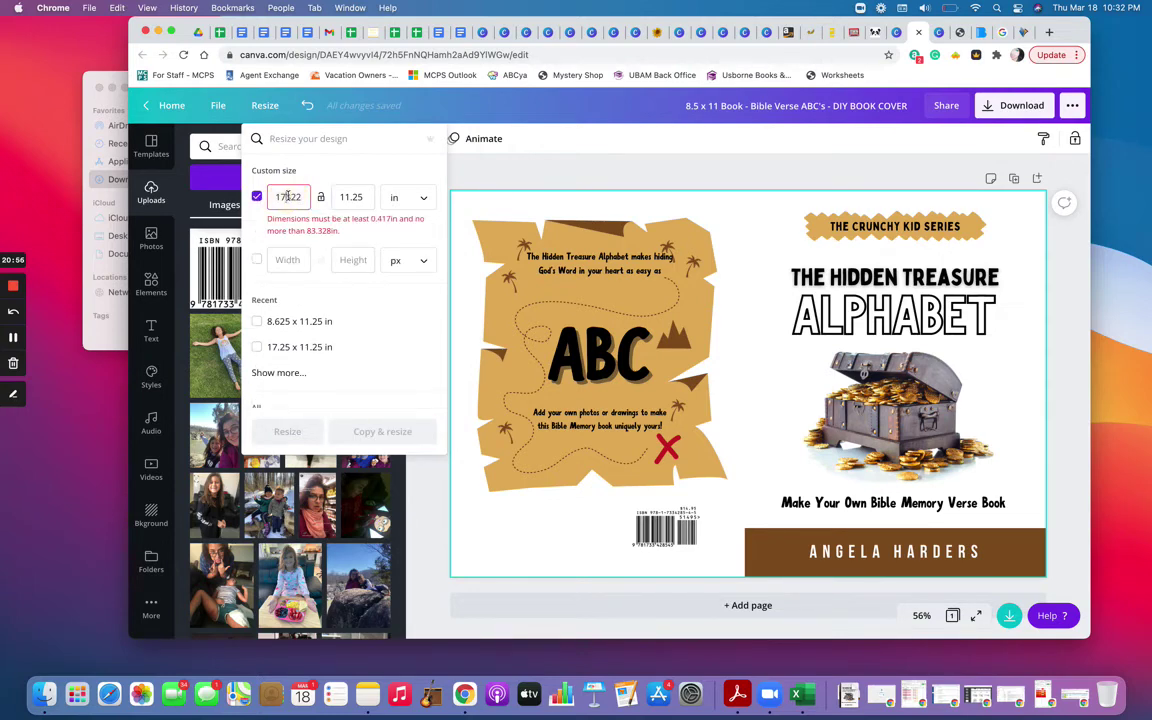
{"action": "key", "text": "BackSpace"}
{"action": "type", "text": "7.3"}
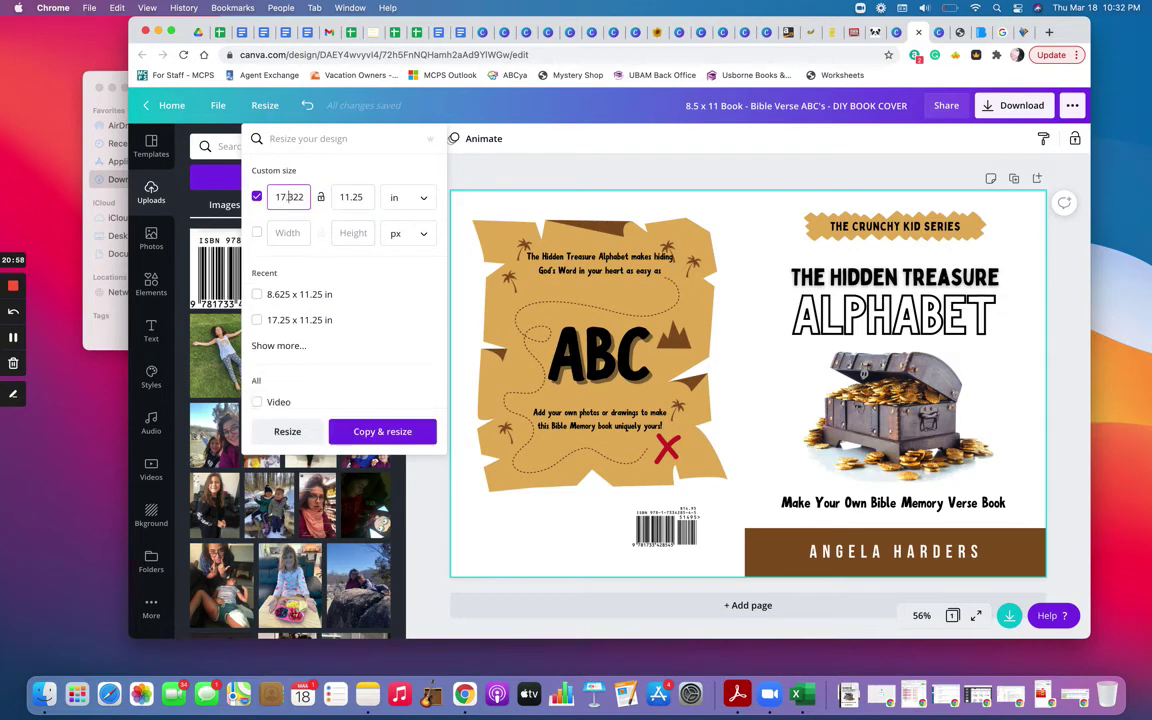
{"action": "left_click", "coordinate": [287, 431]}
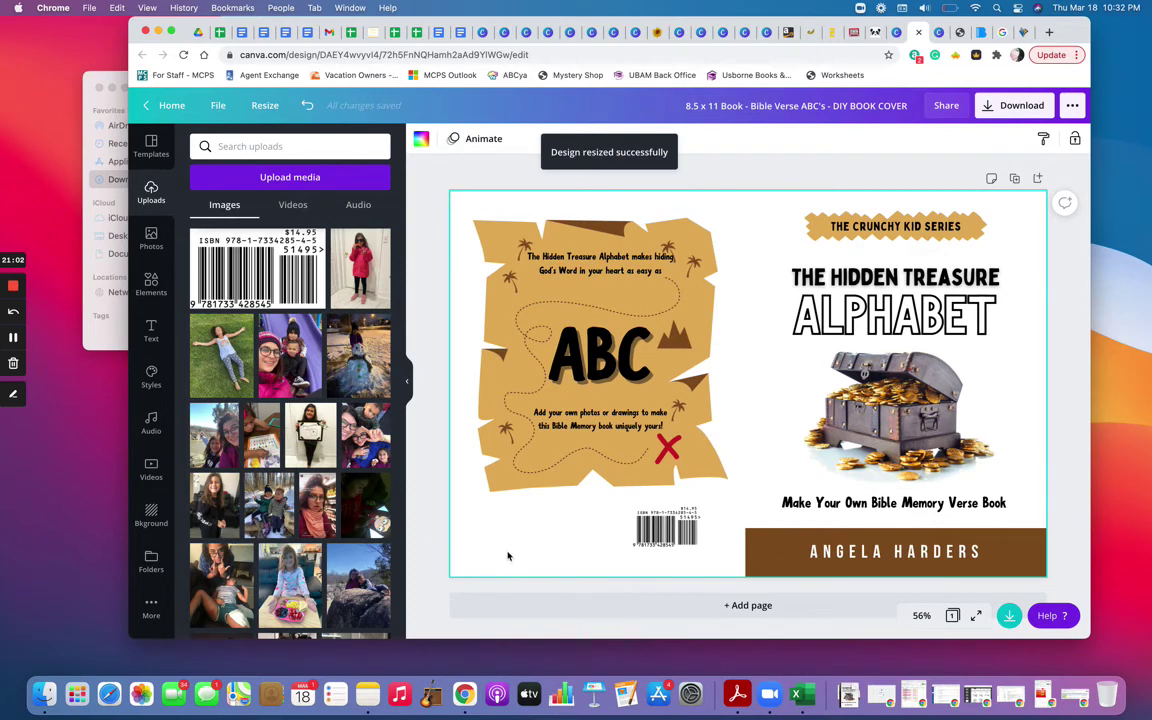
Step: Download the resized book cover design as a PDF Print file and continue editing
{"action": "left_click", "coordinate": [540, 469]}
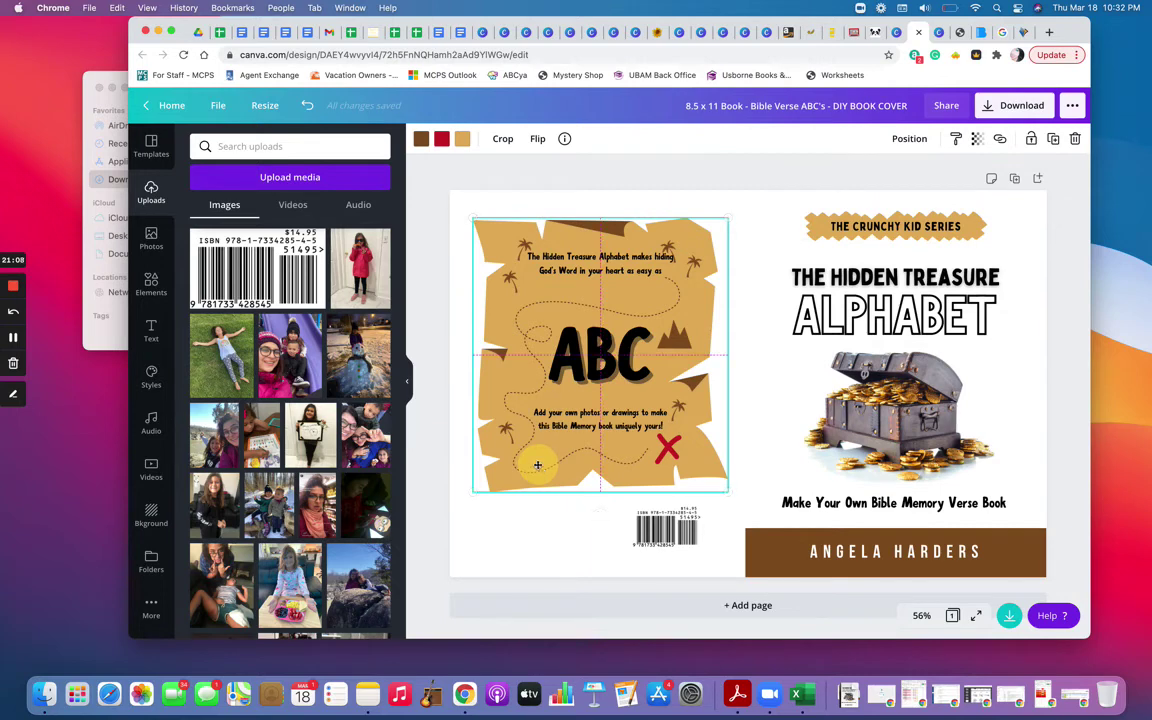
{"action": "left_click", "coordinate": [725, 177]}
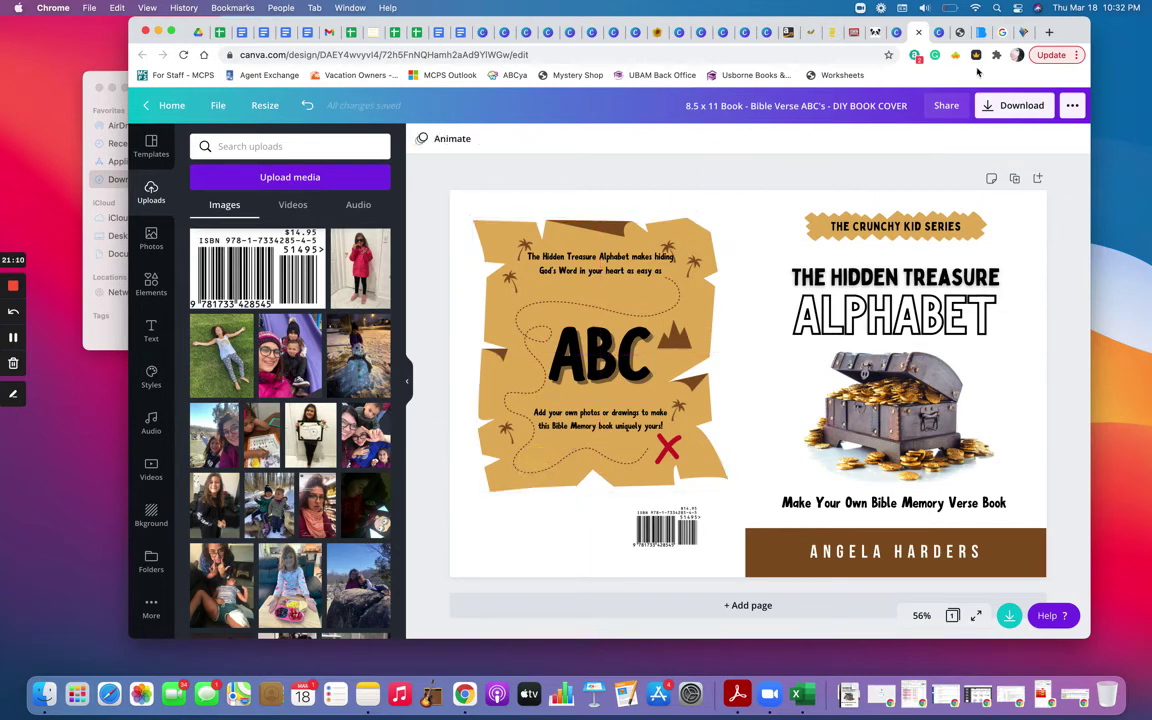
{"action": "left_click", "coordinate": [1022, 106]}
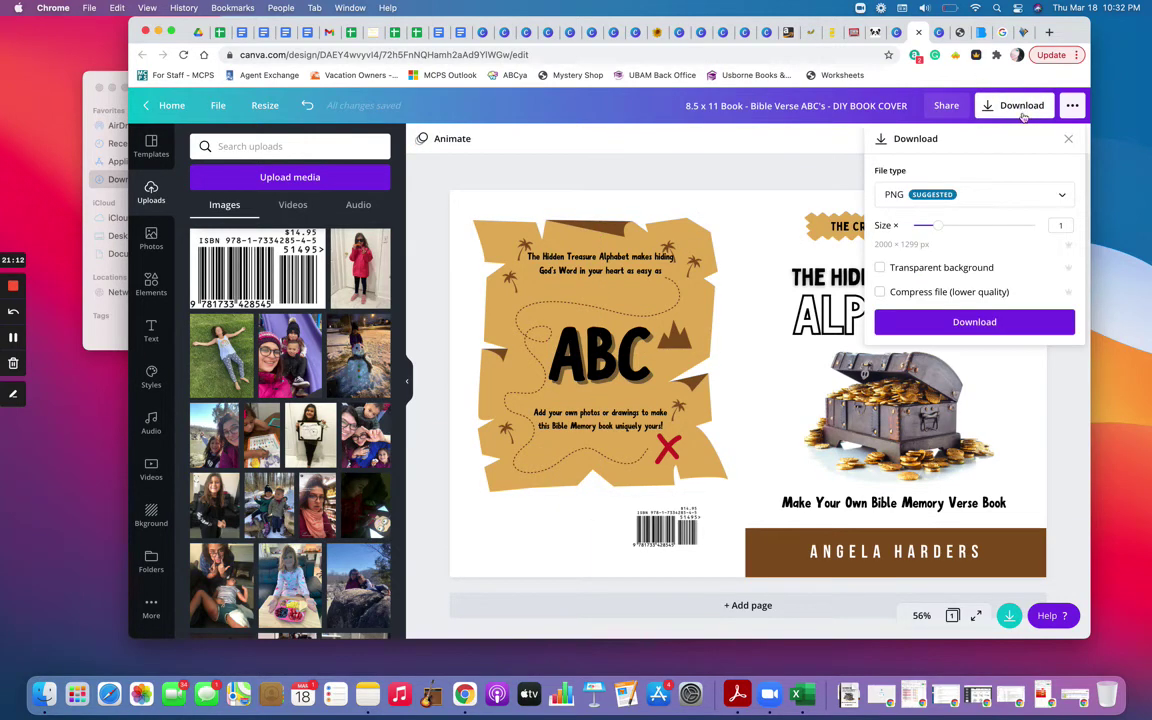
{"action": "left_click", "coordinate": [1047, 204]}
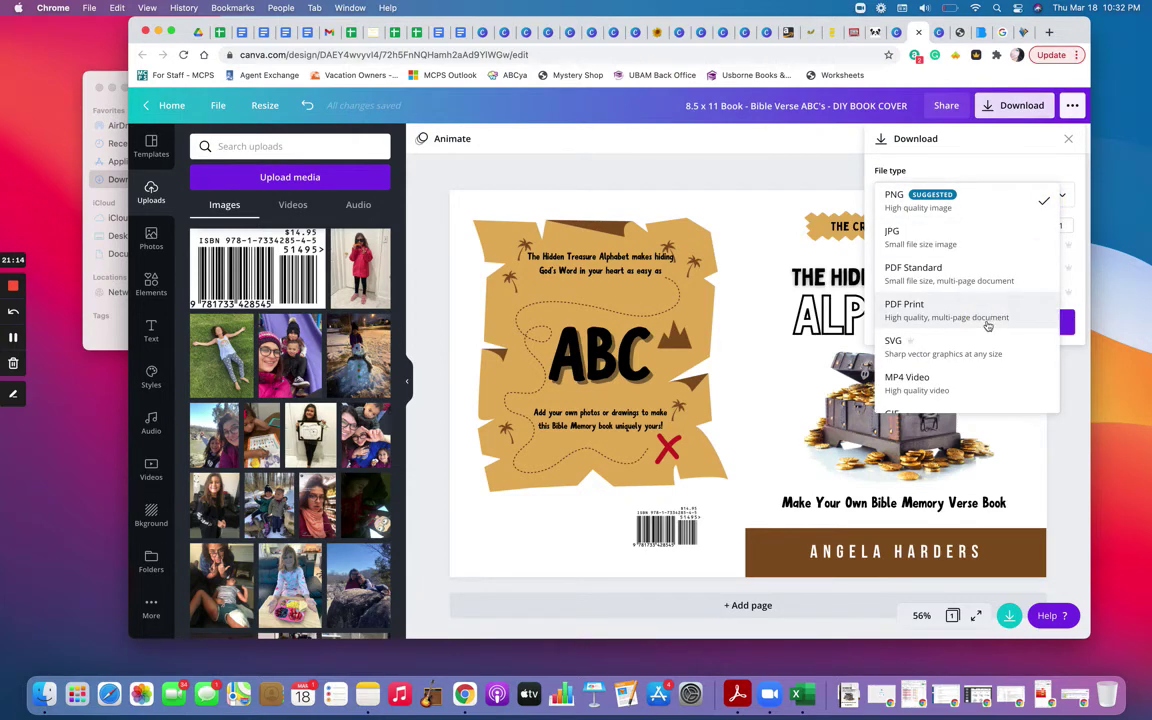
{"action": "left_click", "coordinate": [900, 300]}
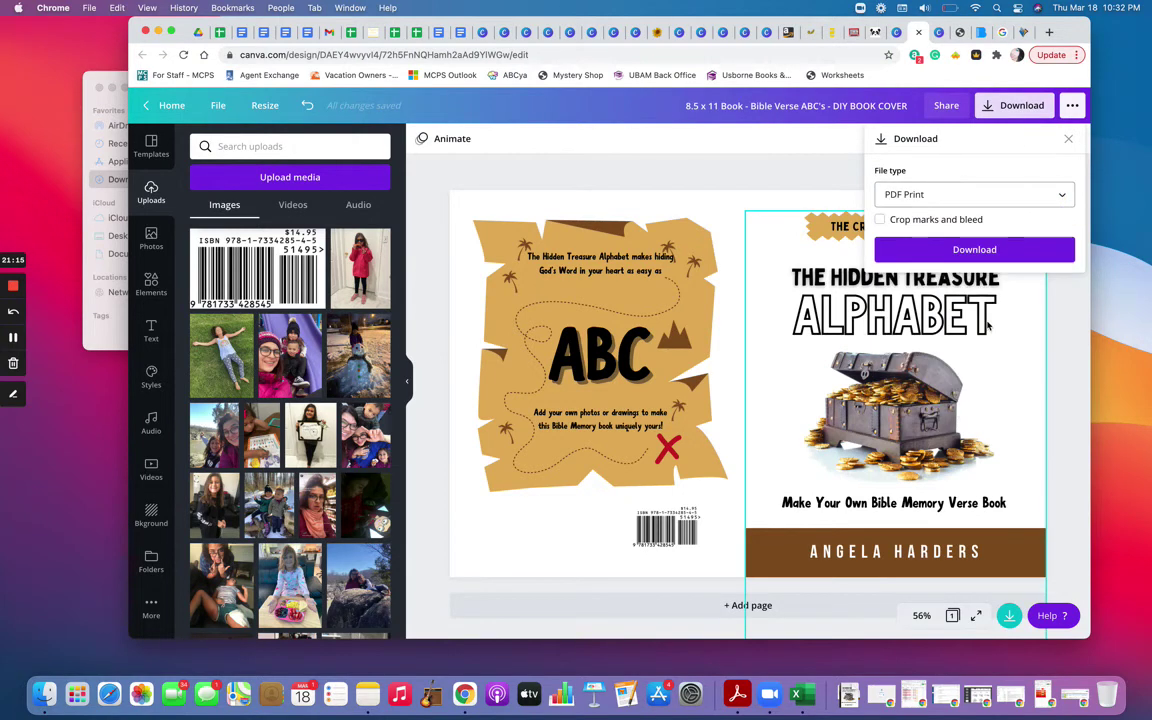
{"action": "left_click", "coordinate": [940, 253]}
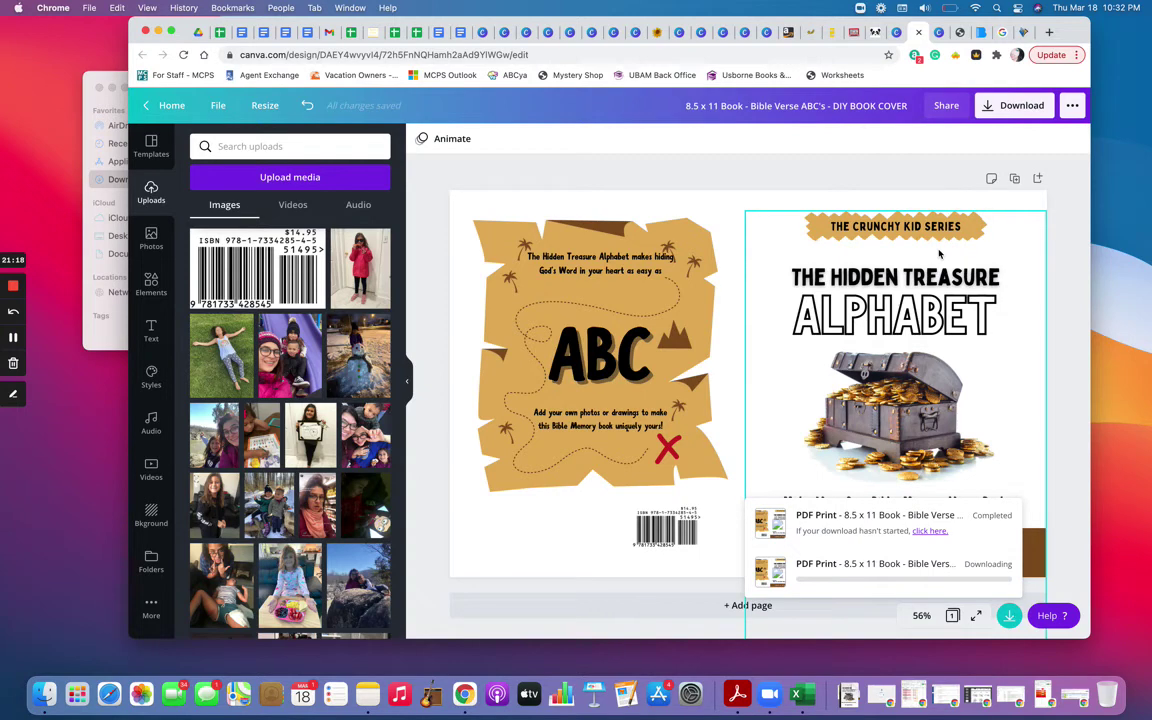
{"action": "left_click", "coordinate": [1068, 333]}
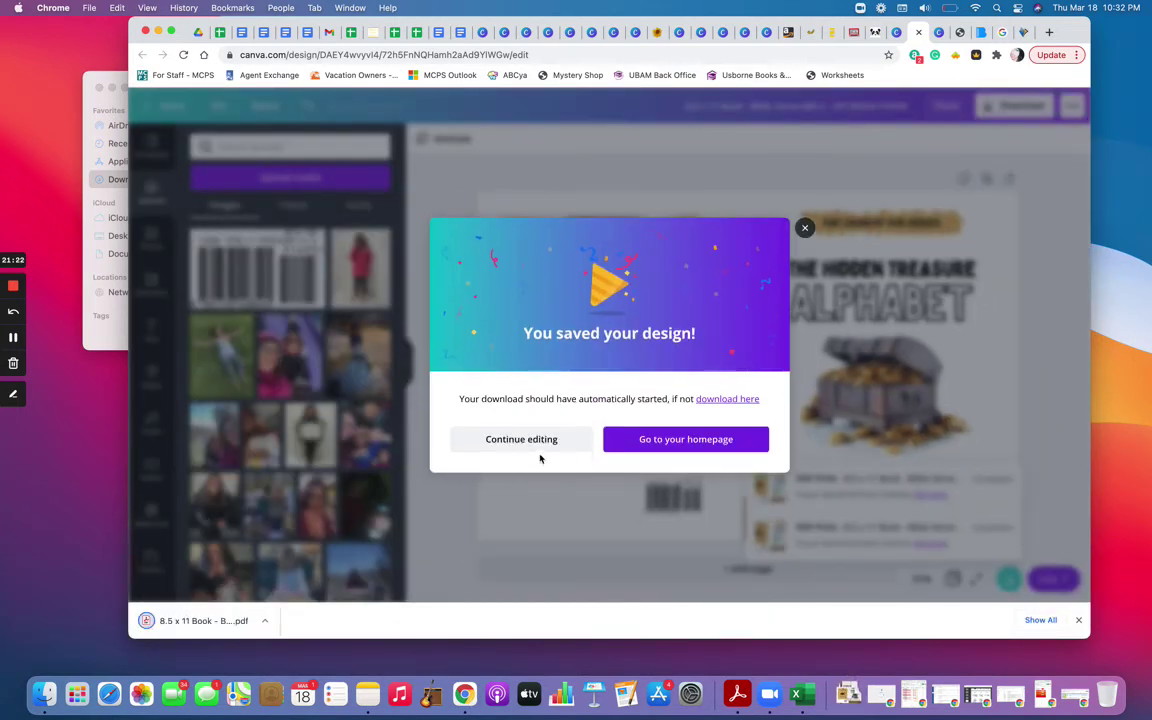
{"action": "left_click", "coordinate": [532, 450]}
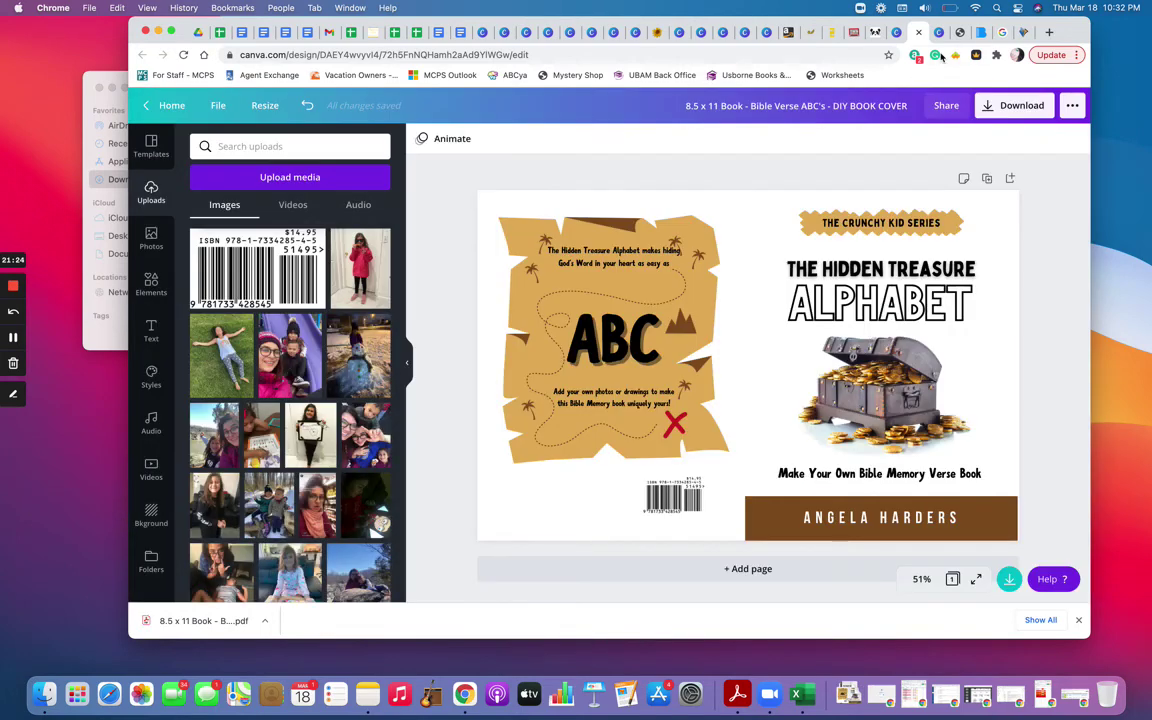
Step: Switch to the KDP Print Previewer for The Hidden Treasure Alphabet and exit it back to the paperback content page
{"action": "left_click", "coordinate": [1015, 33]}
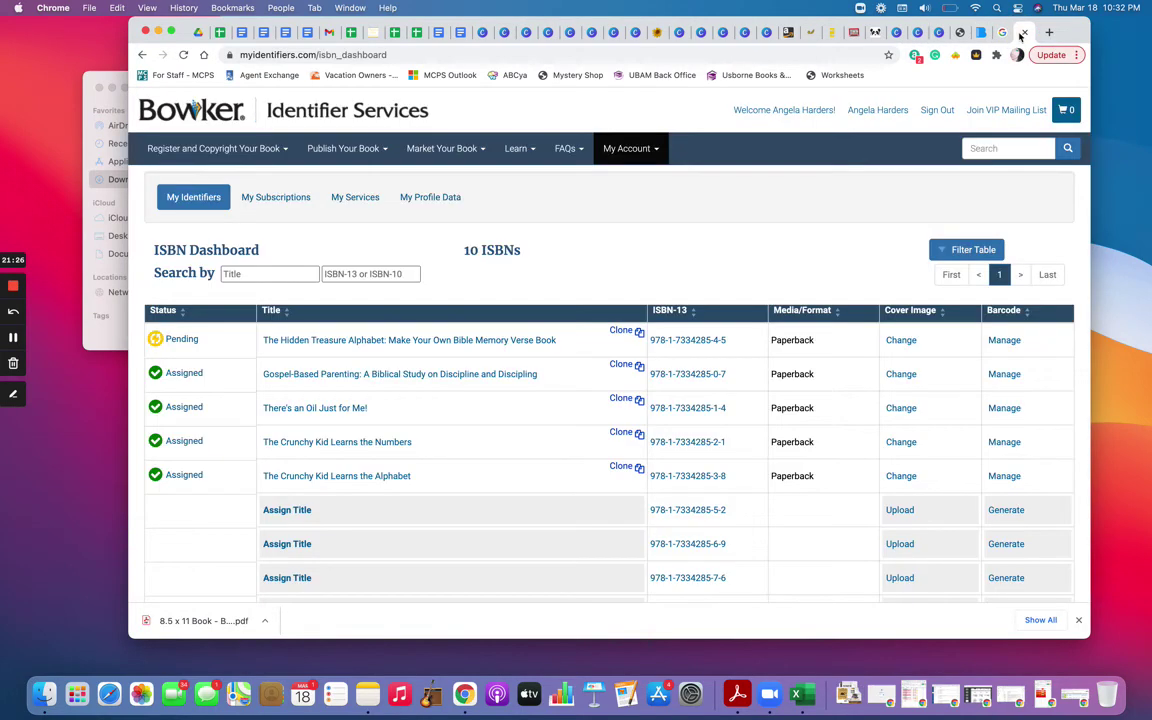
{"action": "left_click", "coordinate": [710, 32]}
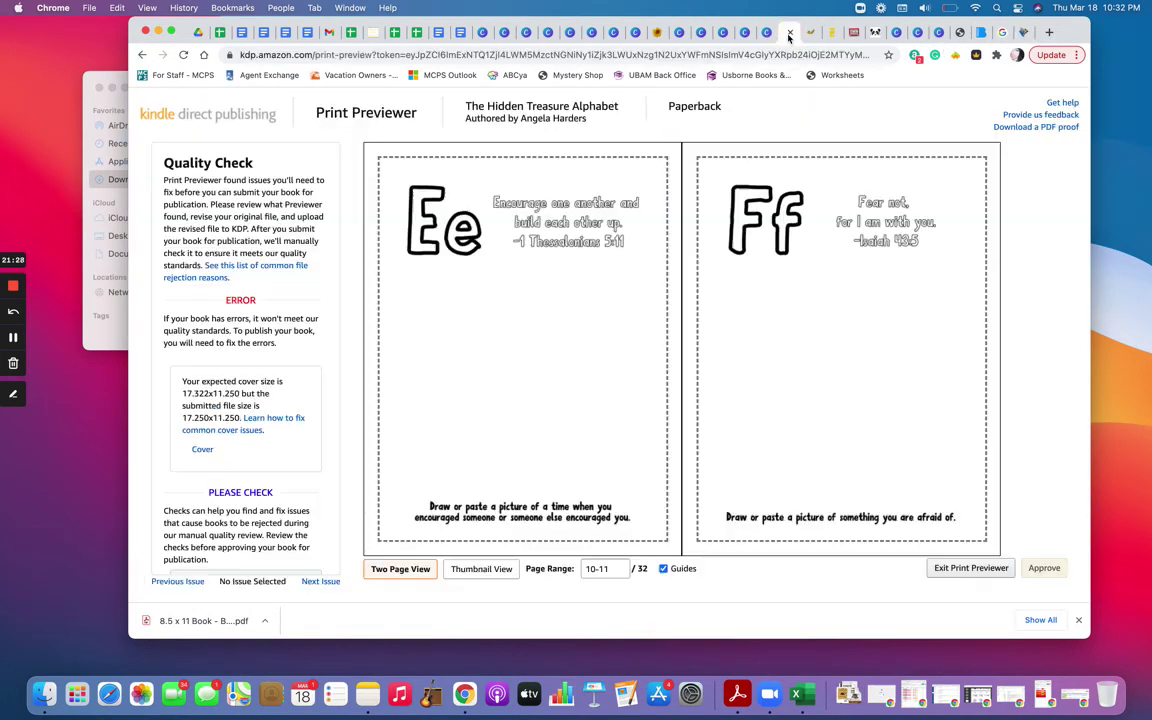
{"action": "left_click", "coordinate": [972, 570]}
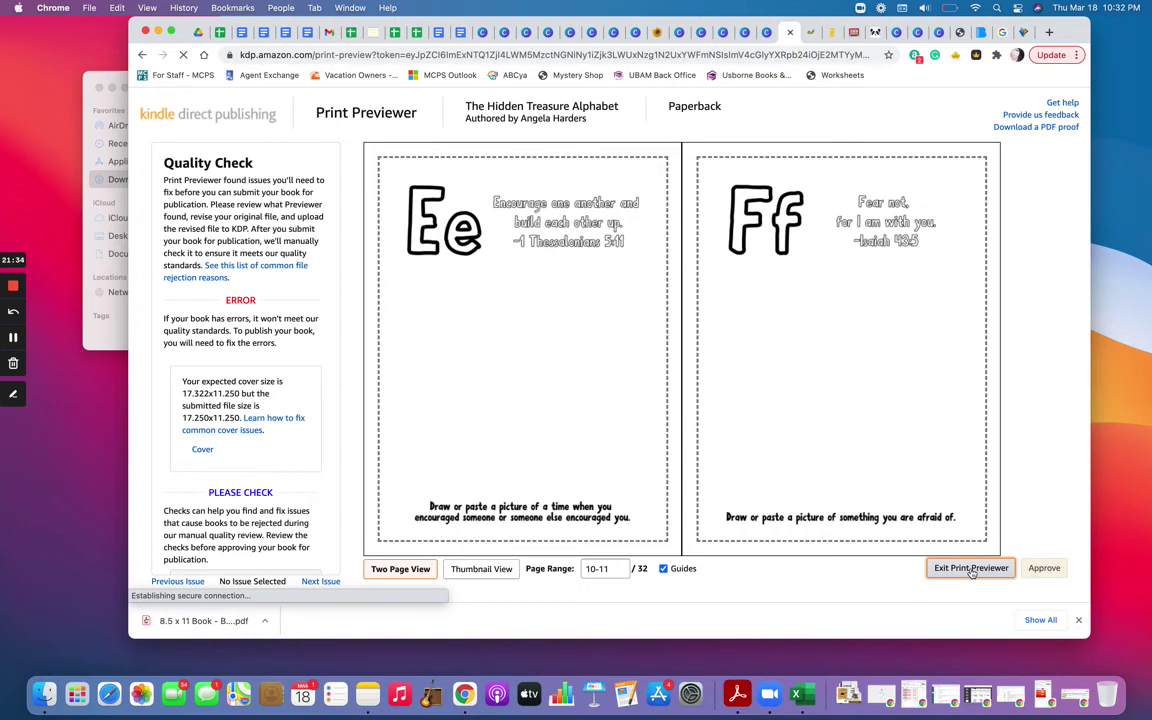
Step: Upload "8.5 x 11 Book - Bible Verse ABC's - DIY BOOK COVER (1).pdf" from Downloads as the book cover and launch the previewer
{"action": "scroll", "coordinate": [826, 502], "scroll_direction": "down", "scroll_amount": 10}
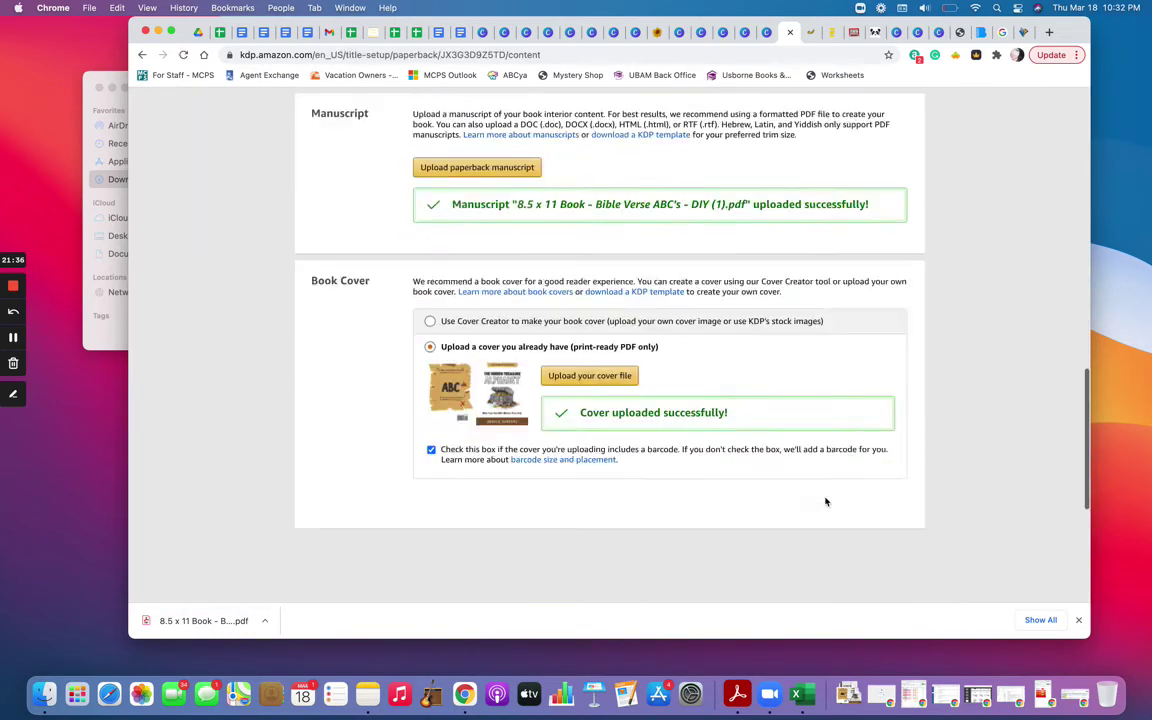
{"action": "scroll", "coordinate": [826, 502], "scroll_direction": "down", "scroll_amount": 5}
{"action": "scroll", "coordinate": [823, 507], "scroll_direction": "up", "scroll_amount": 5}
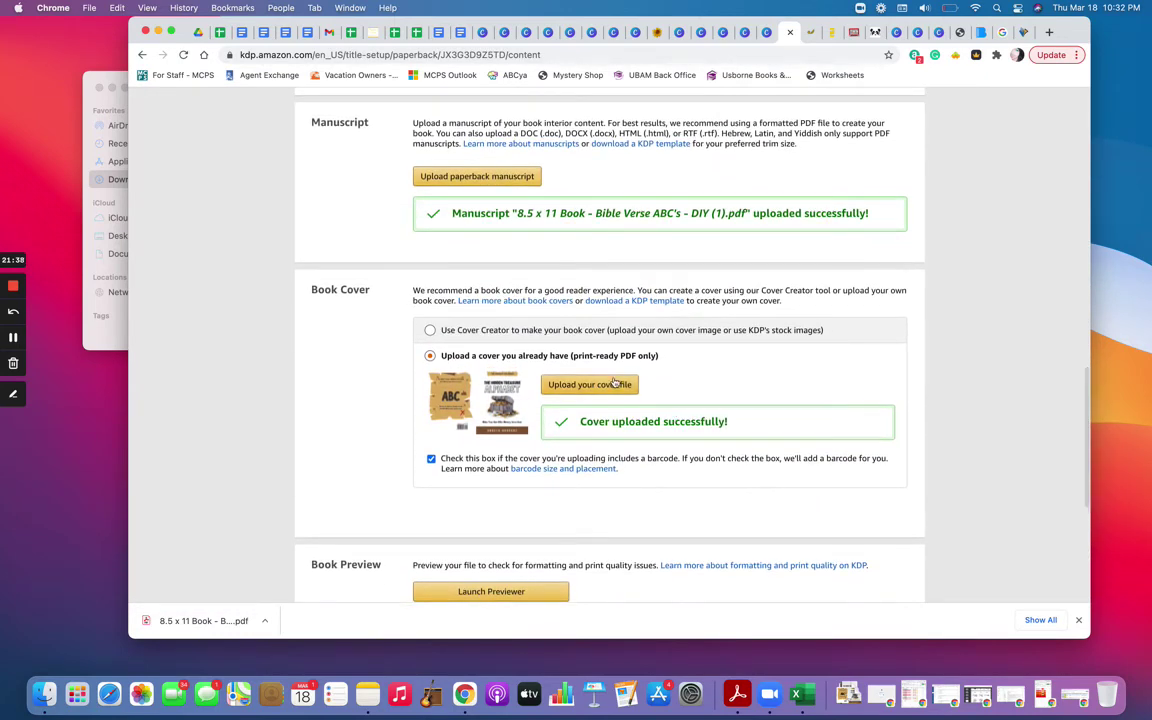
{"action": "left_click", "coordinate": [612, 384]}
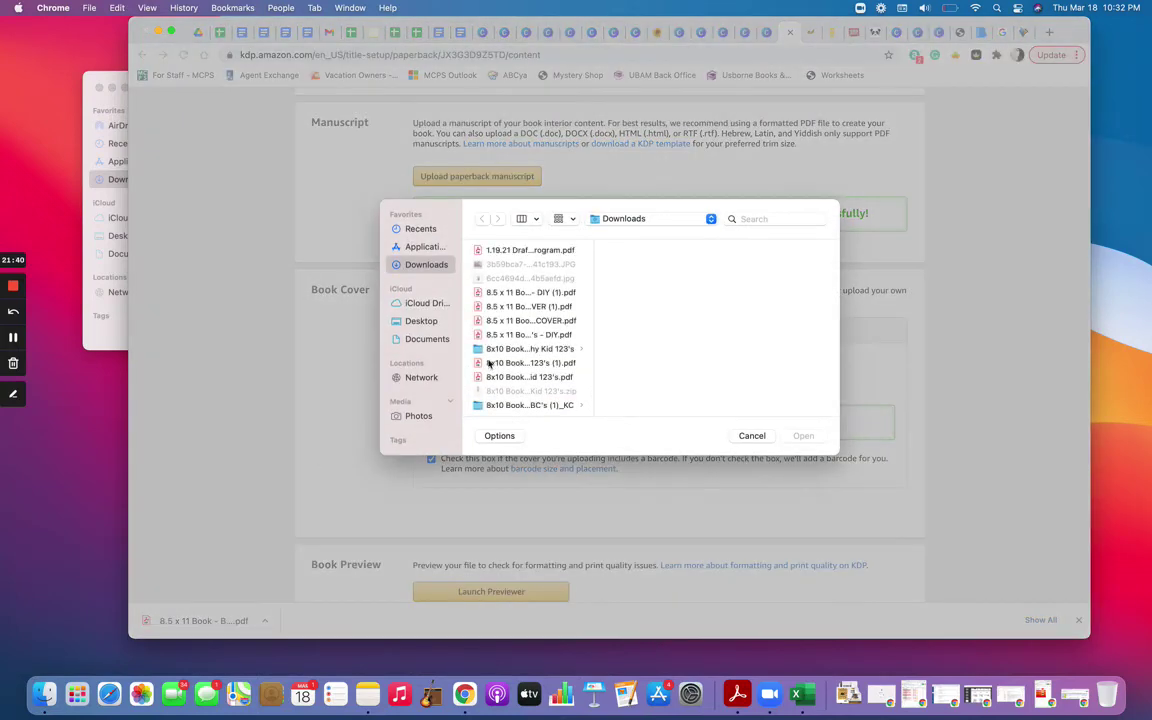
{"action": "left_click", "coordinate": [420, 231]}
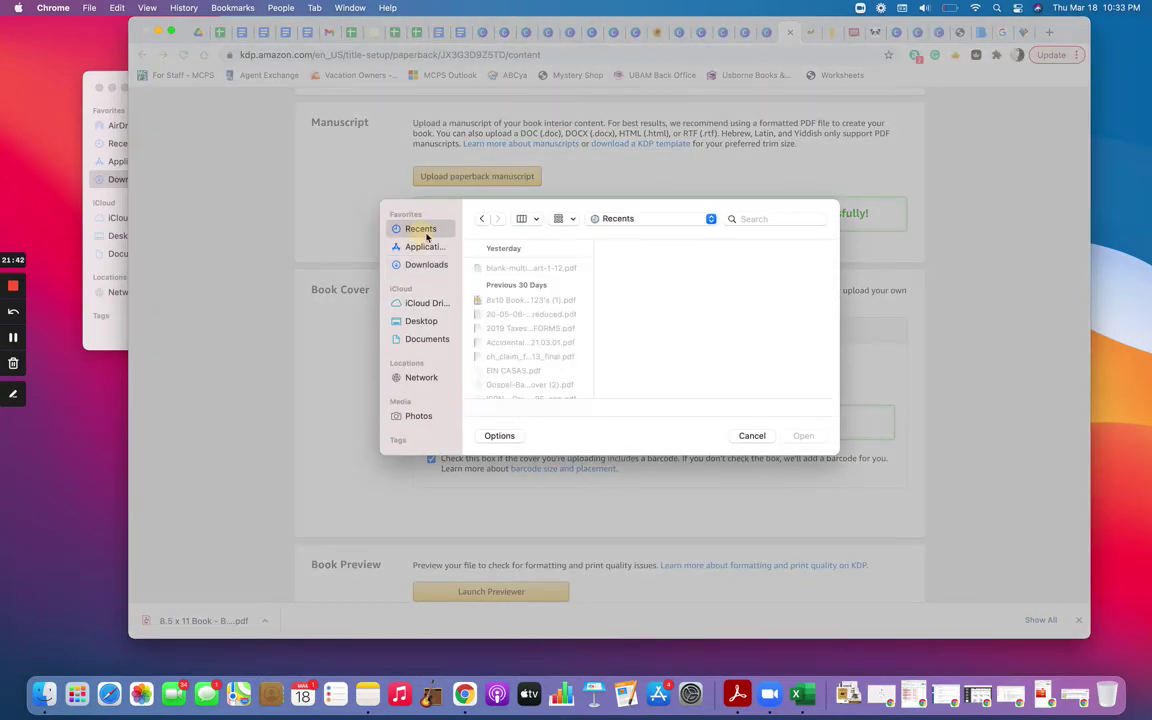
{"action": "scroll", "coordinate": [536, 295], "scroll_direction": "down", "scroll_amount": 2}
{"action": "scroll", "coordinate": [536, 295], "scroll_direction": "up", "scroll_amount": 2}
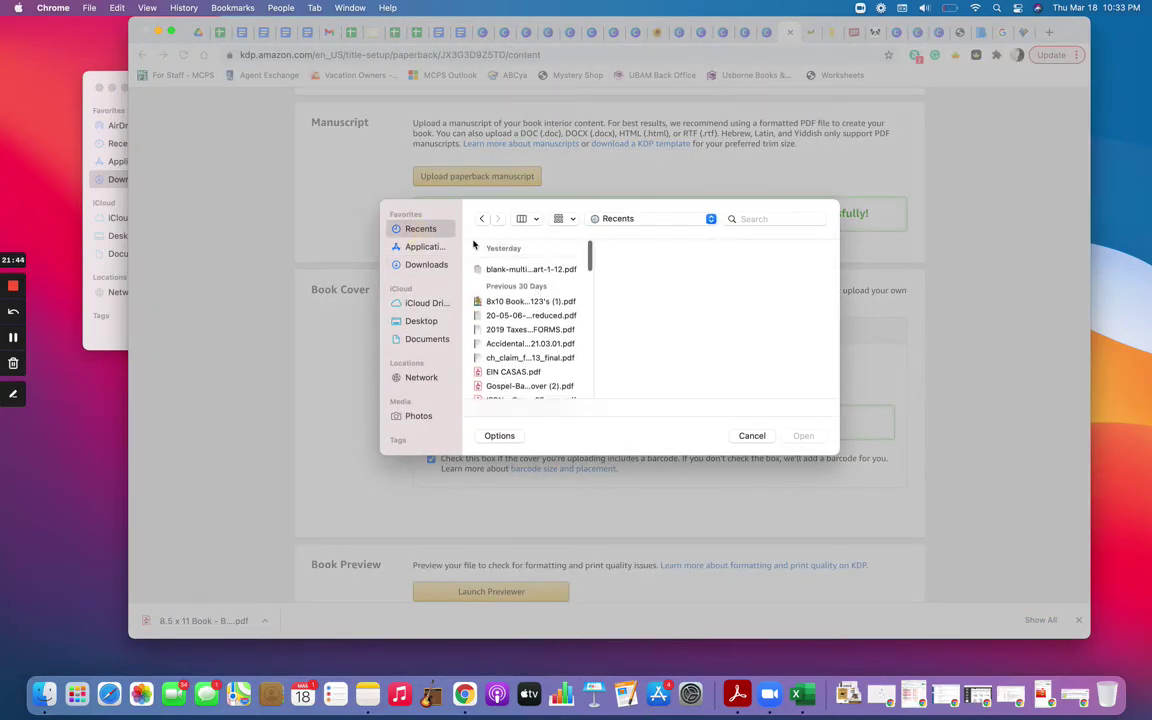
{"action": "left_click", "coordinate": [427, 266]}
{"action": "scroll", "coordinate": [556, 392], "scroll_direction": "down", "scroll_amount": 1}
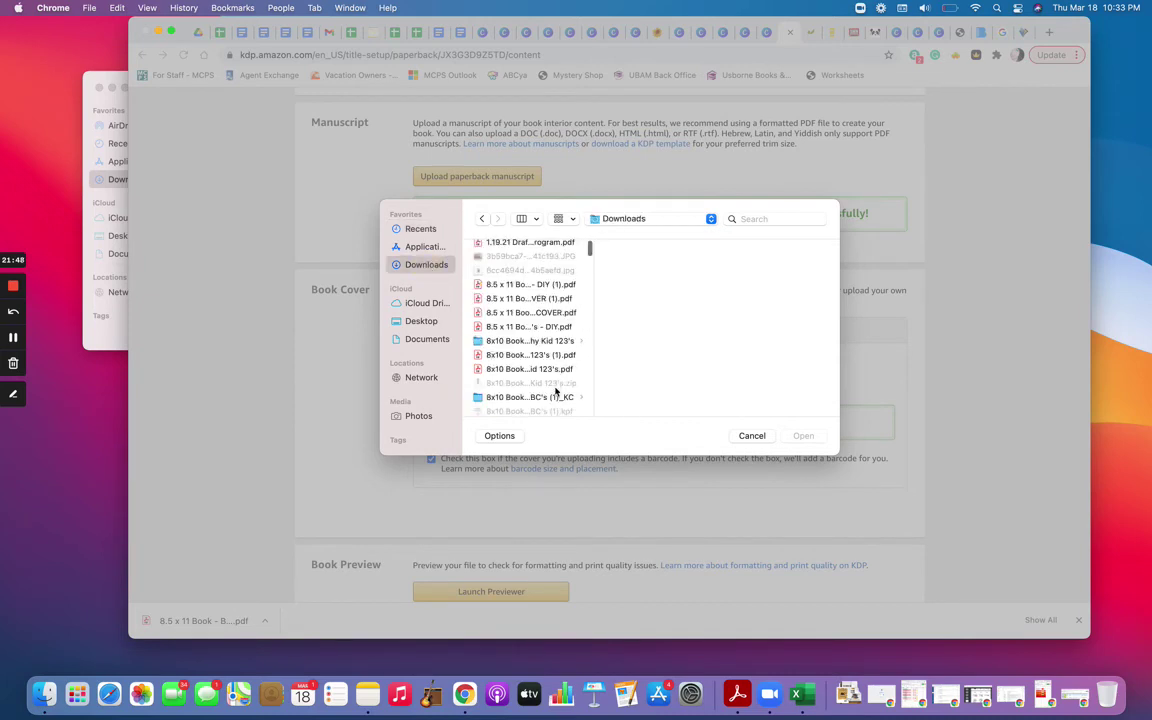
{"action": "left_click", "coordinate": [530, 298]}
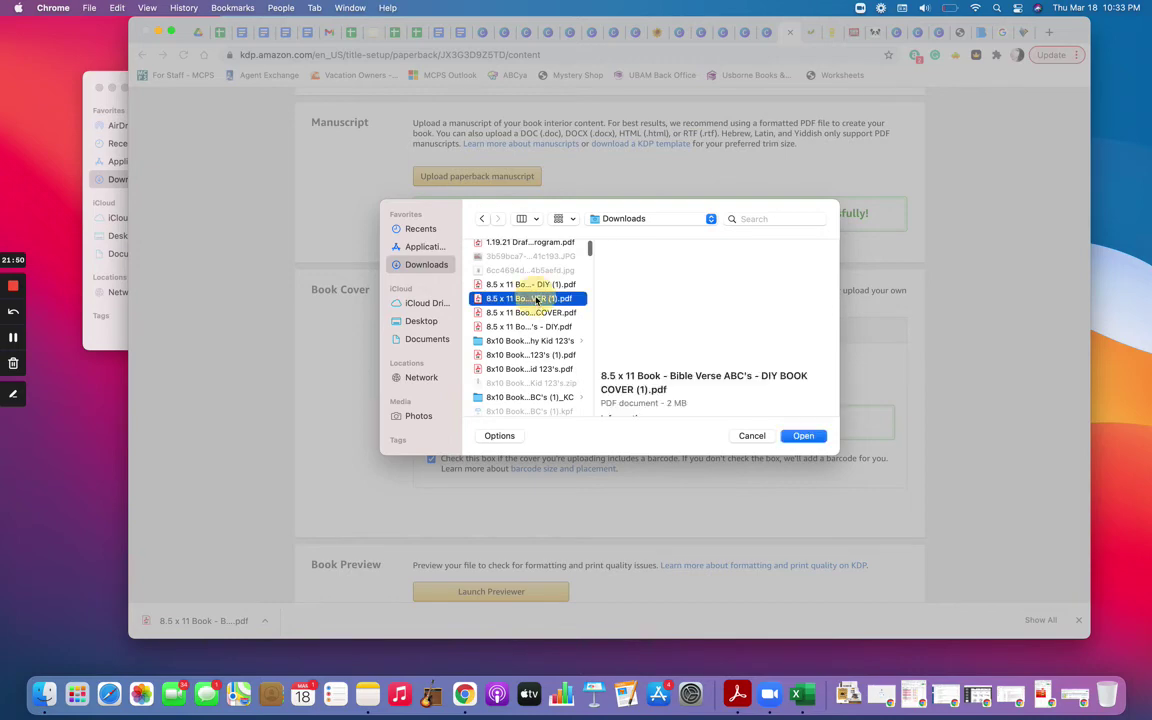
{"action": "left_click", "coordinate": [805, 438]}
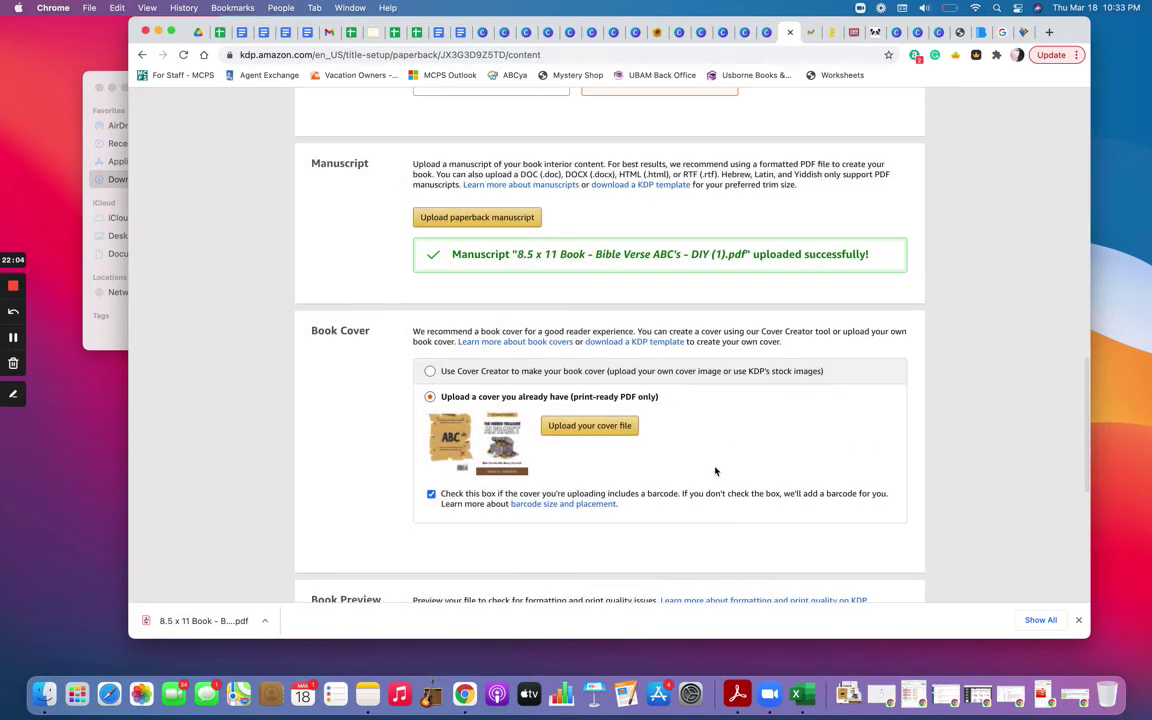
{"action": "scroll", "coordinate": [714, 470], "scroll_direction": "down", "scroll_amount": 5}
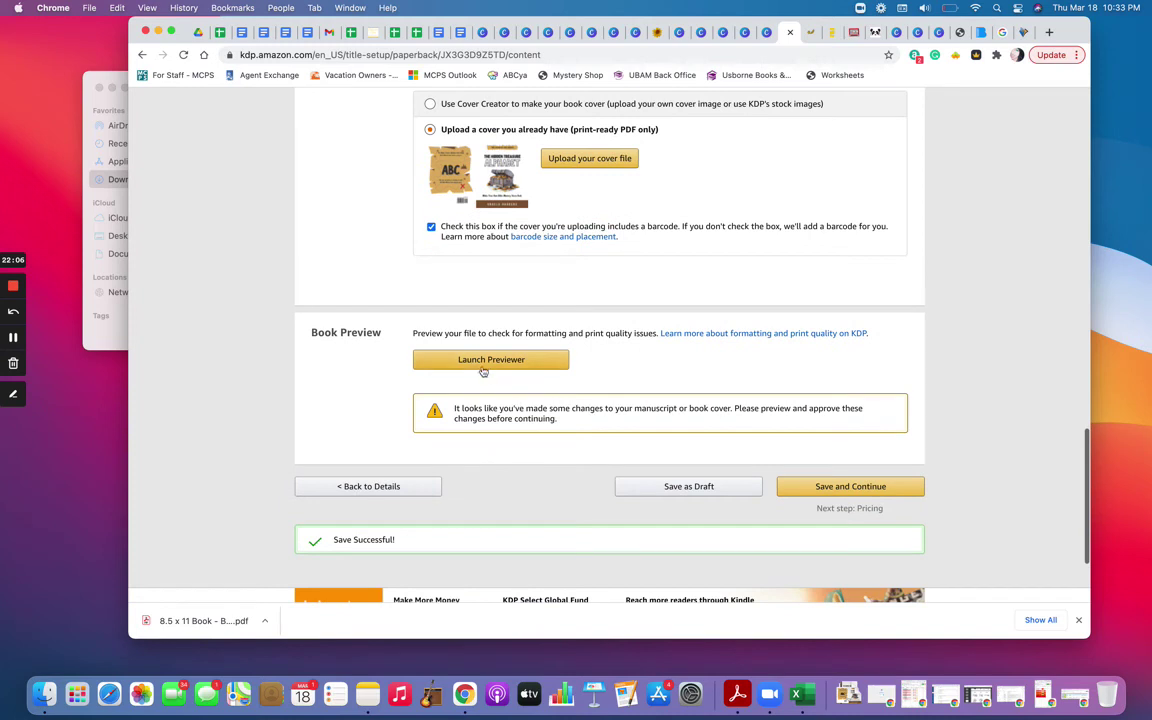
{"action": "left_click", "coordinate": [475, 365]}
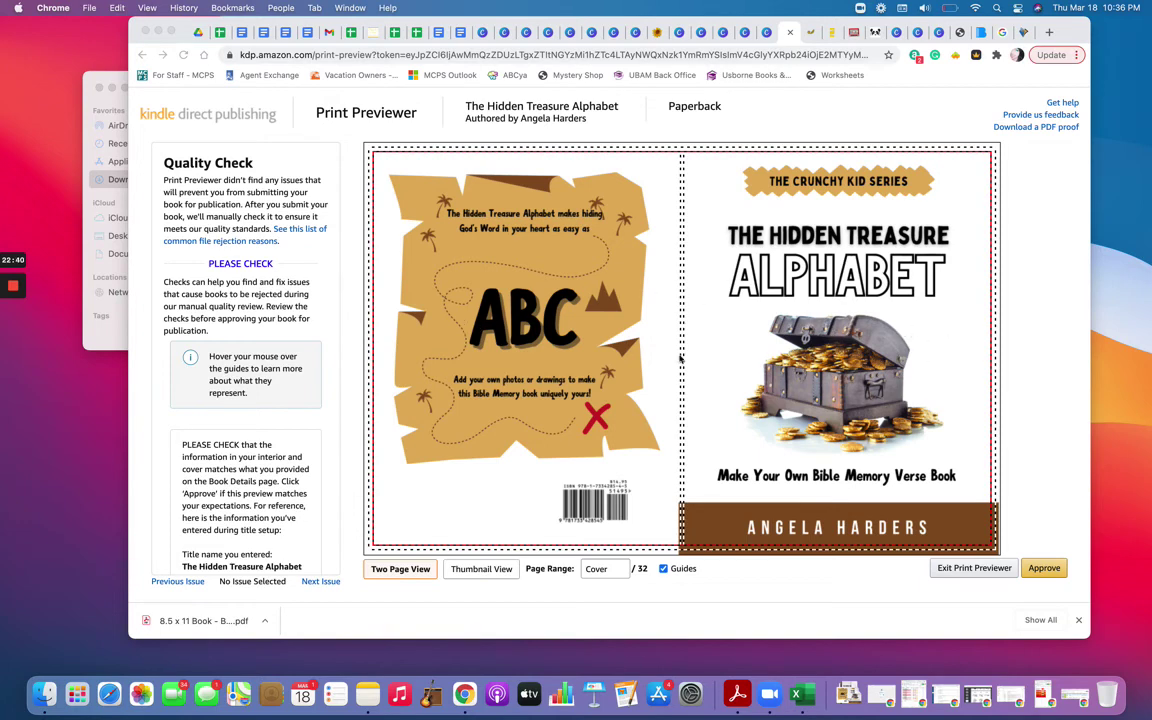
Step: Page through the print preview from the cover to page 32 to examine the cover and every interior spread
{"action": "left_click", "coordinate": [1009, 350]}
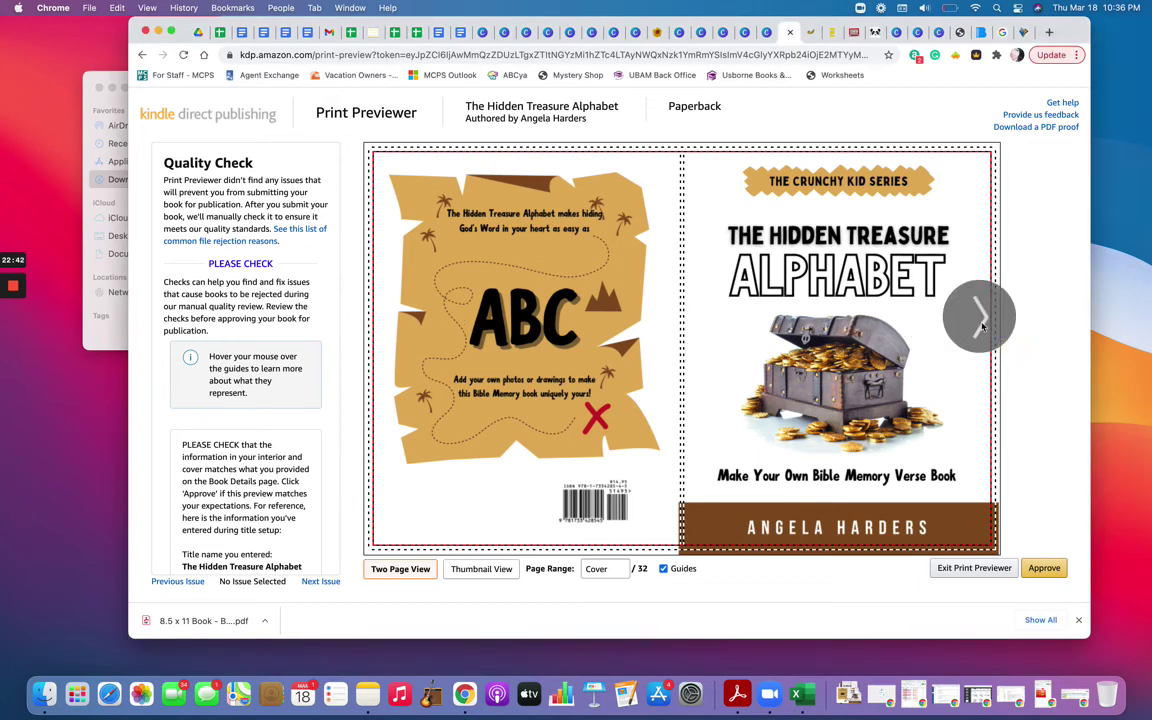
{"action": "left_click", "coordinate": [982, 325]}
{"action": "left_click", "coordinate": [982, 325]}
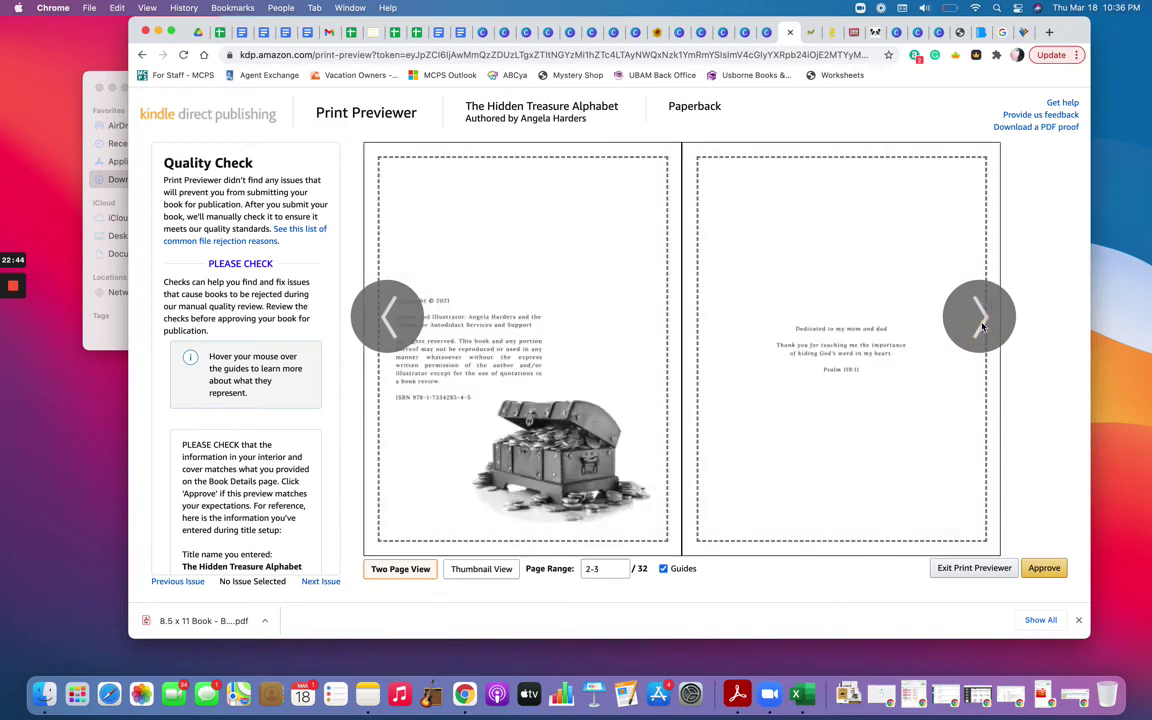
{"action": "left_click", "coordinate": [982, 325]}
{"action": "left_click", "coordinate": [982, 325]}
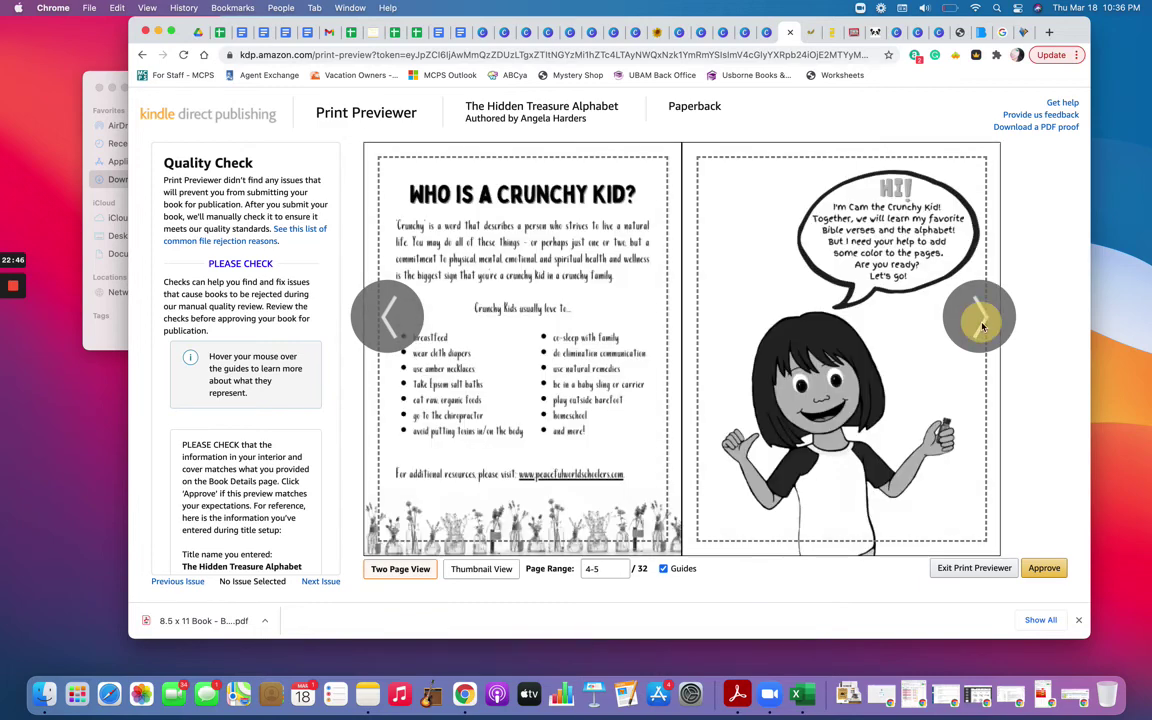
{"action": "left_click", "coordinate": [982, 325]}
{"action": "left_click", "coordinate": [982, 325]}
{"action": "left_click", "coordinate": [982, 325]}
{"action": "left_click", "coordinate": [982, 325]}
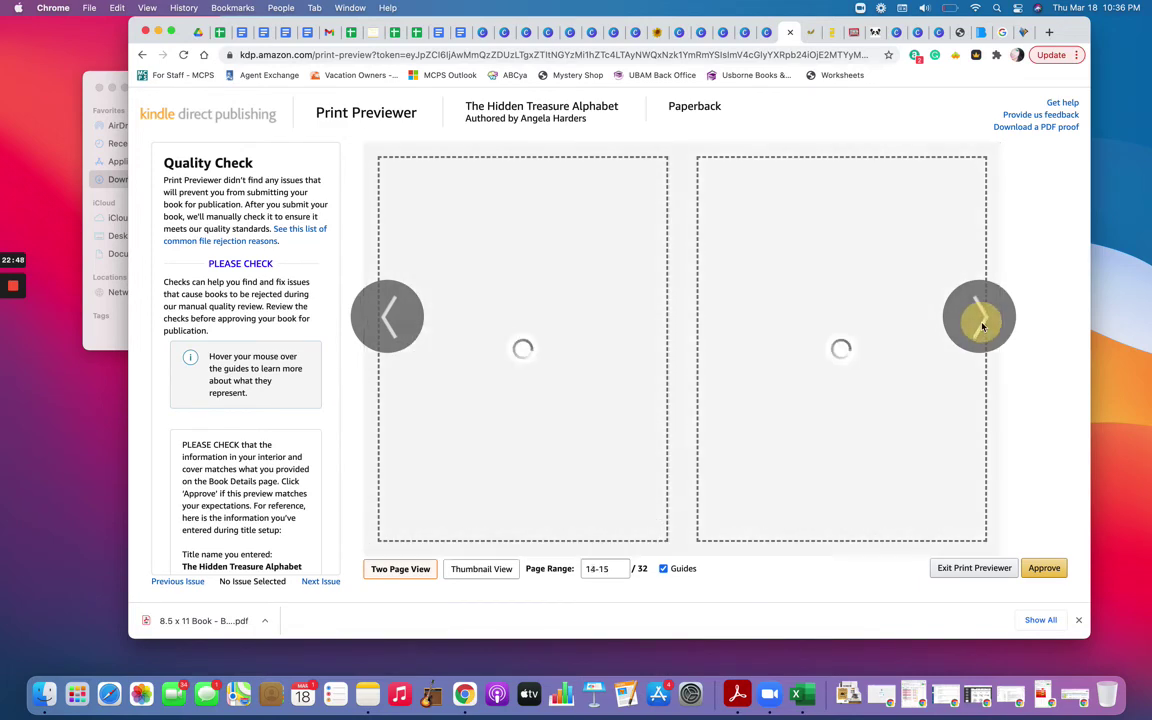
{"action": "left_click", "coordinate": [982, 325]}
{"action": "left_click", "coordinate": [982, 325]}
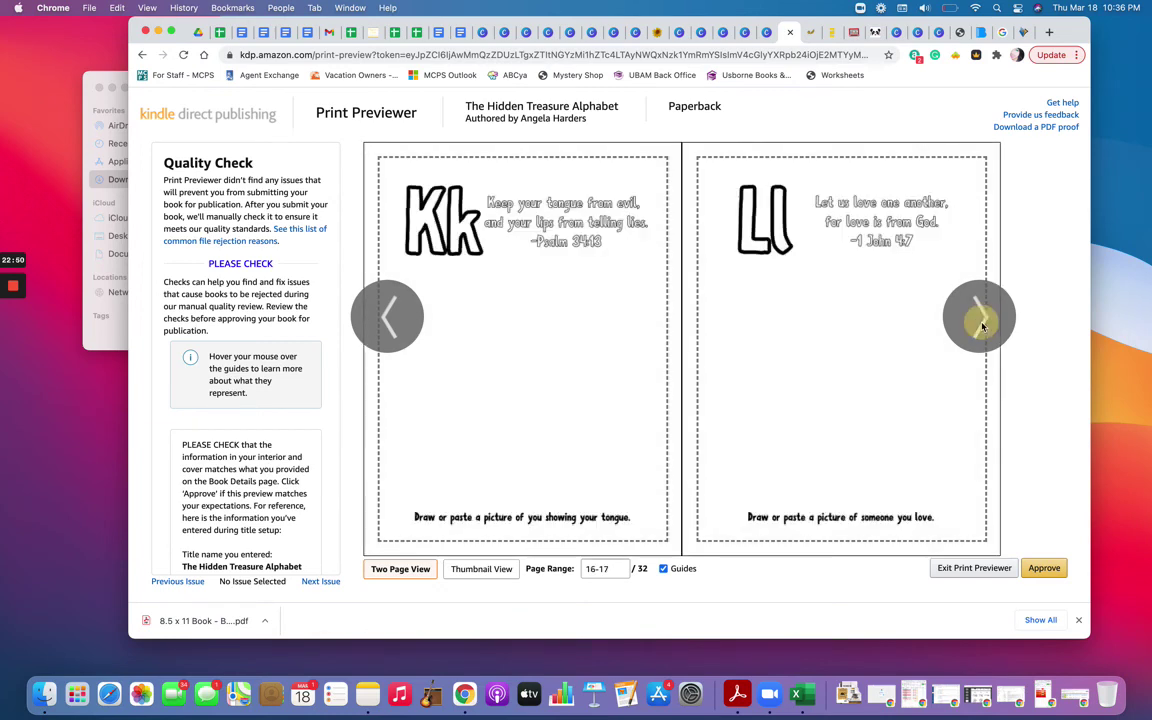
{"action": "left_click", "coordinate": [982, 325]}
{"action": "left_click", "coordinate": [982, 325]}
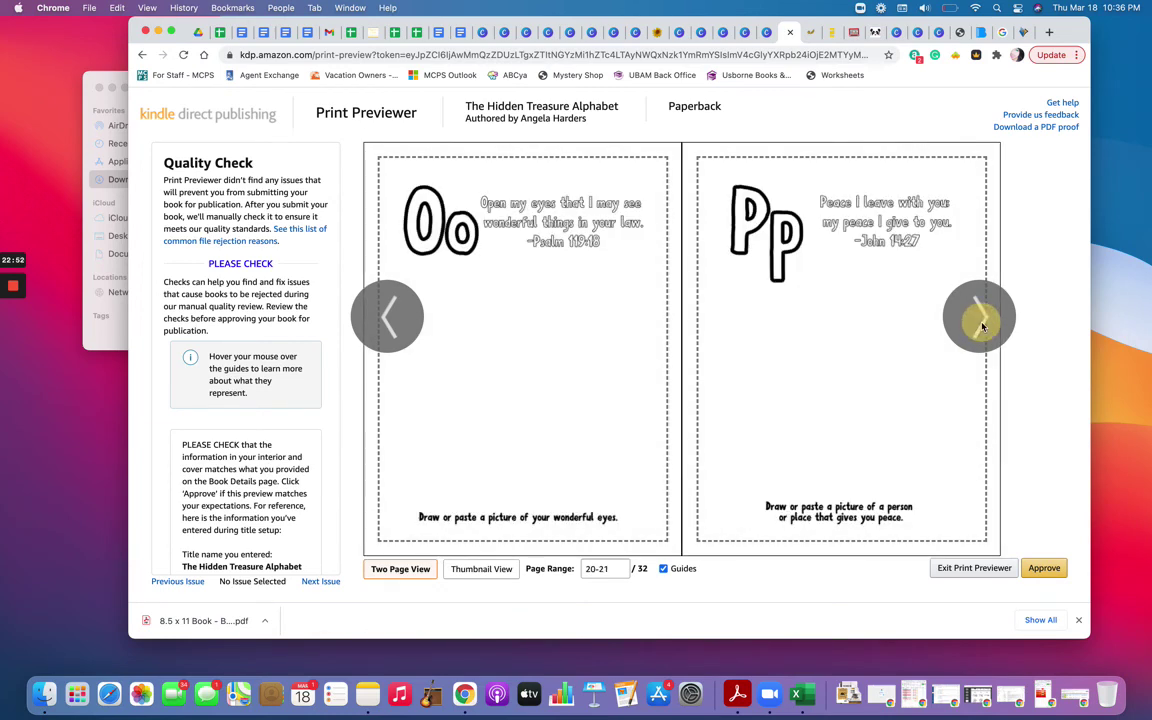
{"action": "left_click", "coordinate": [982, 325]}
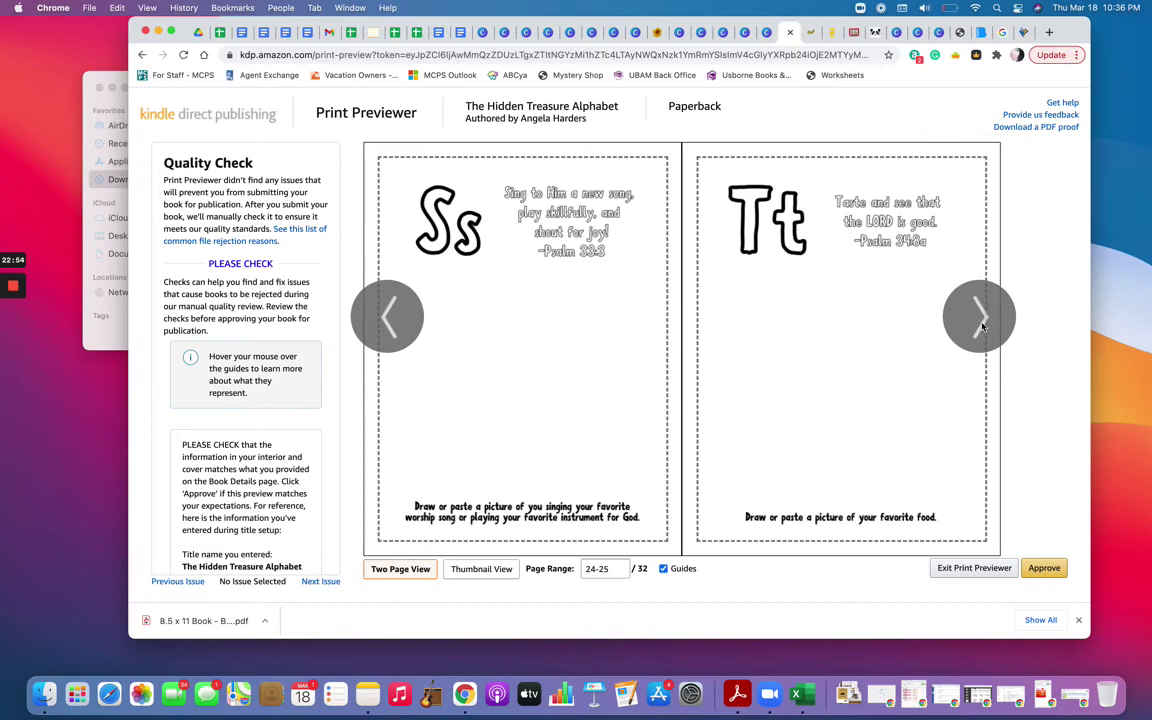
{"action": "left_click", "coordinate": [982, 325]}
{"action": "left_click", "coordinate": [982, 325]}
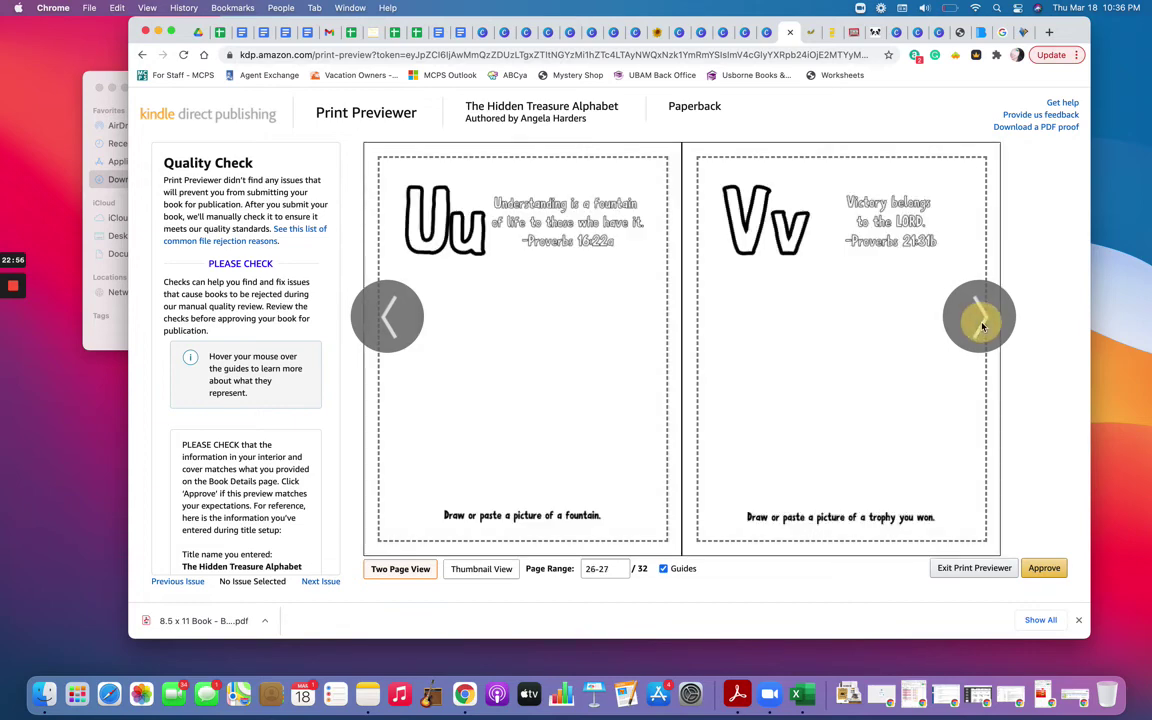
{"action": "left_click", "coordinate": [982, 325]}
{"action": "left_click", "coordinate": [982, 325]}
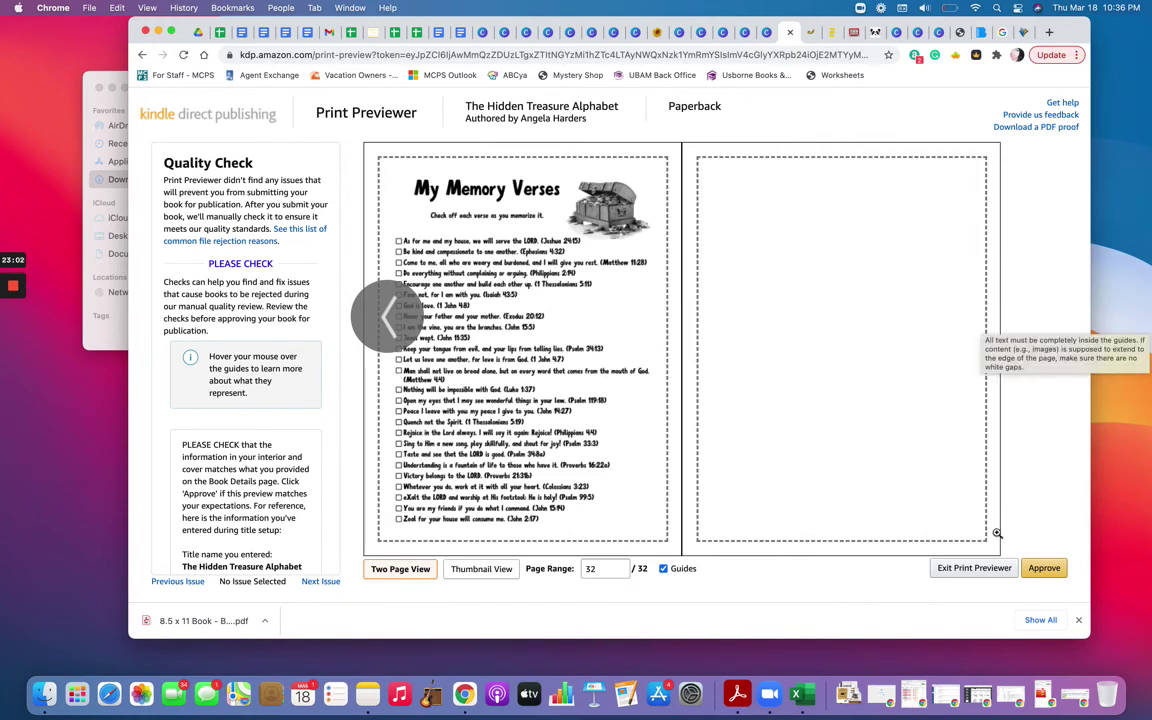
Step: Approve the print preview and review the paperback content settings down to the printing cost summary
{"action": "left_click", "coordinate": [1045, 569]}
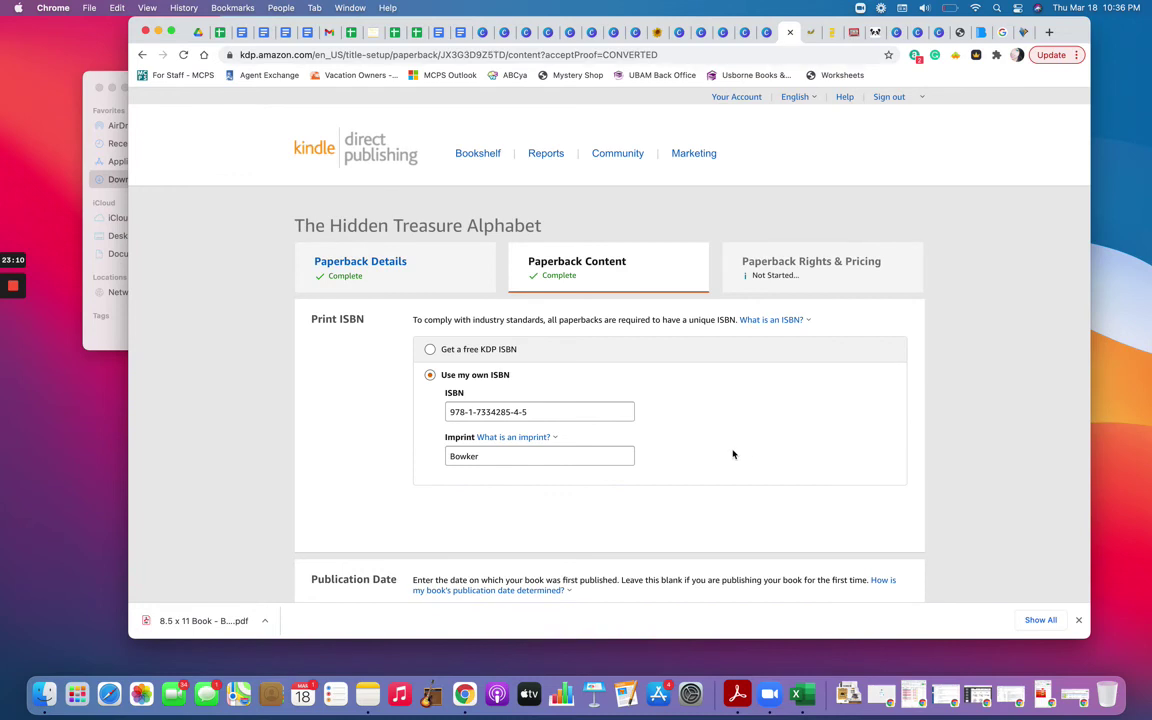
{"action": "scroll", "coordinate": [700, 480], "scroll_direction": "down", "scroll_amount": 1}
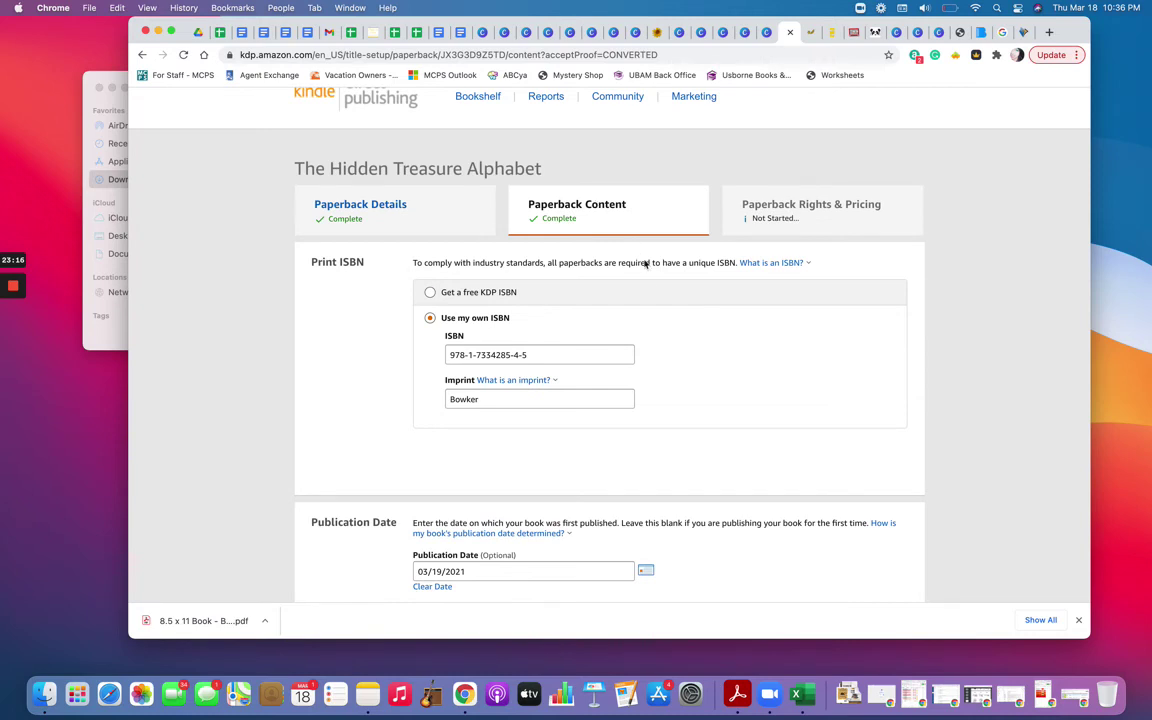
{"action": "scroll", "coordinate": [684, 365], "scroll_direction": "down", "scroll_amount": 1}
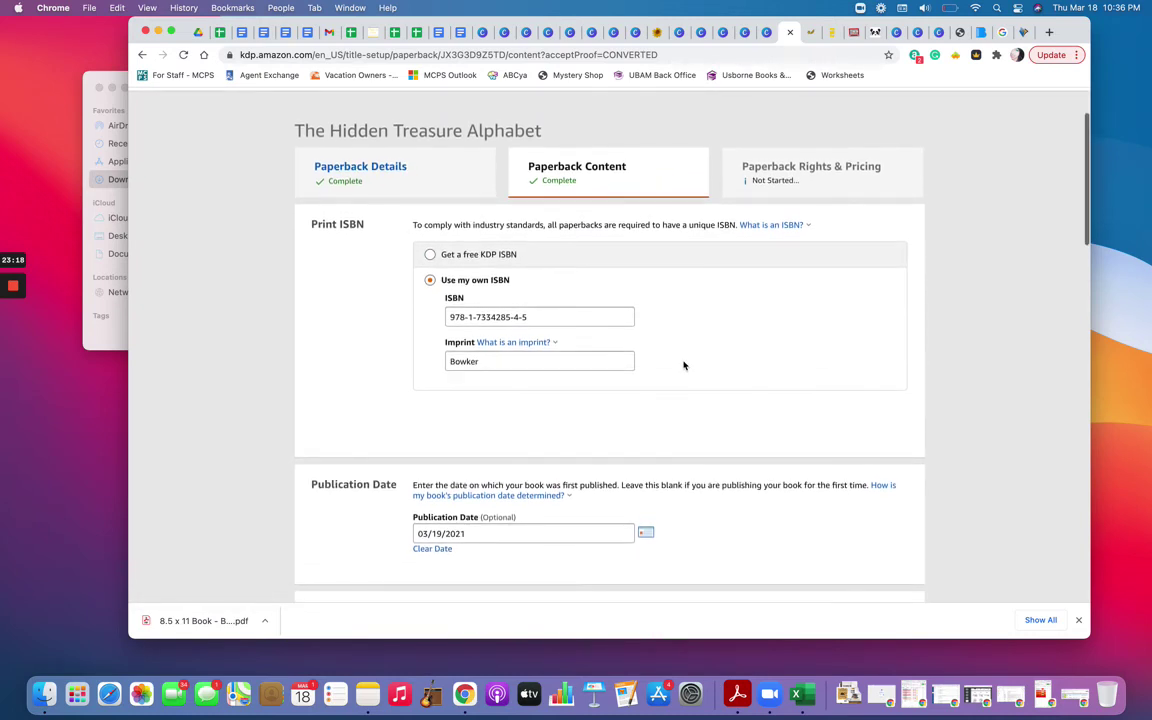
{"action": "scroll", "coordinate": [748, 345], "scroll_direction": "down", "scroll_amount": 5}
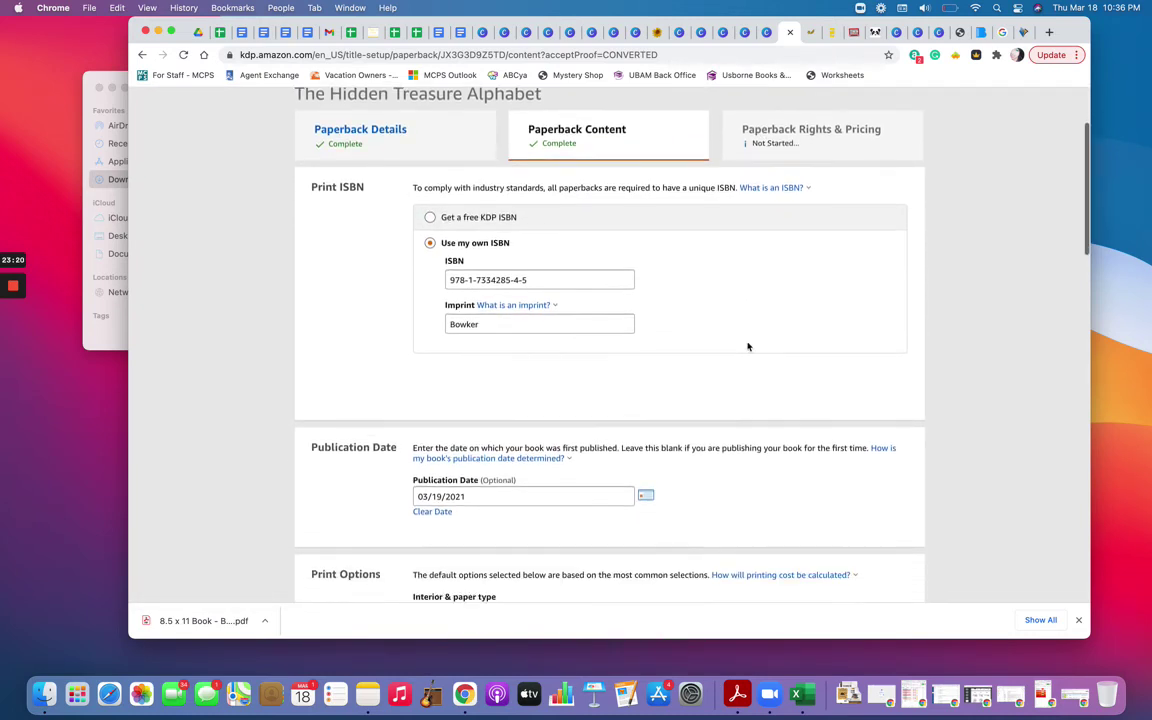
{"action": "scroll", "coordinate": [748, 345], "scroll_direction": "down", "scroll_amount": 8}
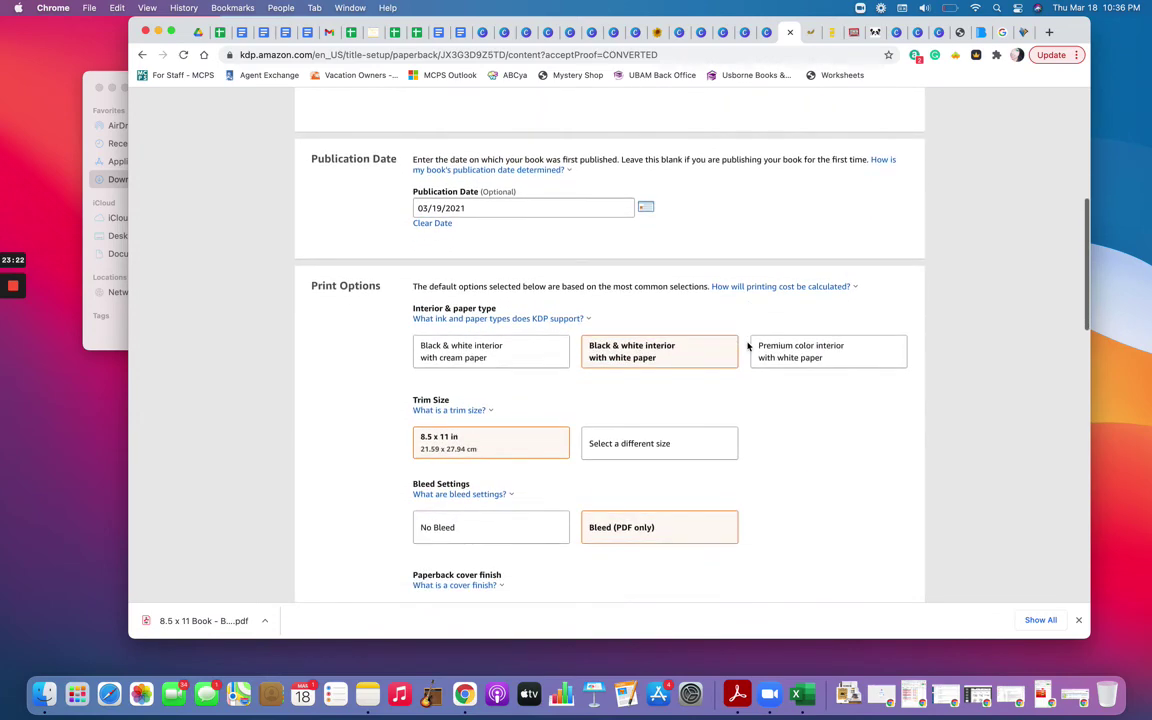
{"action": "scroll", "coordinate": [748, 345], "scroll_direction": "down", "scroll_amount": 13}
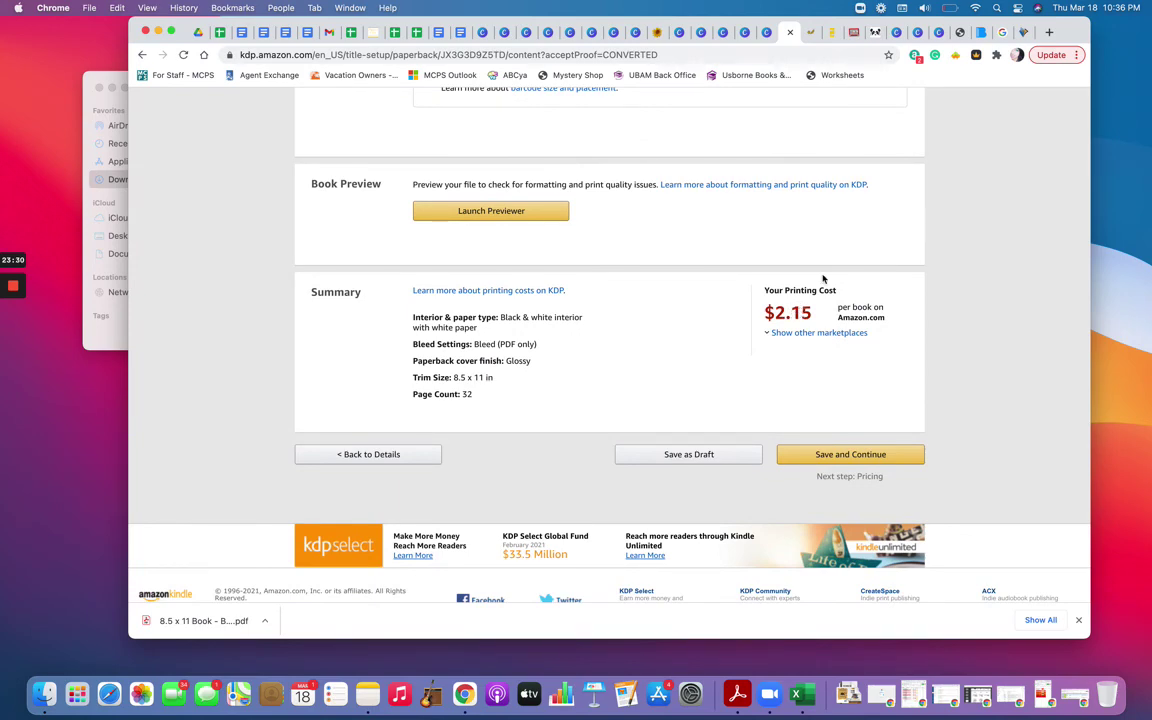
Step: Change the interior and paper type to premium color interior with white paper and launch the previewer to recalculate the printing cost
{"action": "scroll", "coordinate": [823, 280], "scroll_direction": "up", "scroll_amount": 15}
{"action": "scroll", "coordinate": [823, 280], "scroll_direction": "up", "scroll_amount": 1}
{"action": "left_click", "coordinate": [800, 272]}
{"action": "scroll", "coordinate": [877, 455], "scroll_direction": "down", "scroll_amount": 5}
{"action": "scroll", "coordinate": [877, 455], "scroll_direction": "down", "scroll_amount": 10}
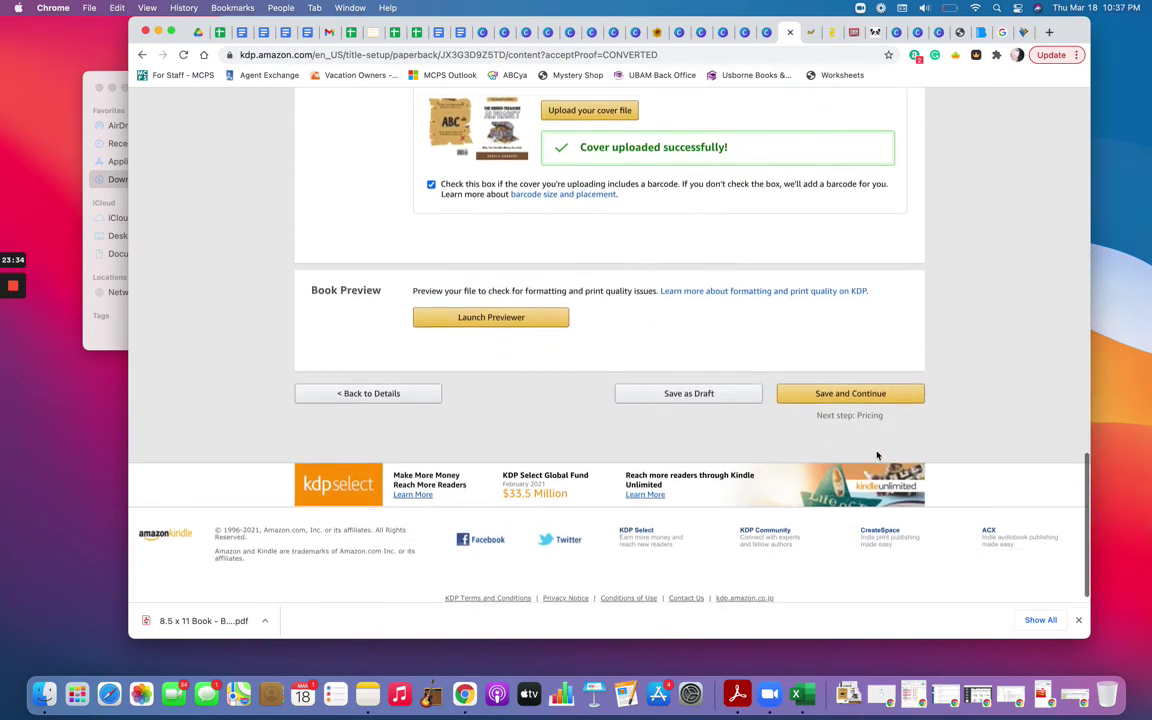
{"action": "left_click", "coordinate": [478, 308]}
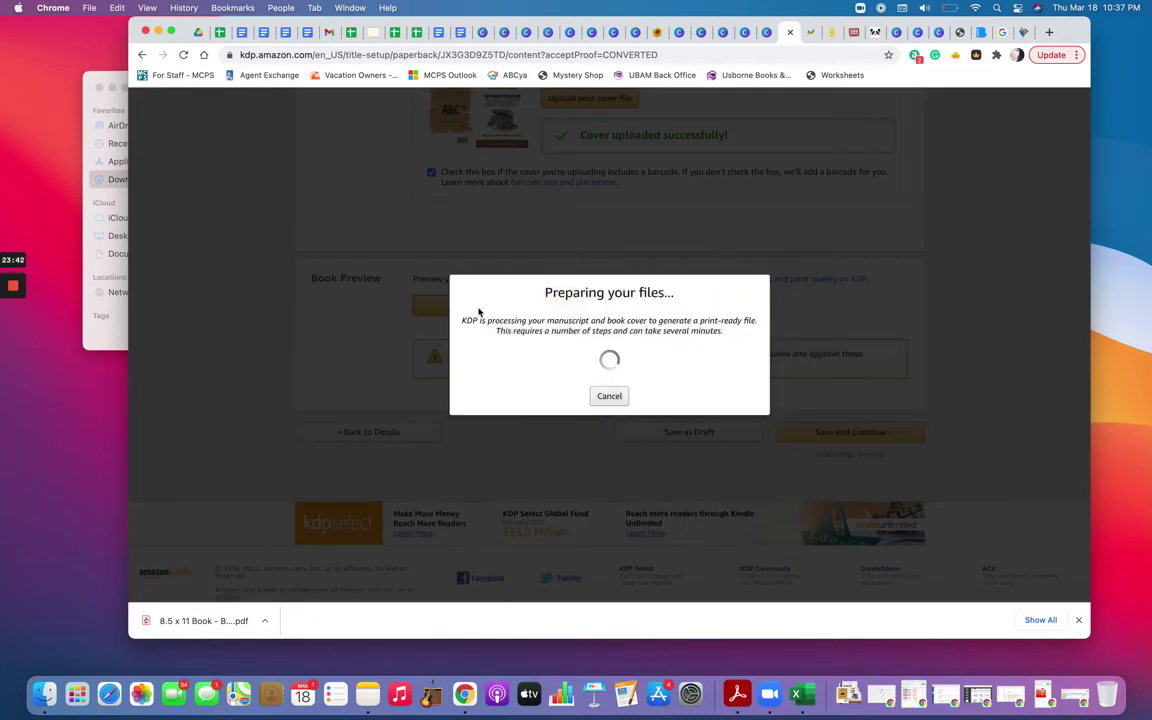
{"action": "mouse_move", "coordinate": [12, 290]}
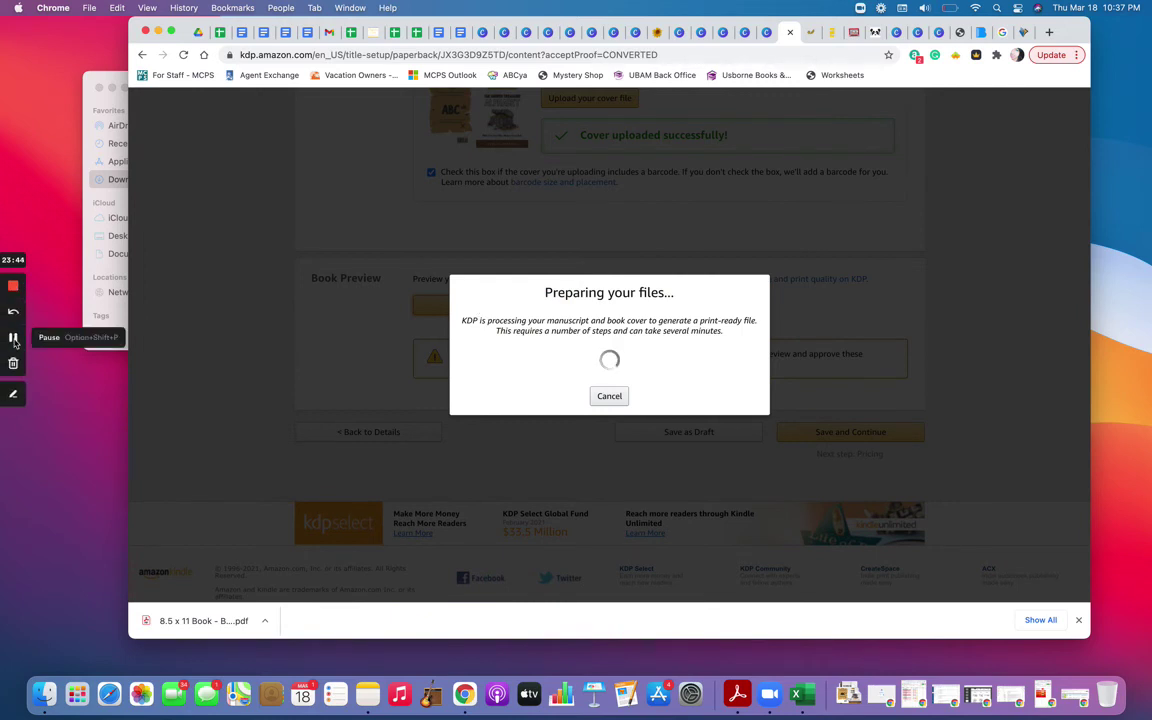
{"action": "left_click", "coordinate": [13, 337]}
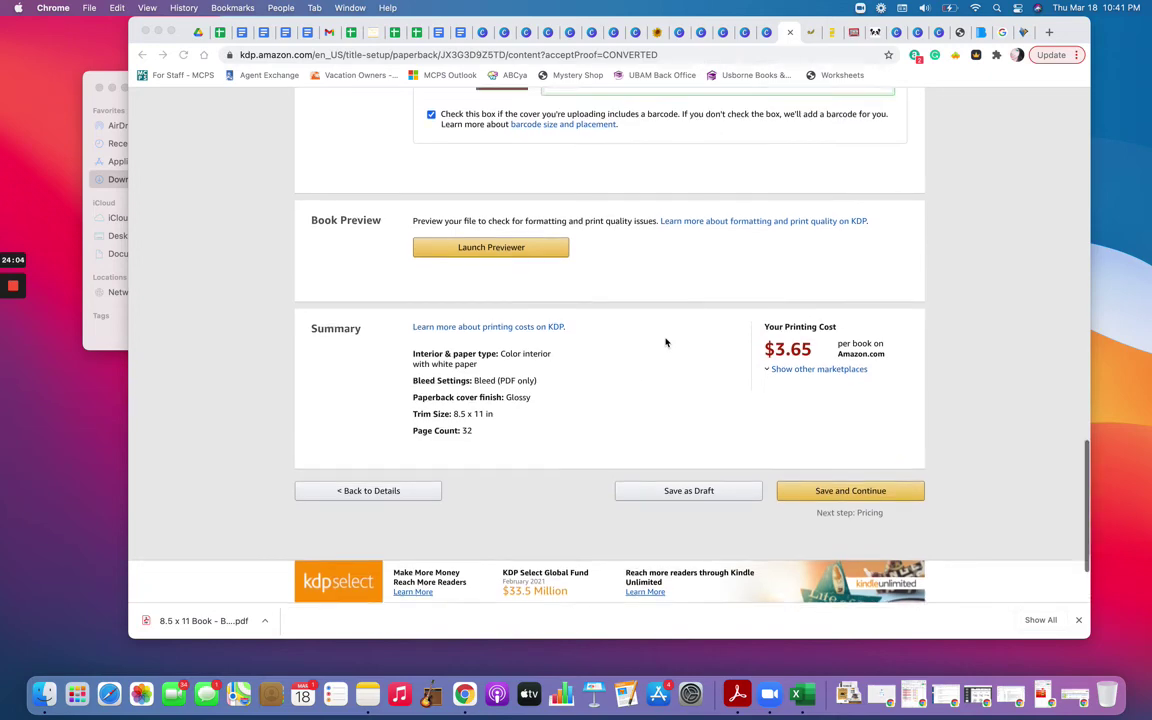
Step: Set the interior and paper type back to black & white interior with white paper and relaunch the previewer
{"action": "scroll", "coordinate": [665, 342], "scroll_direction": "up", "scroll_amount": 5}
{"action": "scroll", "coordinate": [665, 342], "scroll_direction": "up", "scroll_amount": 6}
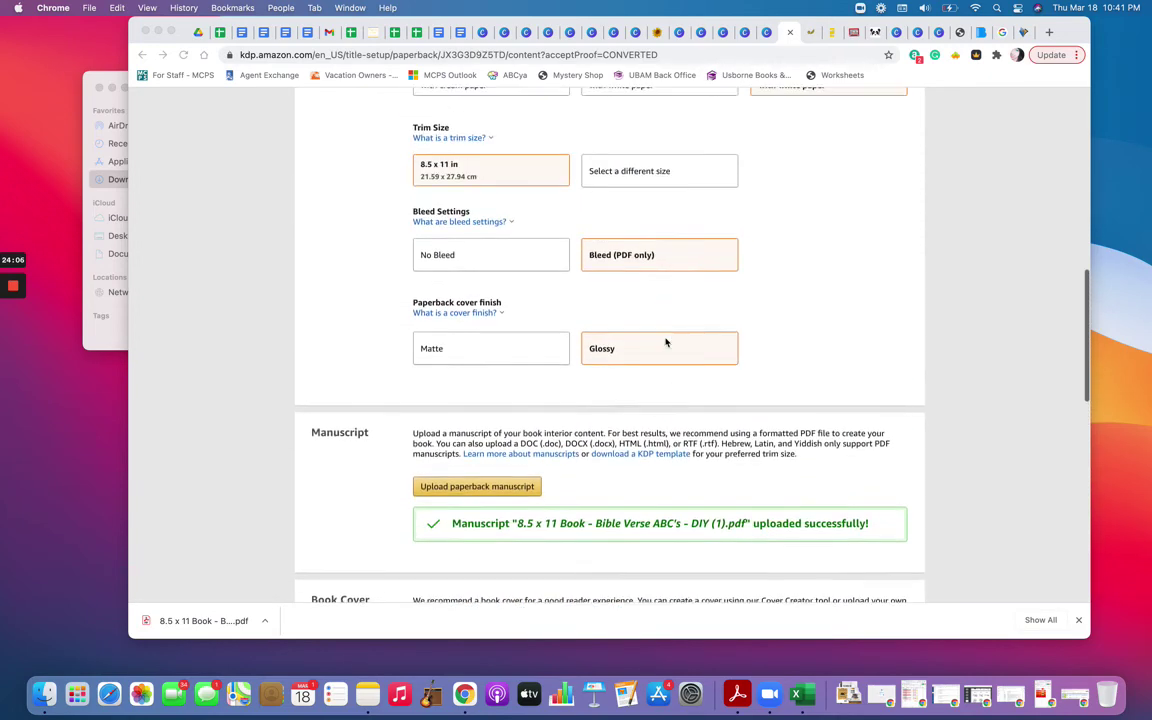
{"action": "left_click", "coordinate": [643, 178]}
{"action": "scroll", "coordinate": [830, 399], "scroll_direction": "down", "scroll_amount": 15}
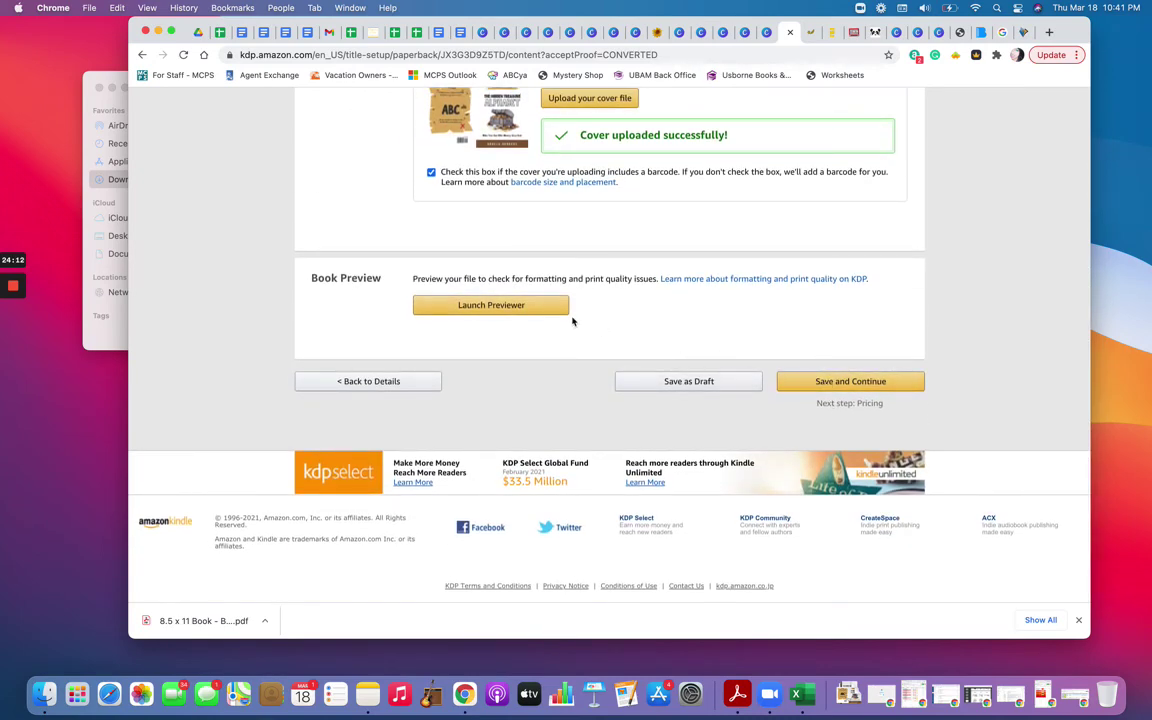
{"action": "left_click", "coordinate": [516, 310]}
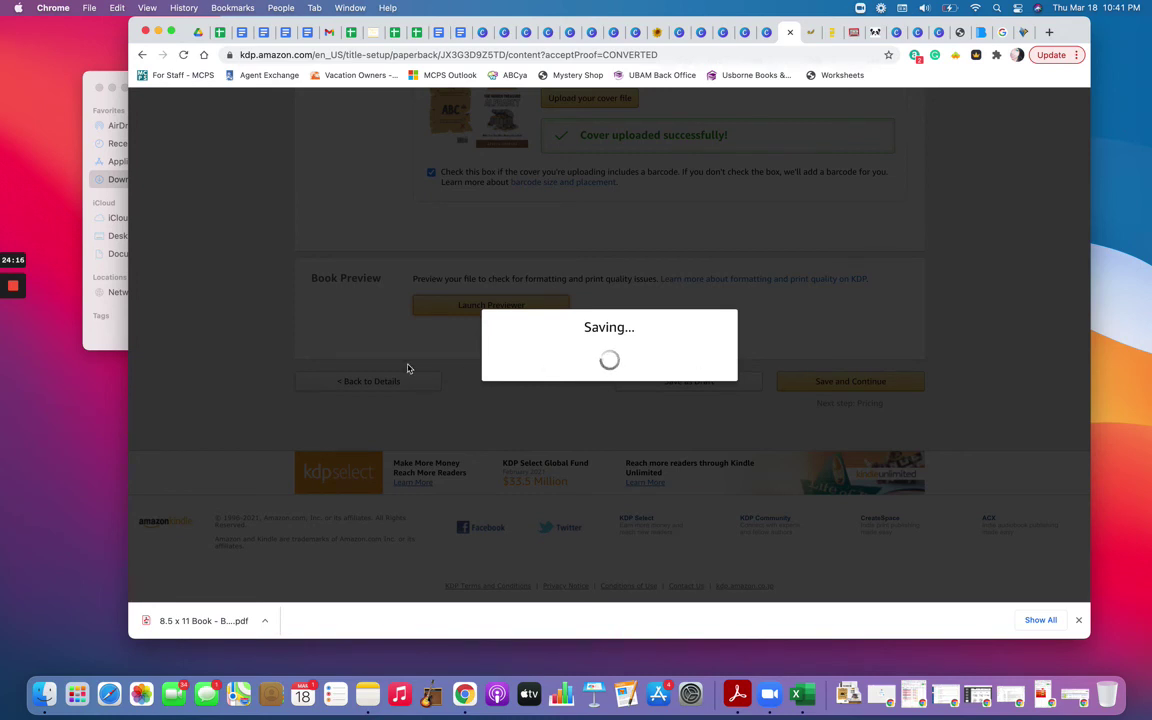
{"action": "mouse_move", "coordinate": [3, 294]}
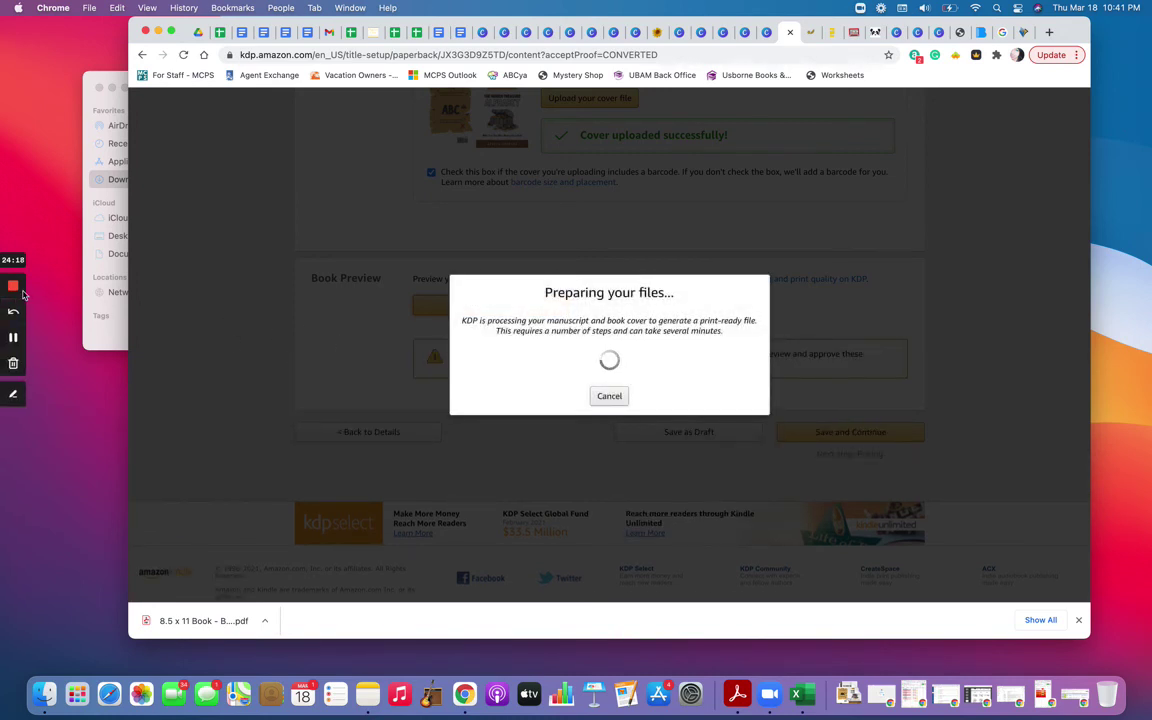
{"action": "left_click", "coordinate": [13, 337]}
{"action": "left_click", "coordinate": [13, 337]}
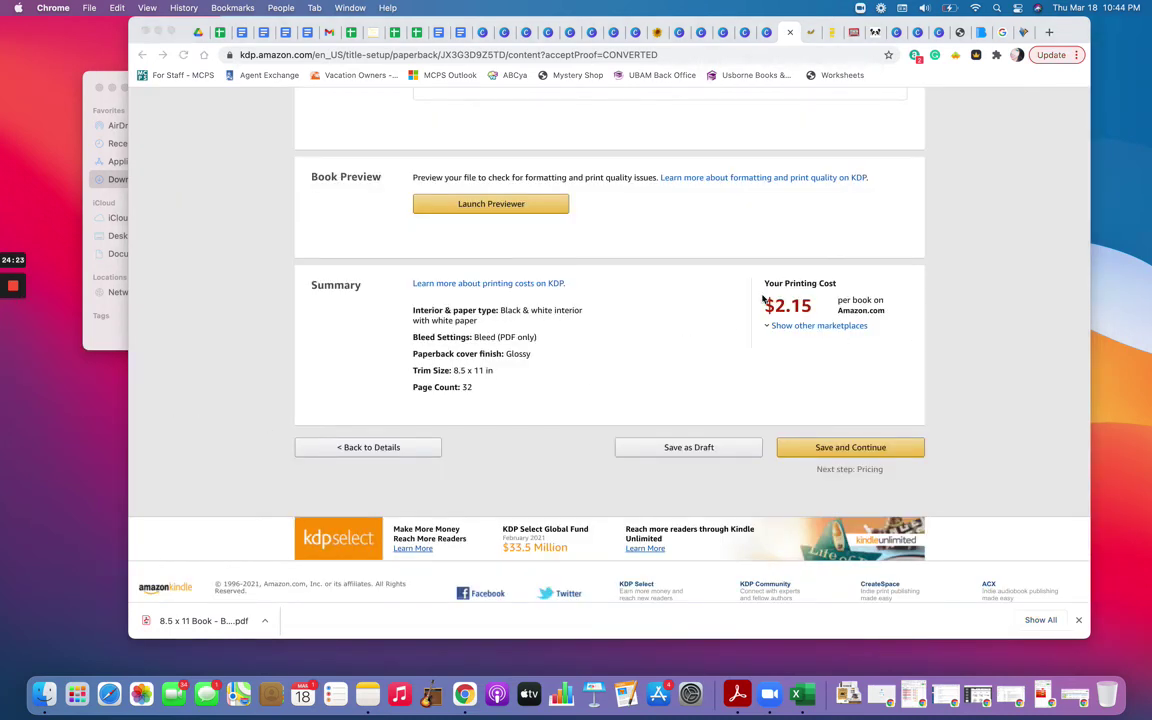
Step: Save the paperback content, continue to rights and pricing, and set the Amazon.com list price to 14.95 USD
{"action": "left_click", "coordinate": [857, 452]}
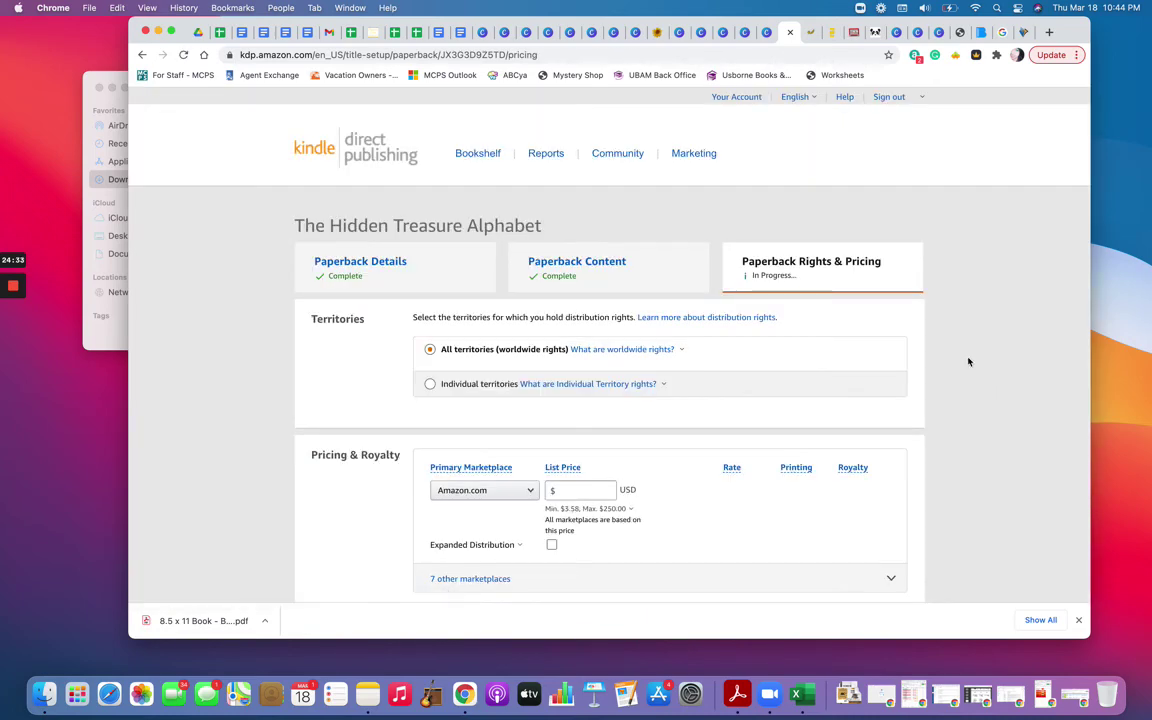
{"action": "scroll", "coordinate": [978, 378], "scroll_direction": "down", "scroll_amount": 3}
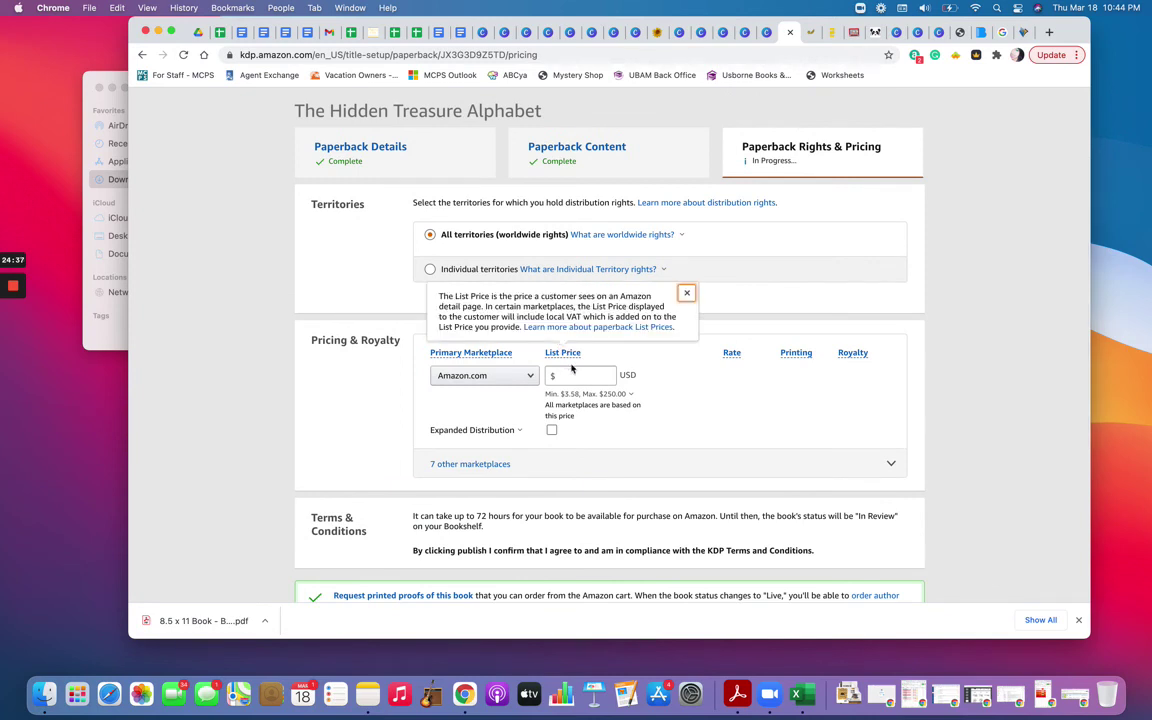
{"action": "left_click", "coordinate": [571, 374]}
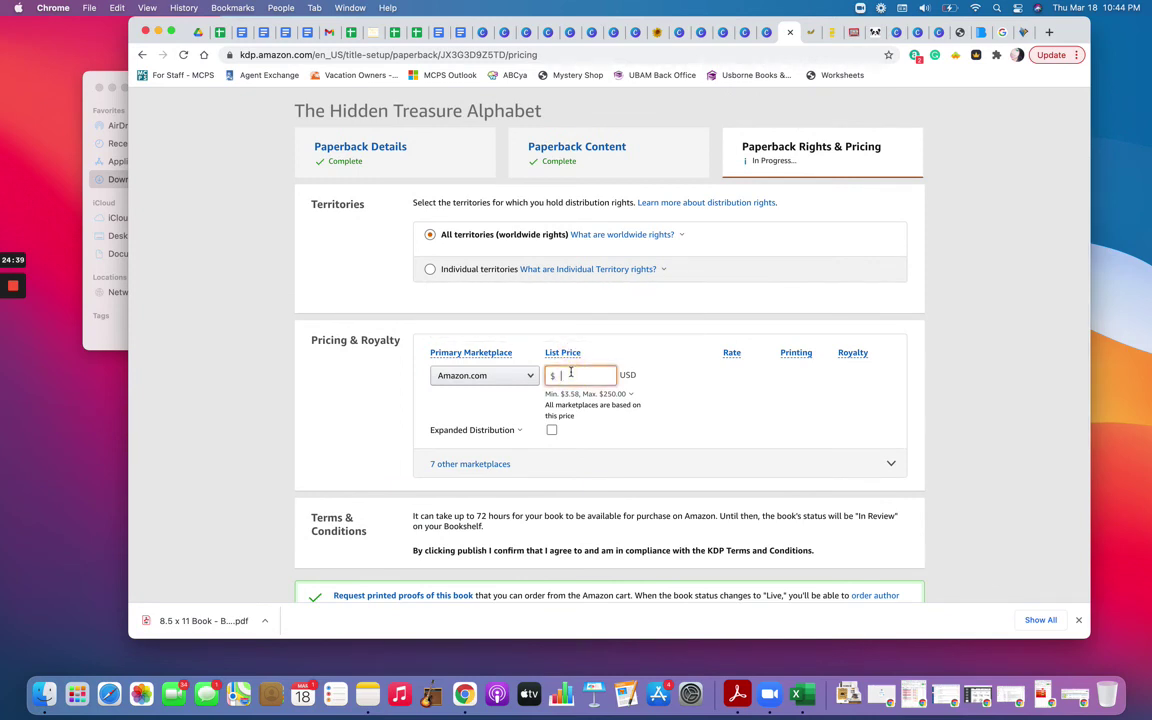
{"action": "mouse_move", "coordinate": [571, 393]}
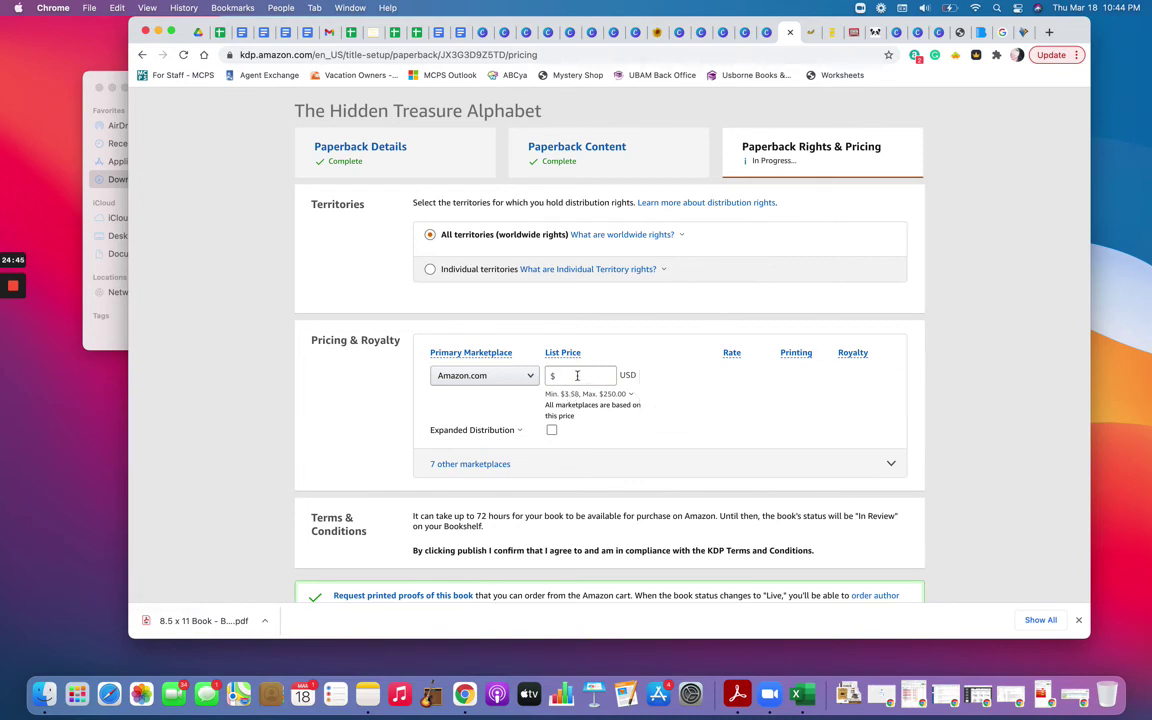
{"action": "left_click", "coordinate": [575, 376]}
{"action": "left_click", "coordinate": [575, 376]}
{"action": "type", "text": "15"}
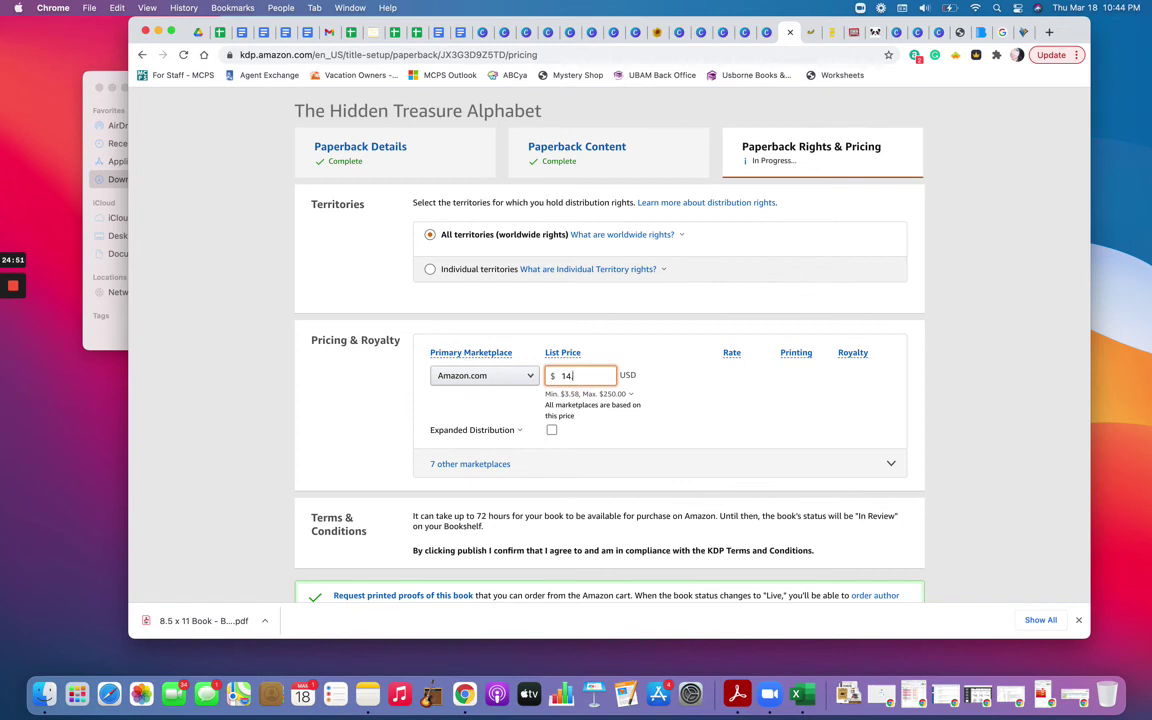
{"action": "left_click", "coordinate": [574, 393]}
{"action": "left_click", "coordinate": [510, 404]}
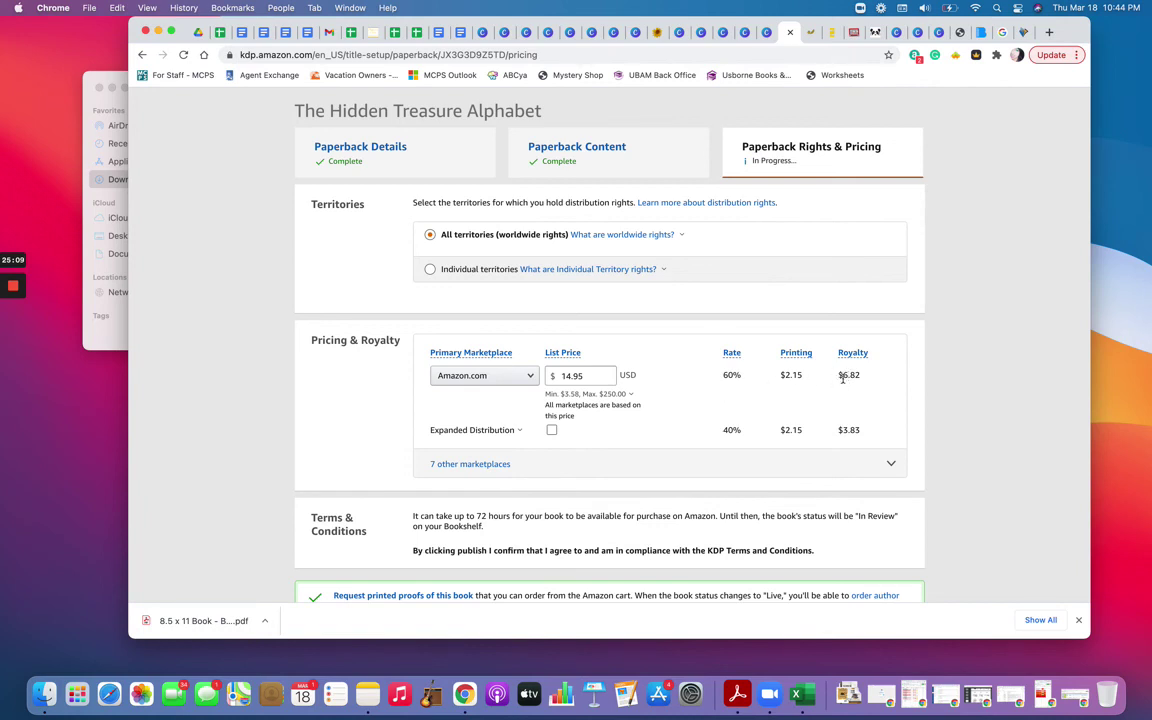
Step: Check the explanations of the royalty rate and Expanded Distribution, and enable Expanded Distribution for the paperback
{"action": "left_click", "coordinate": [733, 354]}
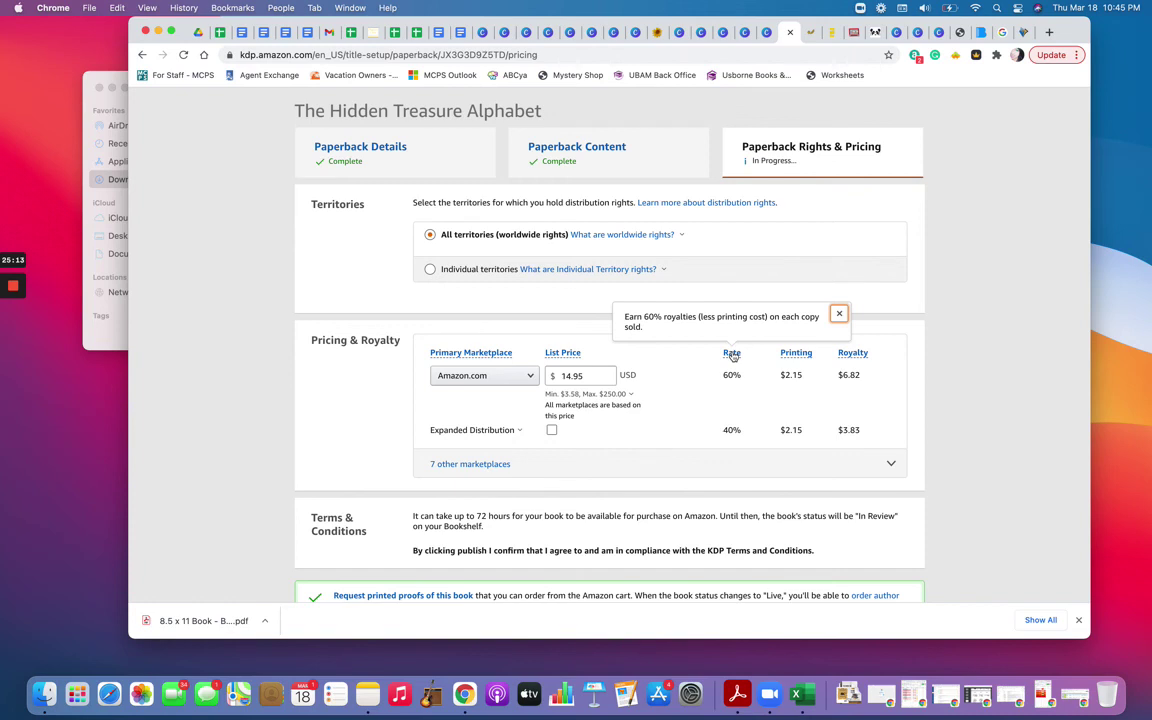
{"action": "left_click", "coordinate": [733, 375]}
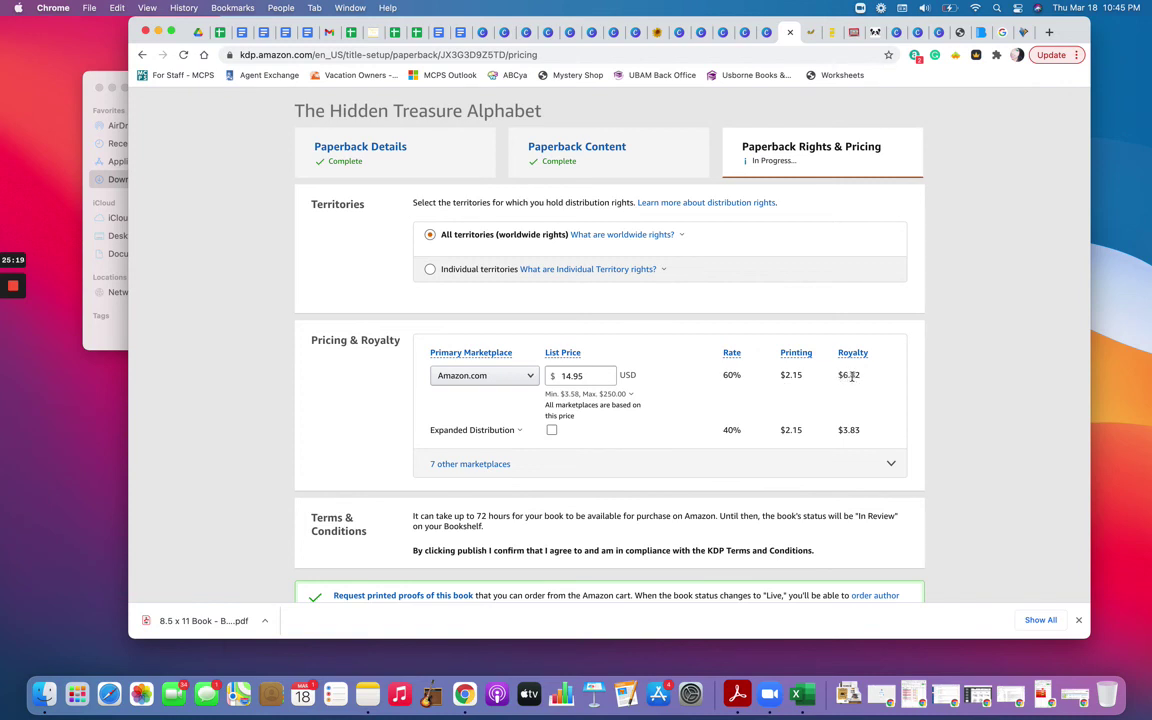
{"action": "left_click", "coordinate": [549, 430]}
{"action": "left_click", "coordinate": [516, 431]}
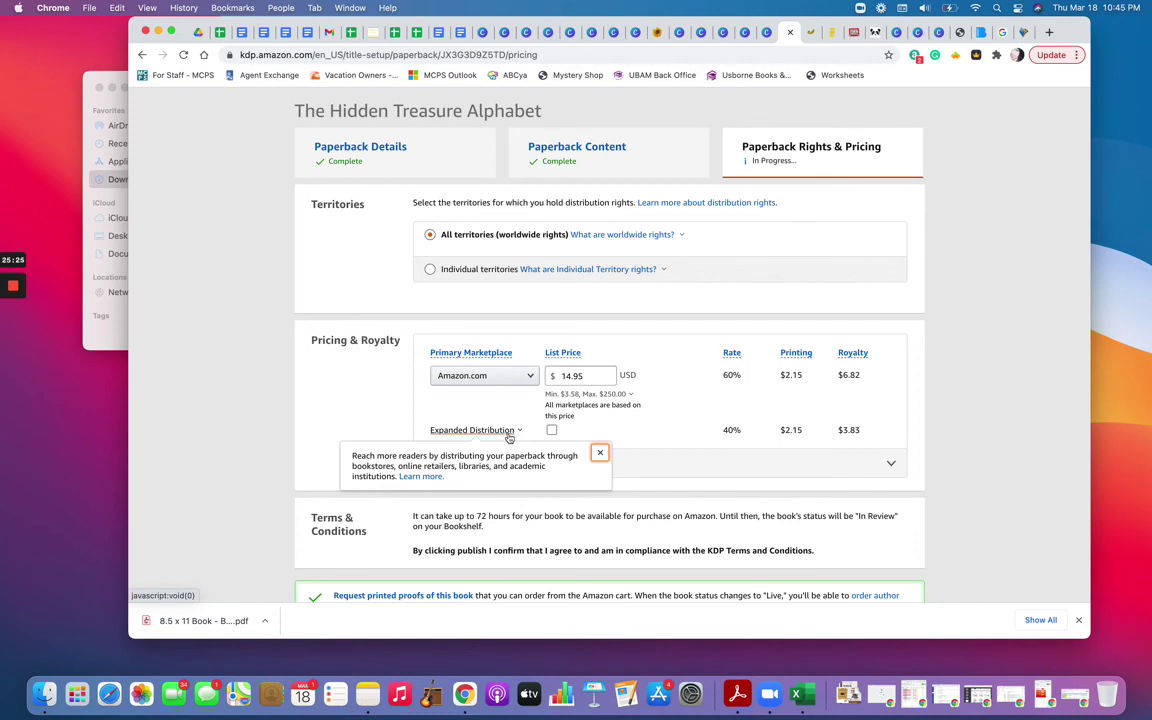
{"action": "left_click", "coordinate": [600, 452]}
{"action": "left_click", "coordinate": [551, 430]}
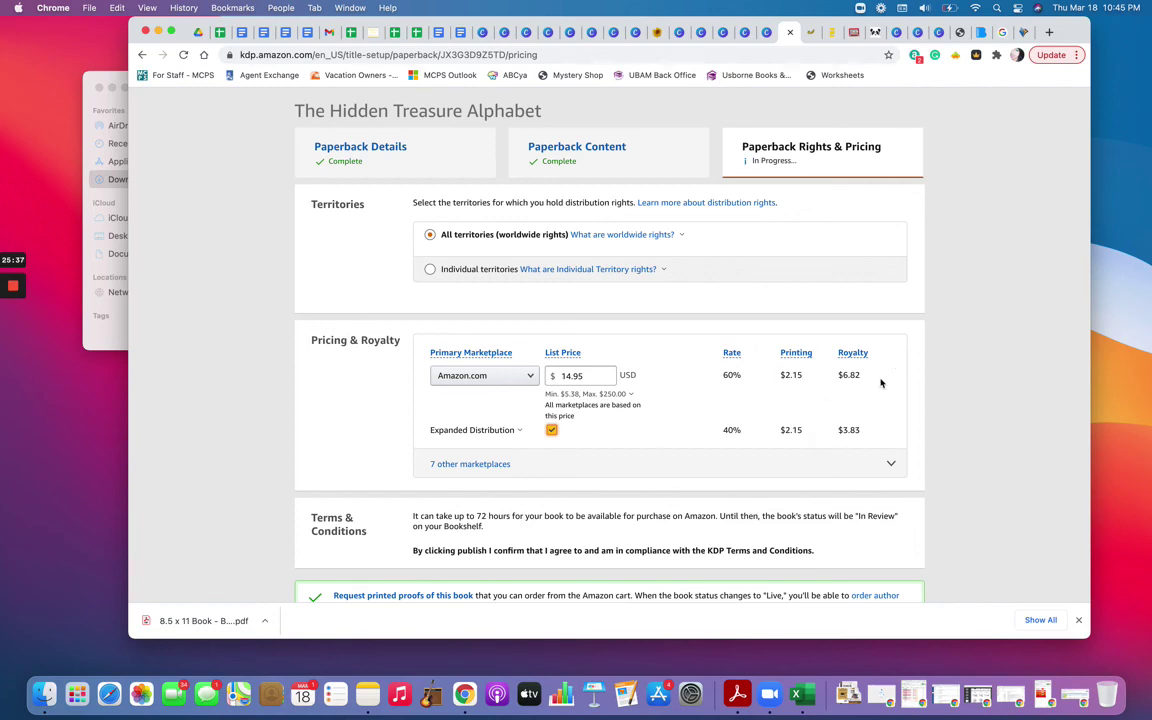
Step: Review the pricing, royalty and terms sections, and publish the paperback book
{"action": "scroll", "coordinate": [881, 383], "scroll_direction": "down", "scroll_amount": 1}
{"action": "scroll", "coordinate": [800, 420], "scroll_direction": "down", "scroll_amount": 4}
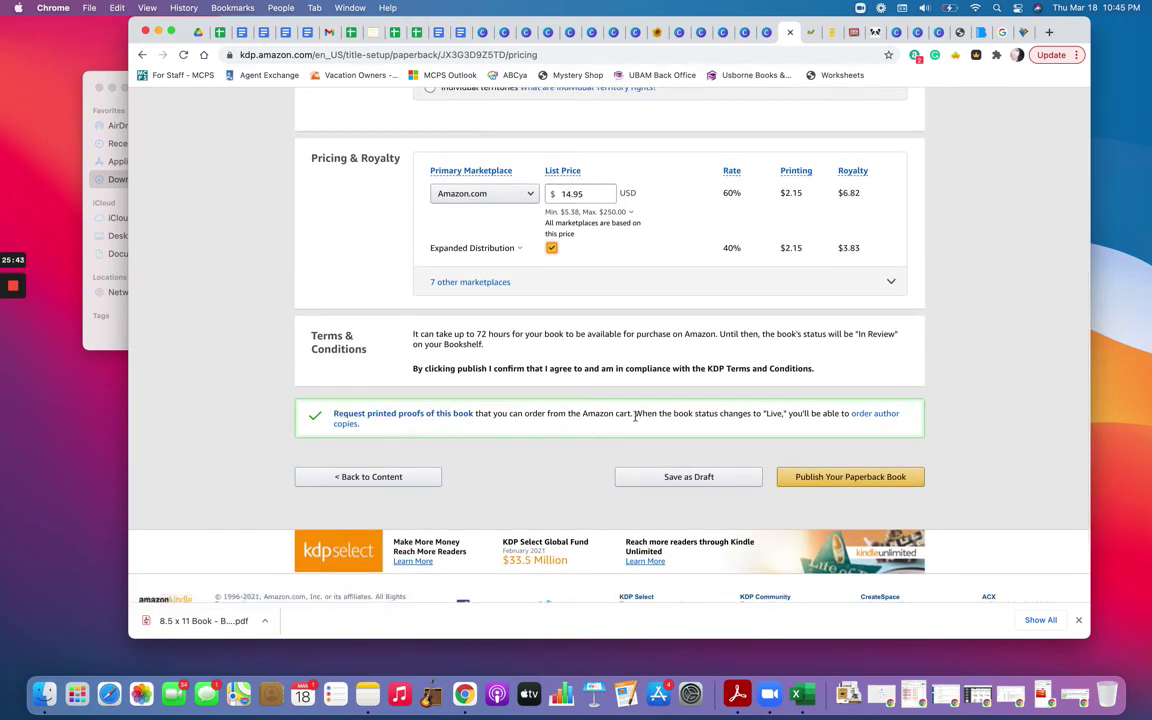
{"action": "scroll", "coordinate": [769, 412], "scroll_direction": "up", "scroll_amount": 2}
{"action": "scroll", "coordinate": [769, 412], "scroll_direction": "up", "scroll_amount": 4}
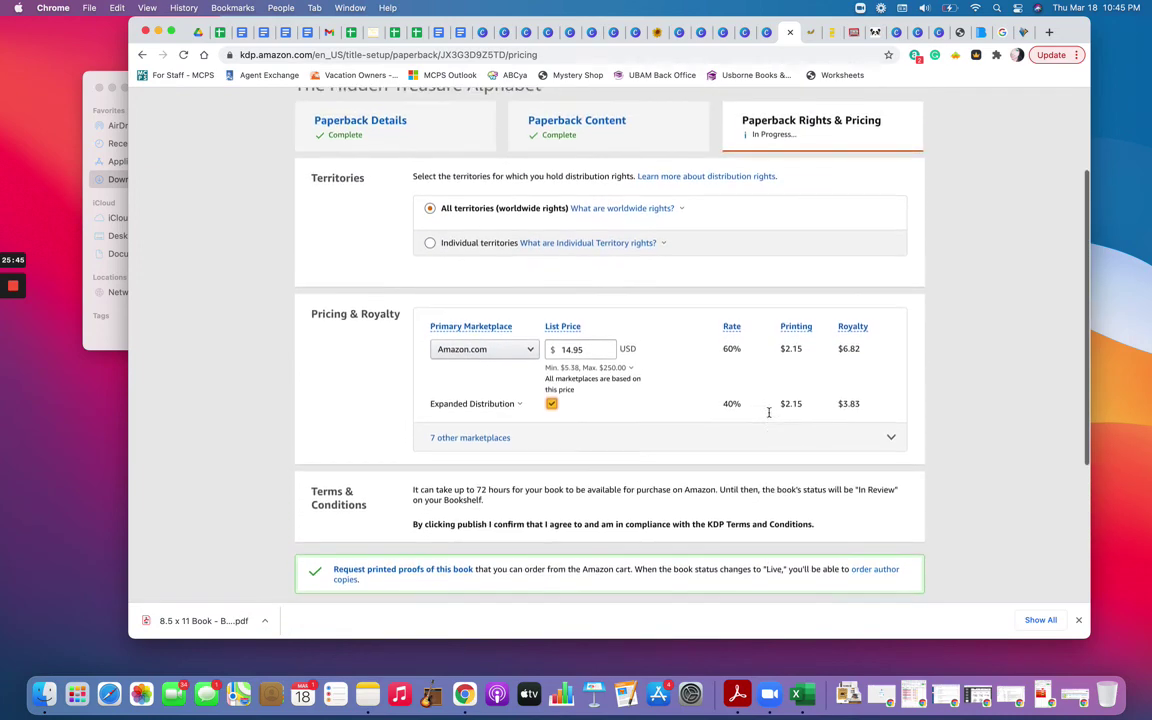
{"action": "scroll", "coordinate": [769, 416], "scroll_direction": "down", "scroll_amount": 5}
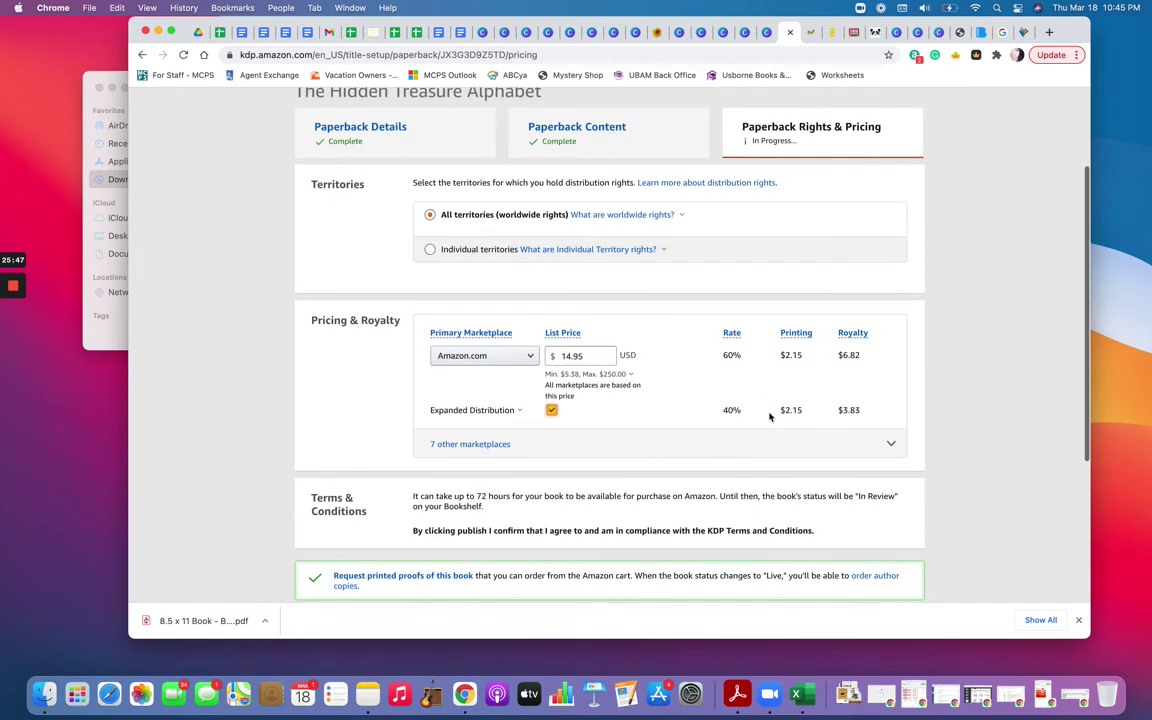
{"action": "scroll", "coordinate": [769, 416], "scroll_direction": "down", "scroll_amount": 2}
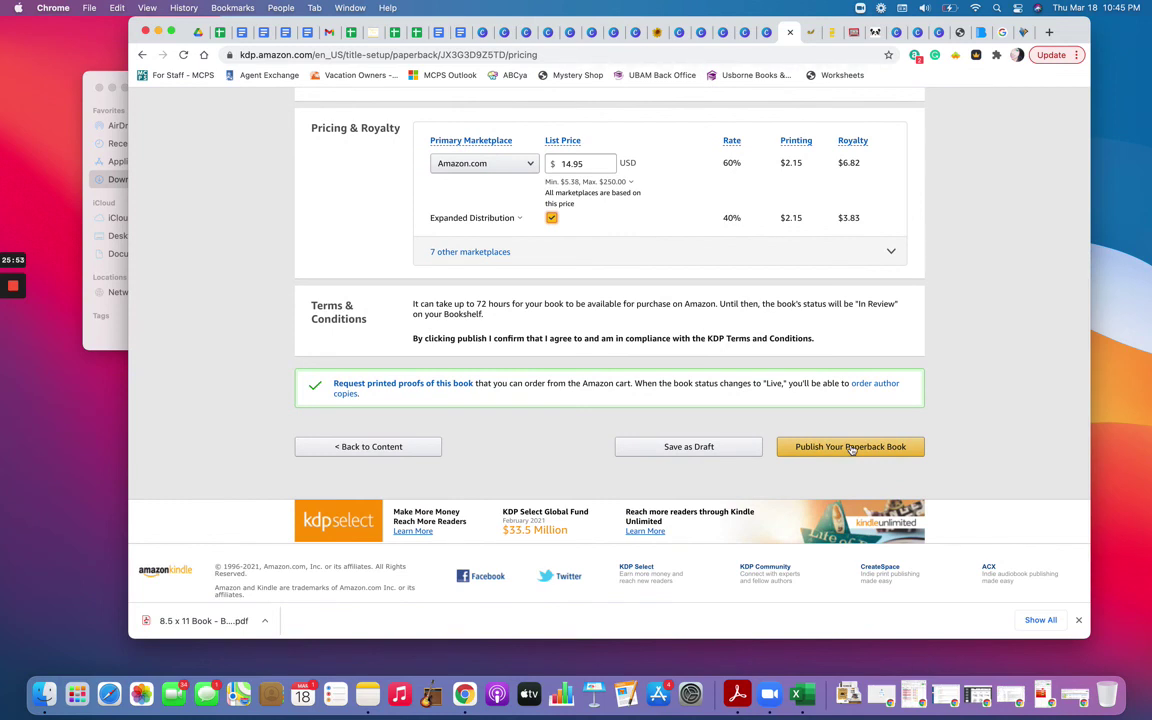
{"action": "left_click", "coordinate": [851, 447]}
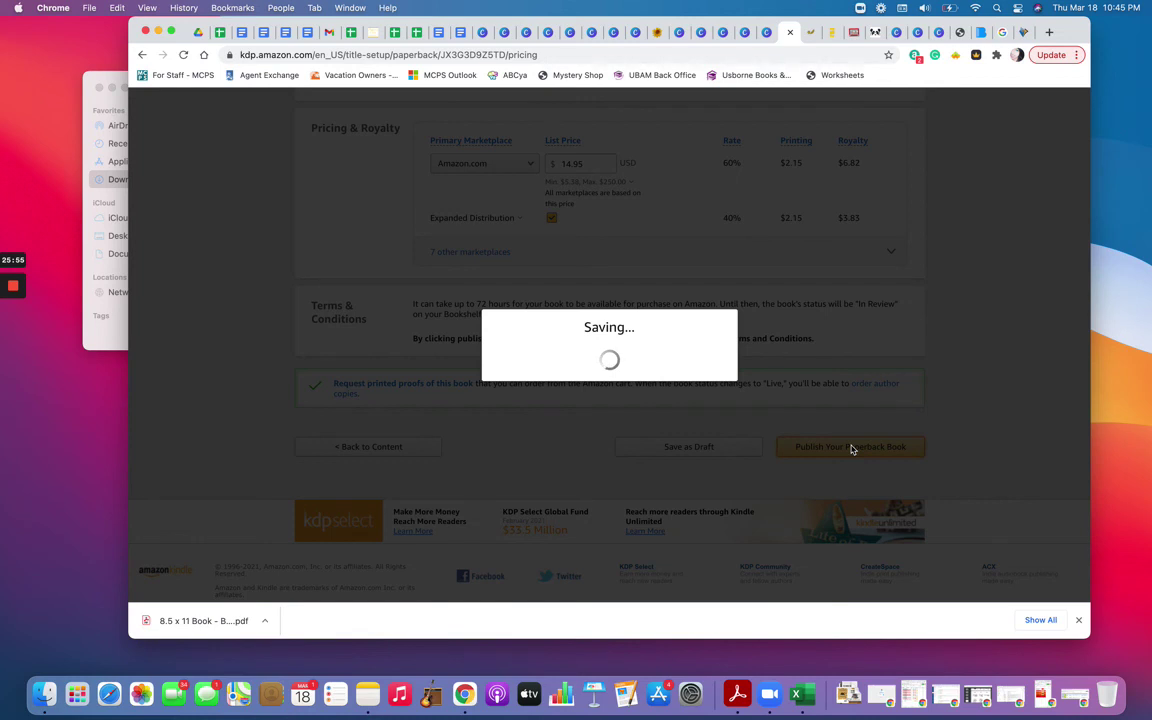